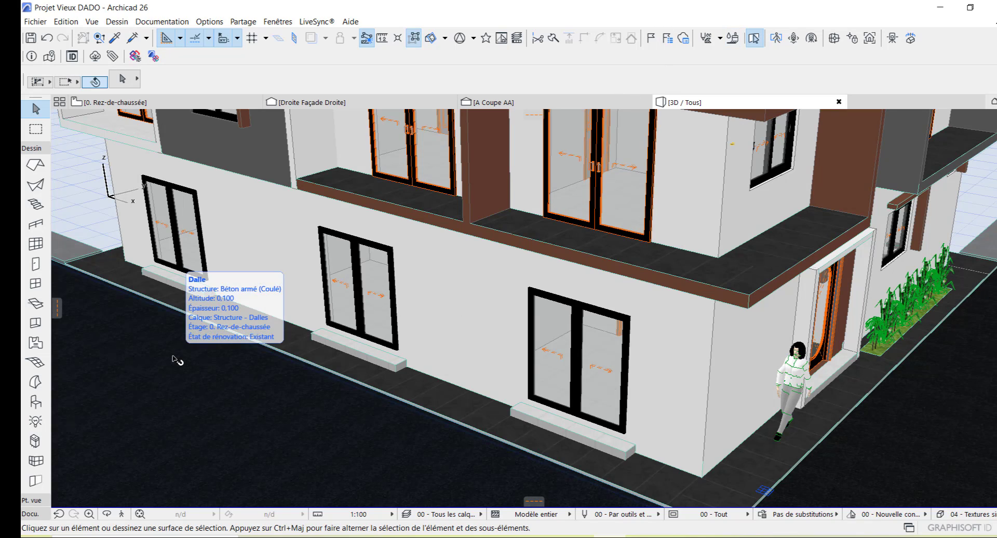
{"action": "left_click", "coordinate": [41, 150]}
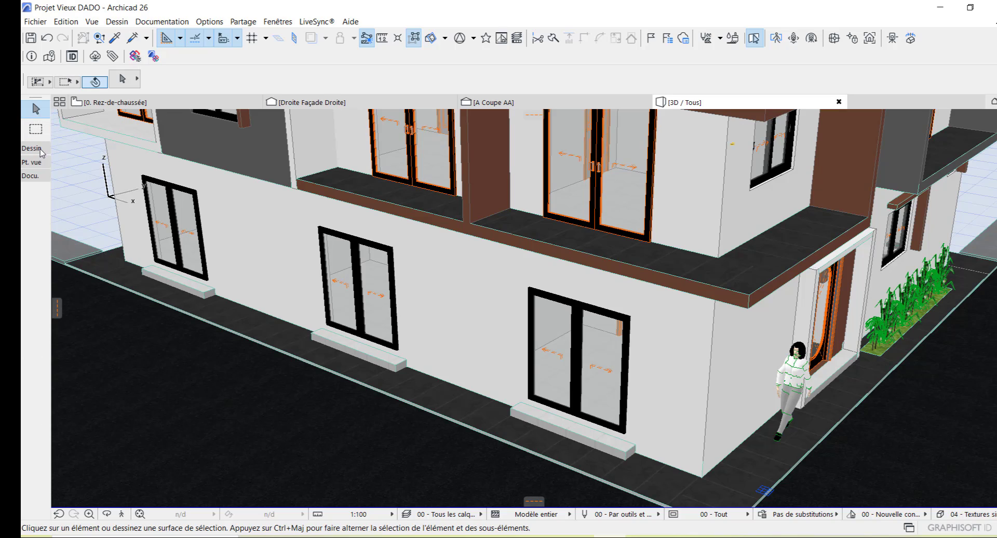
{"action": "left_click", "coordinate": [41, 151]}
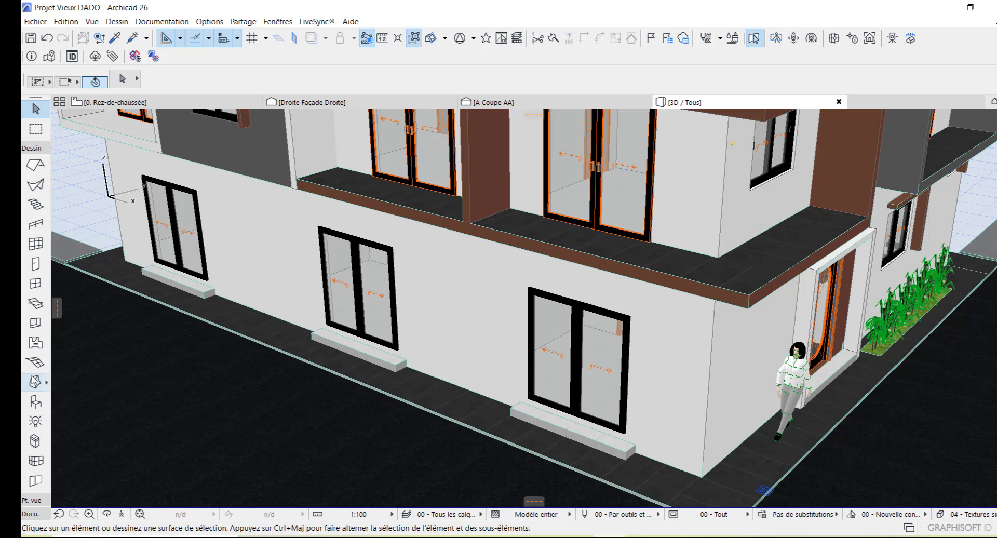
Examine the first-floor balcony in 3D, following its outer edge to the end against the brown side wall
{"action": "scroll", "coordinate": [502, 388], "scroll_direction": "down", "scroll_amount": 3}
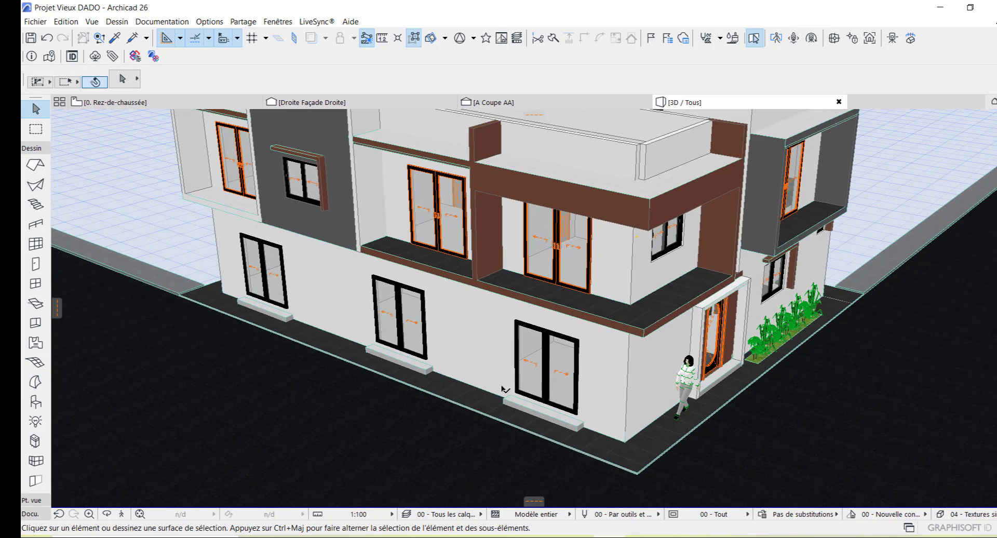
{"action": "scroll", "coordinate": [613, 277], "scroll_direction": "down", "scroll_amount": 2}
{"action": "scroll", "coordinate": [612, 277], "scroll_direction": "up", "scroll_amount": 5}
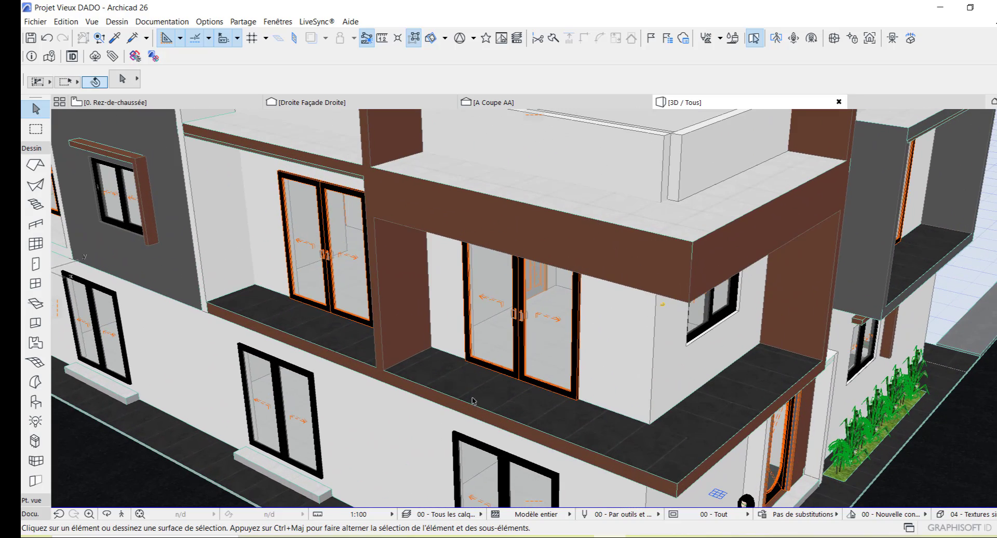
{"action": "left_click_drag", "start_coordinate": [474, 400], "coordinate": [410, 362]}
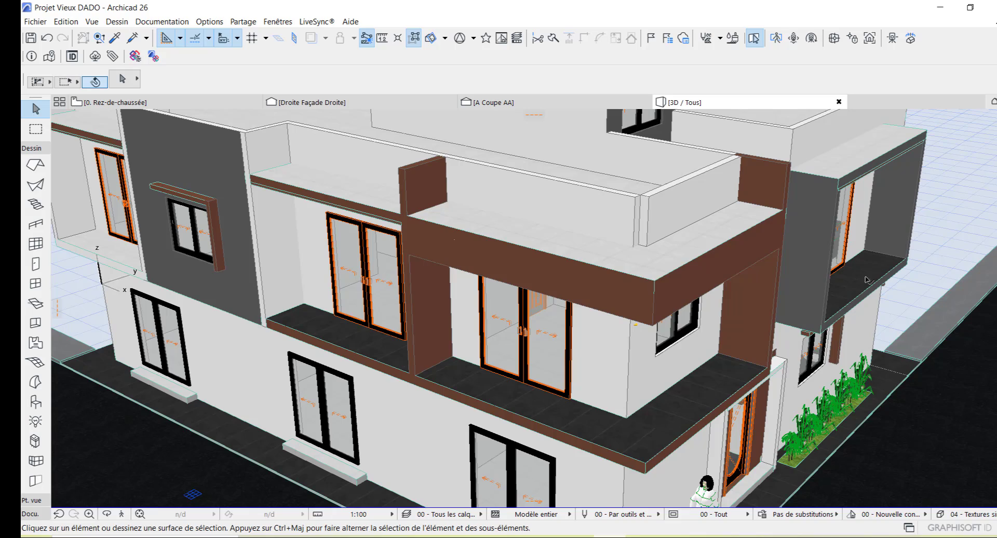
{"action": "scroll", "coordinate": [636, 464], "scroll_direction": "up", "scroll_amount": 6}
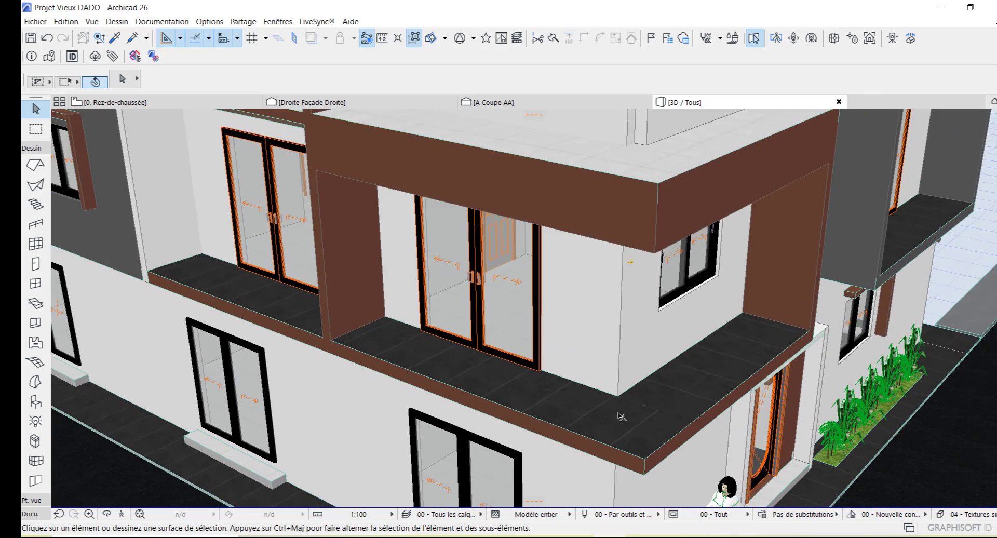
{"action": "scroll", "coordinate": [438, 449], "scroll_direction": "down", "scroll_amount": 5}
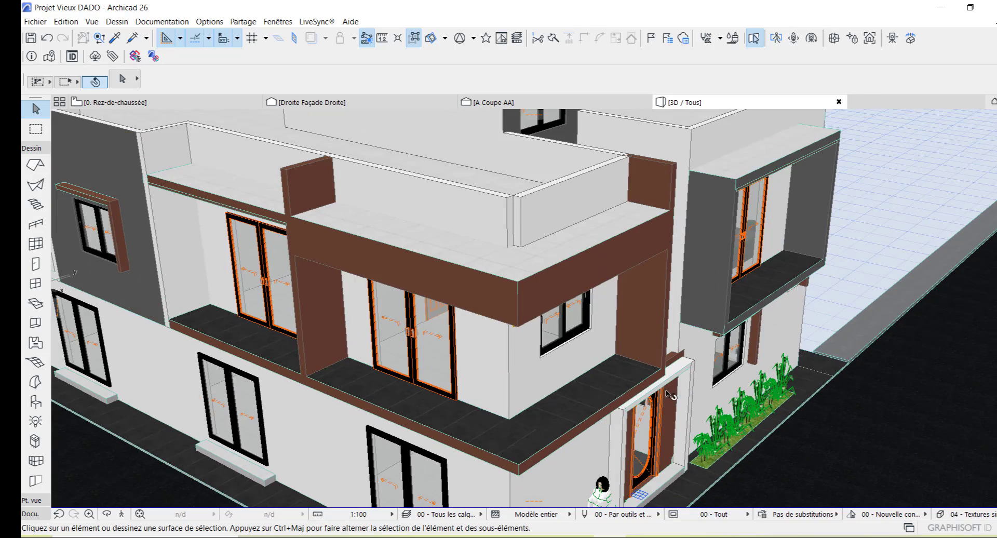
{"action": "scroll", "coordinate": [603, 383], "scroll_direction": "up", "scroll_amount": 6}
{"action": "scroll", "coordinate": [602, 384], "scroll_direction": "up", "scroll_amount": 2}
{"action": "scroll", "coordinate": [605, 389], "scroll_direction": "down", "scroll_amount": 5}
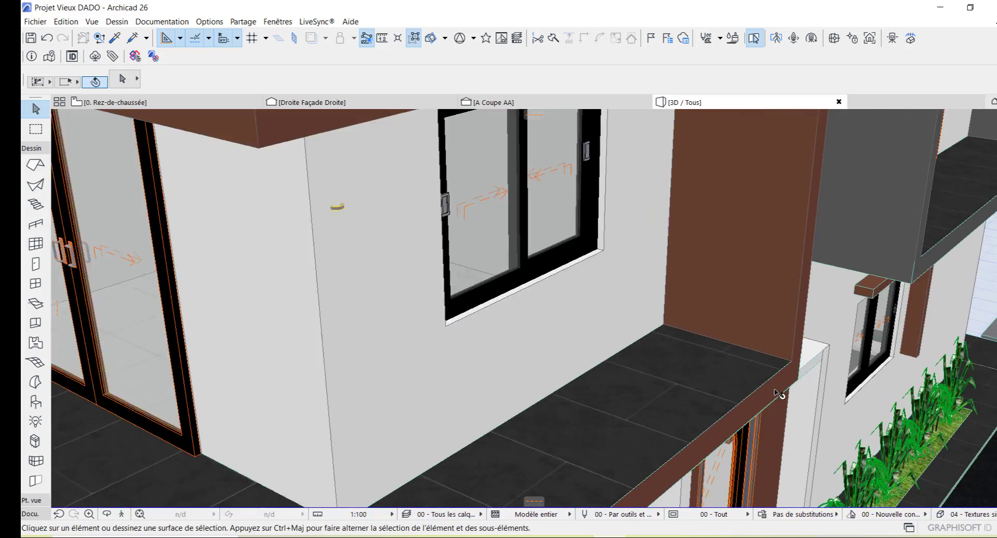
{"action": "scroll", "coordinate": [752, 390], "scroll_direction": "up", "scroll_amount": 4}
{"action": "scroll", "coordinate": [763, 379], "scroll_direction": "up", "scroll_amount": 2}
{"action": "scroll", "coordinate": [789, 361], "scroll_direction": "down", "scroll_amount": 5}
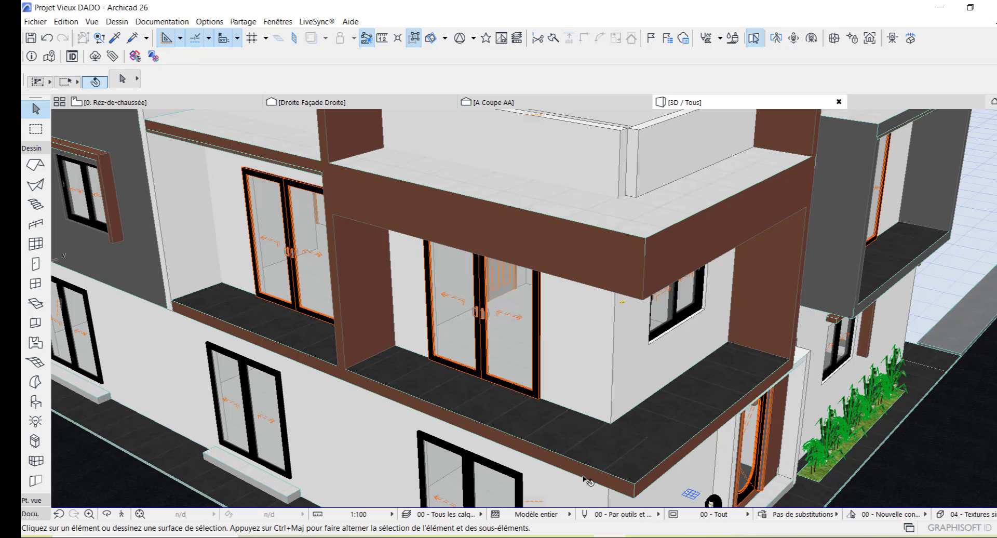
{"action": "scroll", "coordinate": [784, 369], "scroll_direction": "up", "scroll_amount": 2}
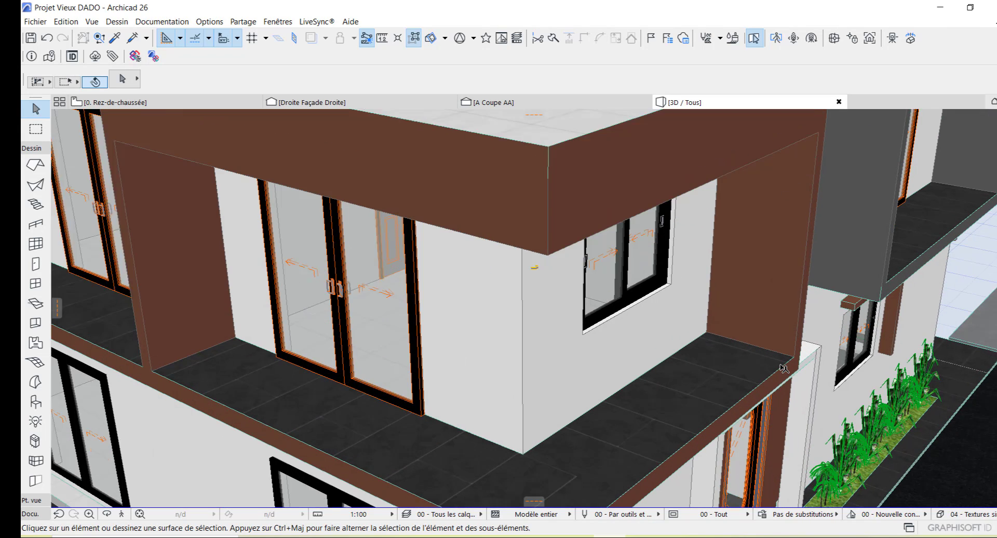
{"action": "scroll", "coordinate": [834, 367], "scroll_direction": "up", "scroll_amount": 5}
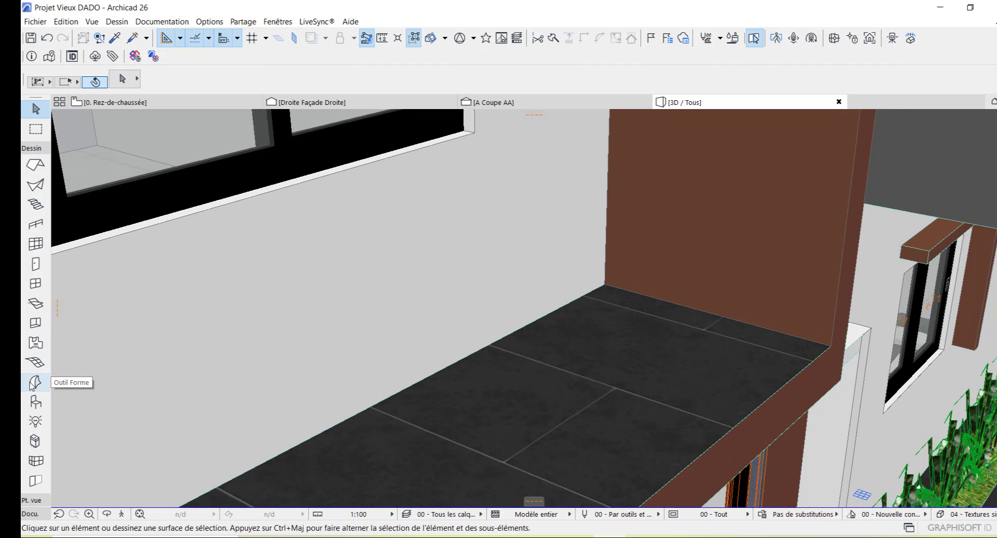
Draw a 0,05 by 0,05 rectangular morph on the balcony floor, at the outer corner against the brown wall
{"action": "left_click", "coordinate": [33, 148]}
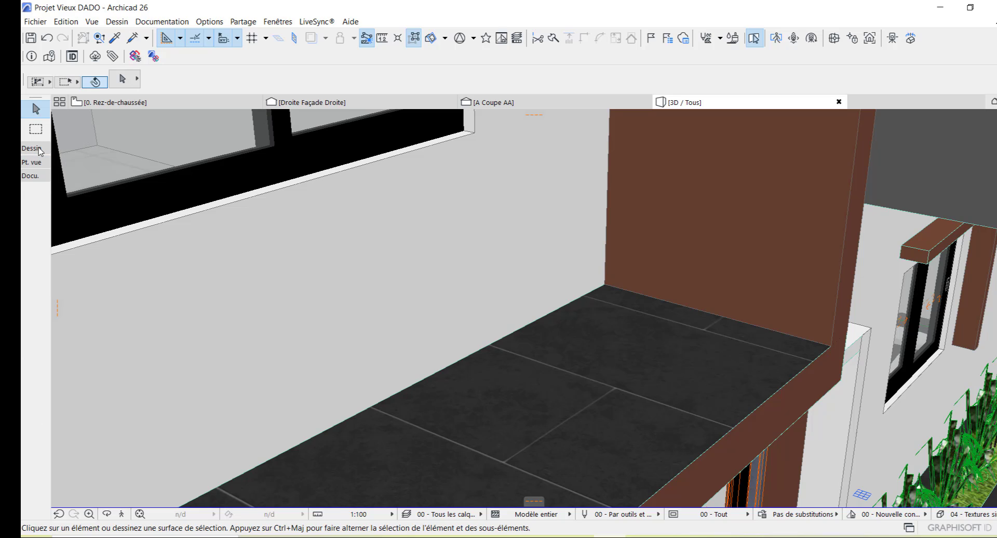
{"action": "left_click", "coordinate": [36, 149]}
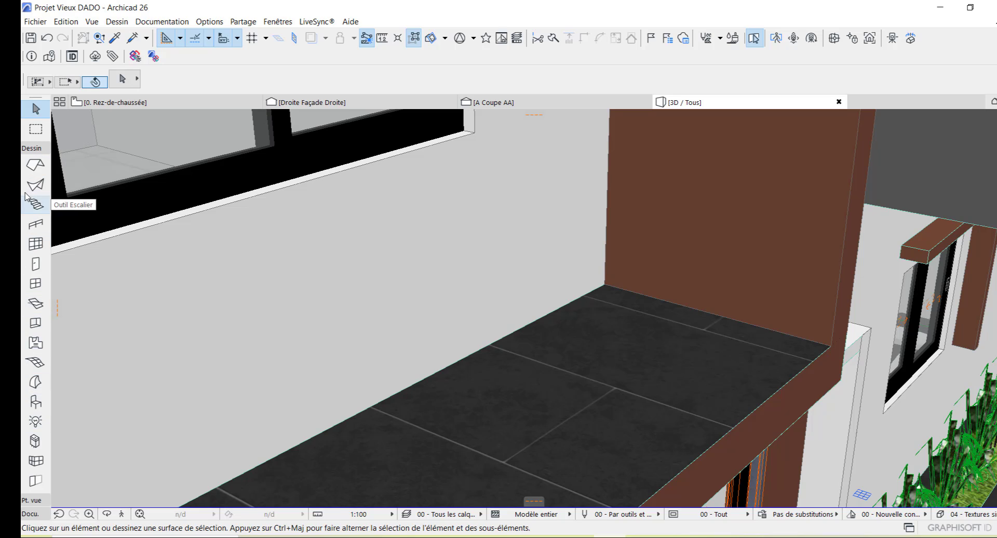
{"action": "left_click", "coordinate": [36, 384]}
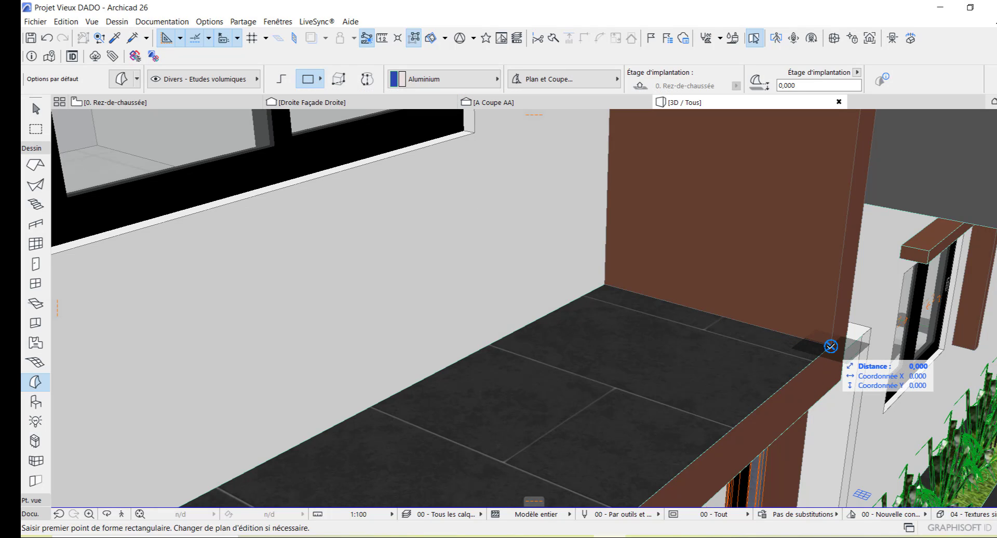
{"action": "left_click", "coordinate": [831, 345]}
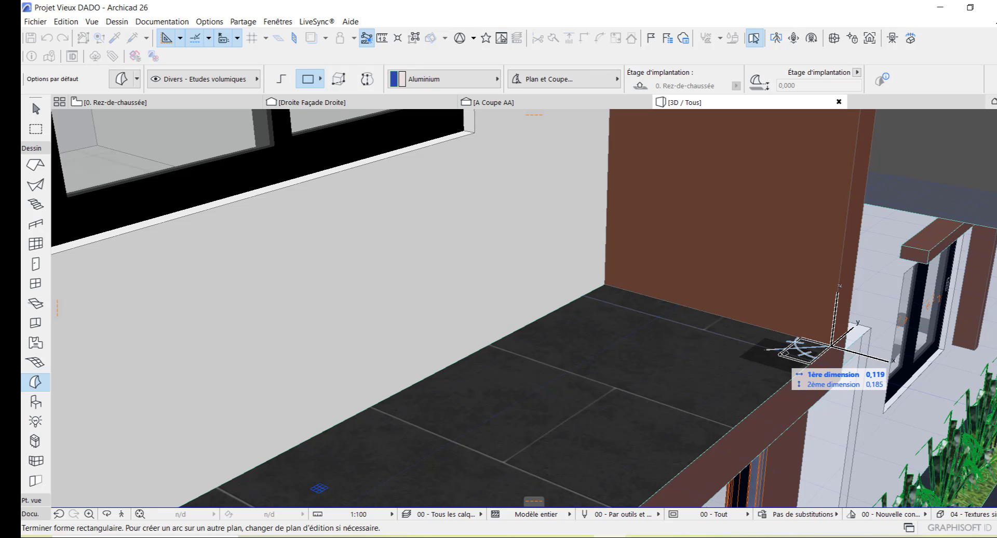
{"action": "type", "text": "0"}
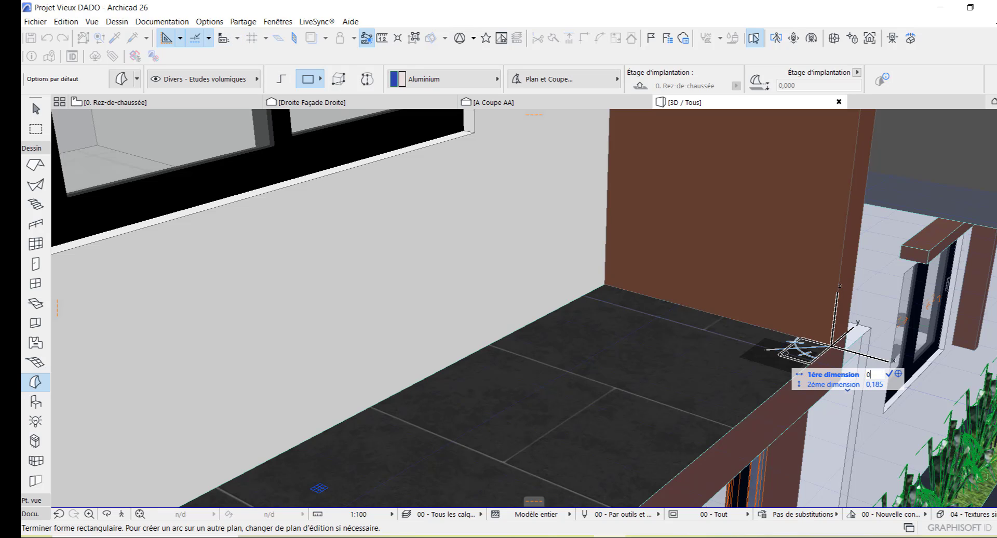
{"action": "type", "text": ",05"}
{"action": "key", "text": "Tab"}
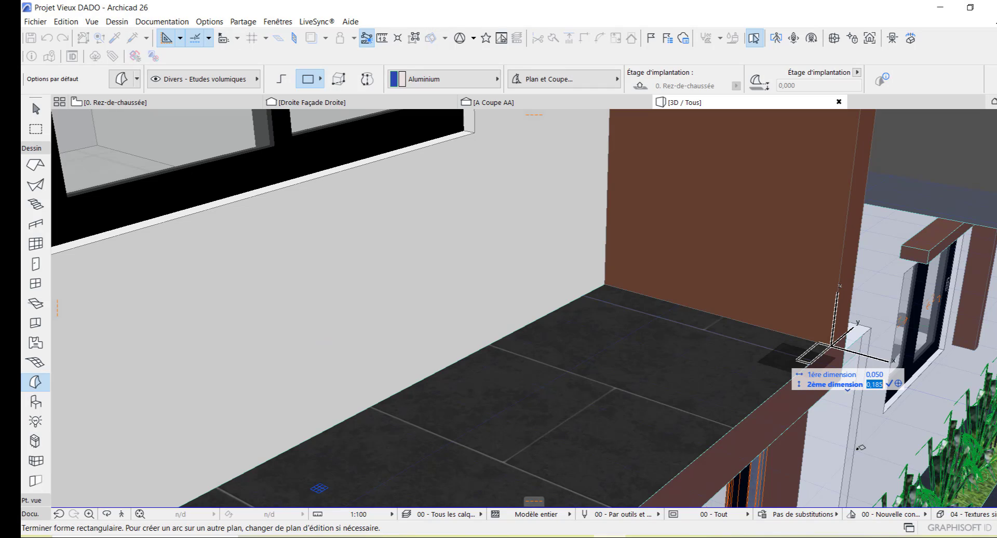
{"action": "type", "text": "0,05"}
{"action": "key", "text": "Return"}
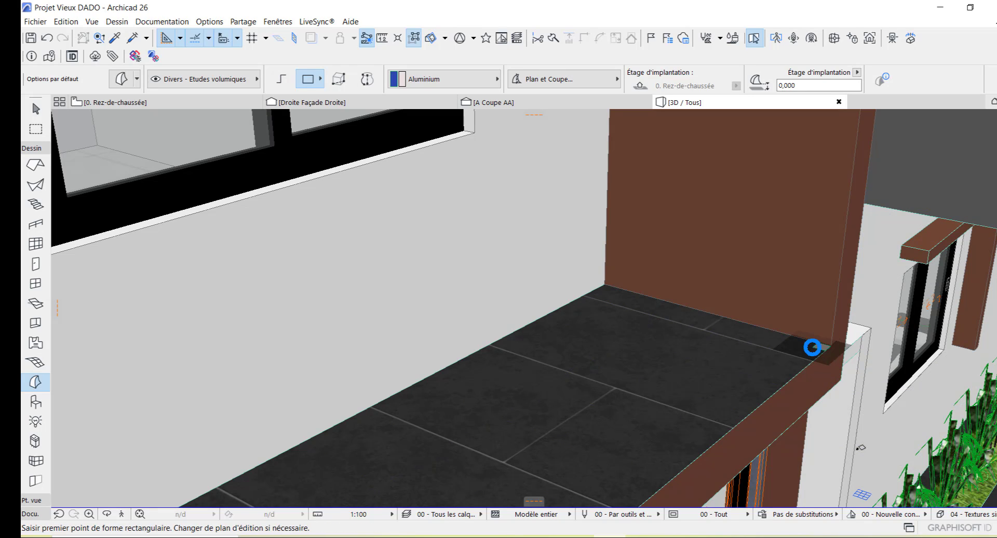
Select the small square morph at the balcony corner and extrude it upward by 1 m to form a post
{"action": "scroll", "coordinate": [812, 346], "scroll_direction": "up", "scroll_amount": 3}
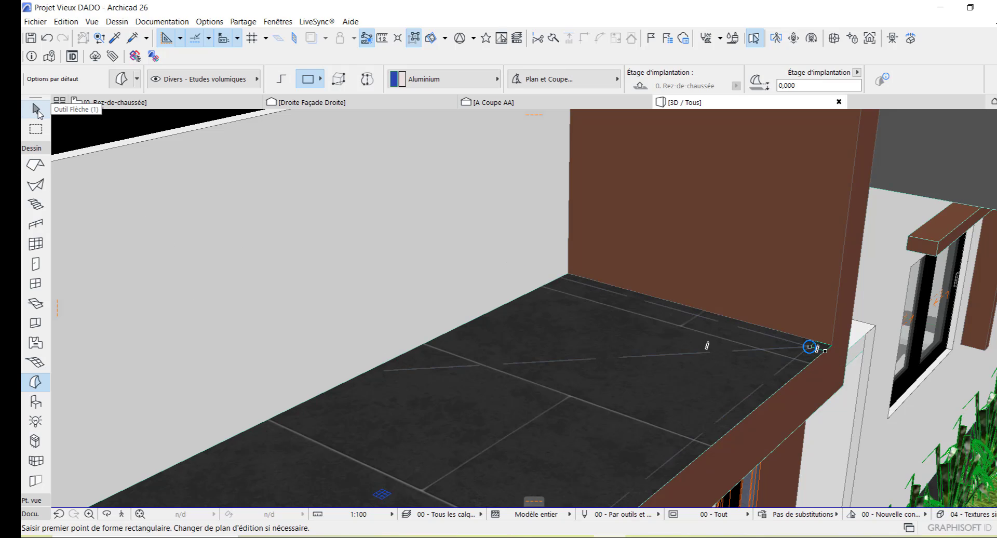
{"action": "left_click", "coordinate": [36, 109]}
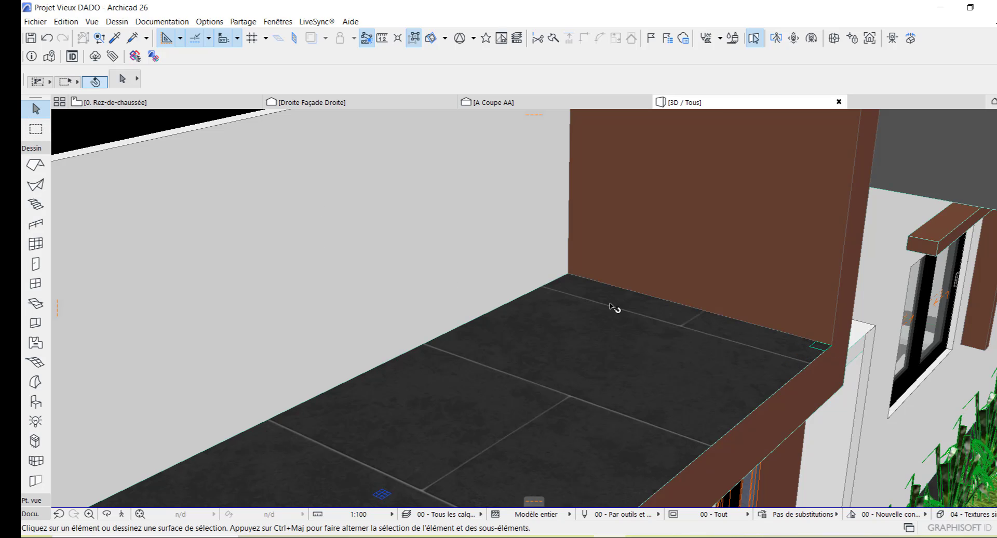
{"action": "left_click", "coordinate": [819, 348]}
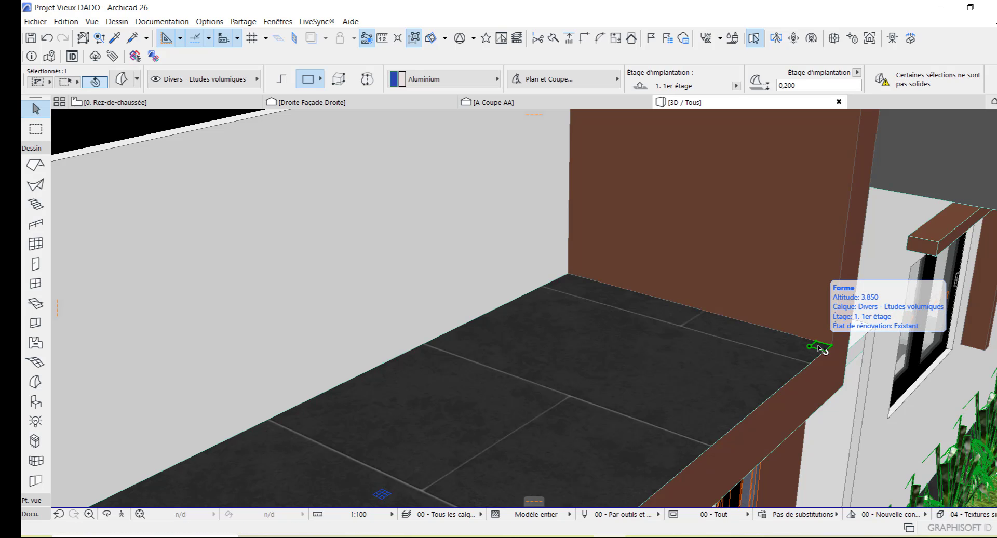
{"action": "left_click", "coordinate": [819, 348]}
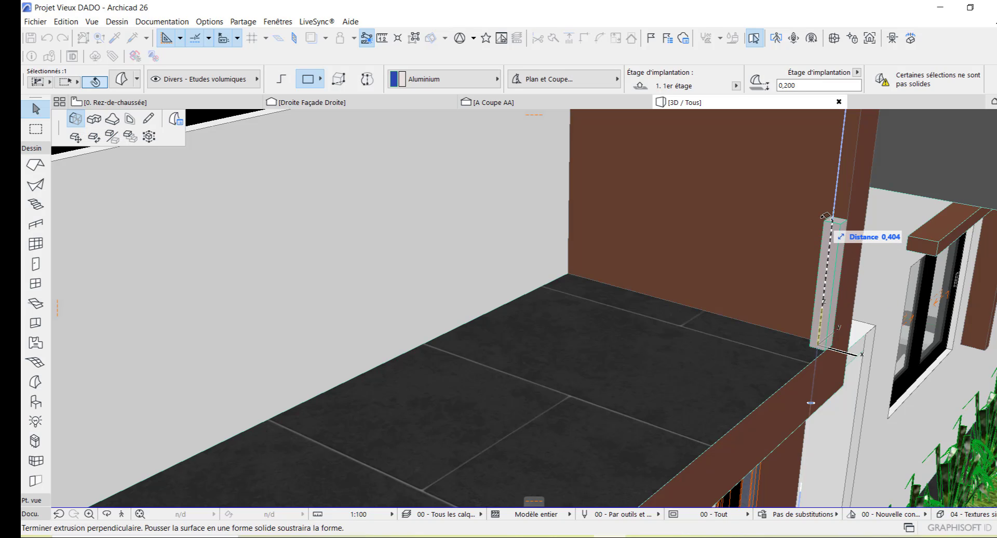
{"action": "type", "text": "1"}
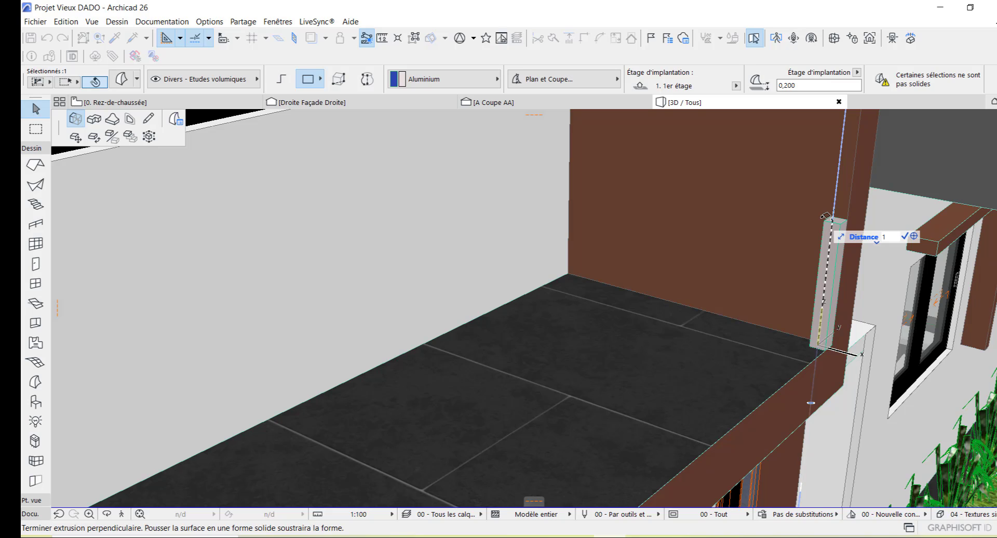
{"action": "key", "text": "Return"}
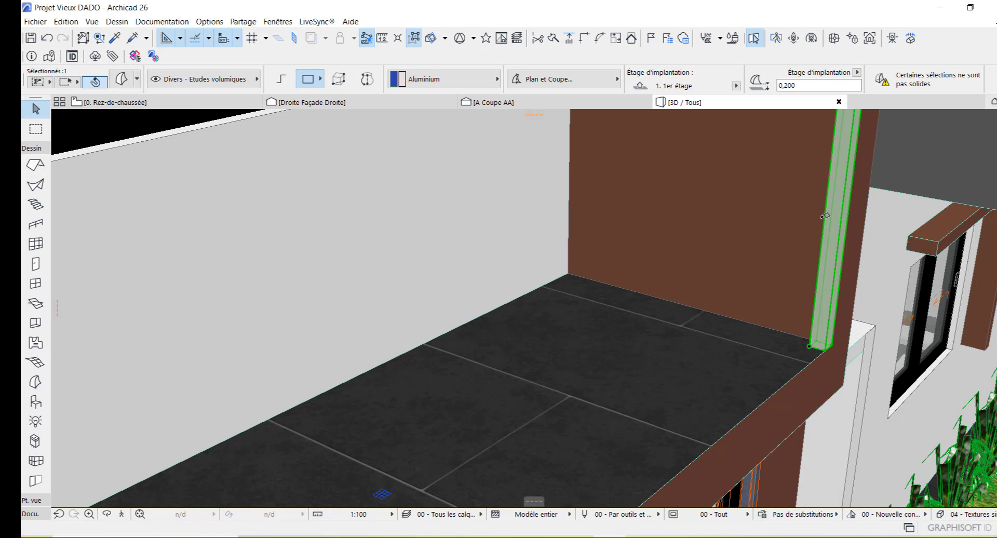
Inspect the extruded post at the balcony corner and its position relative to the balcony edge
{"action": "scroll", "coordinate": [791, 343], "scroll_direction": "down", "scroll_amount": 4}
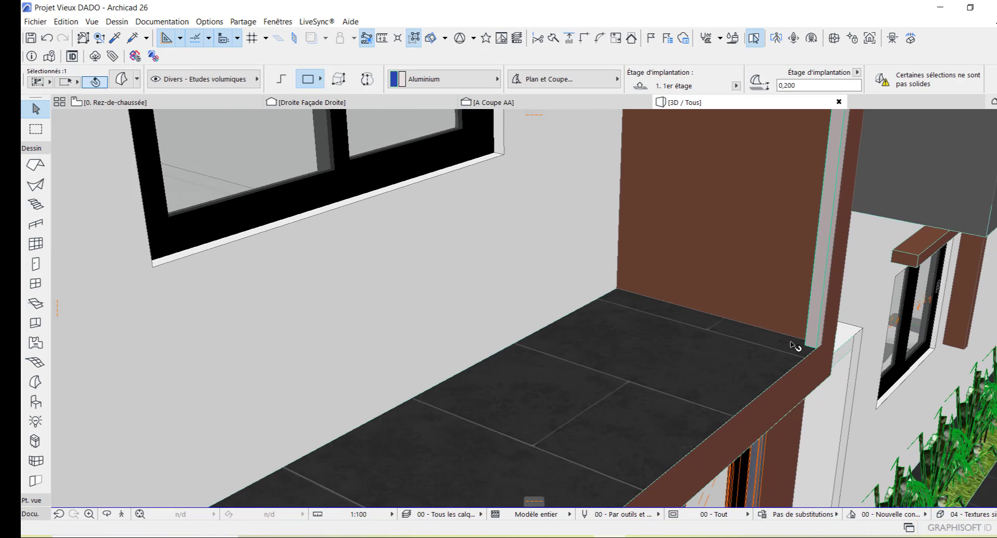
{"action": "scroll", "coordinate": [795, 346], "scroll_direction": "down", "scroll_amount": 2}
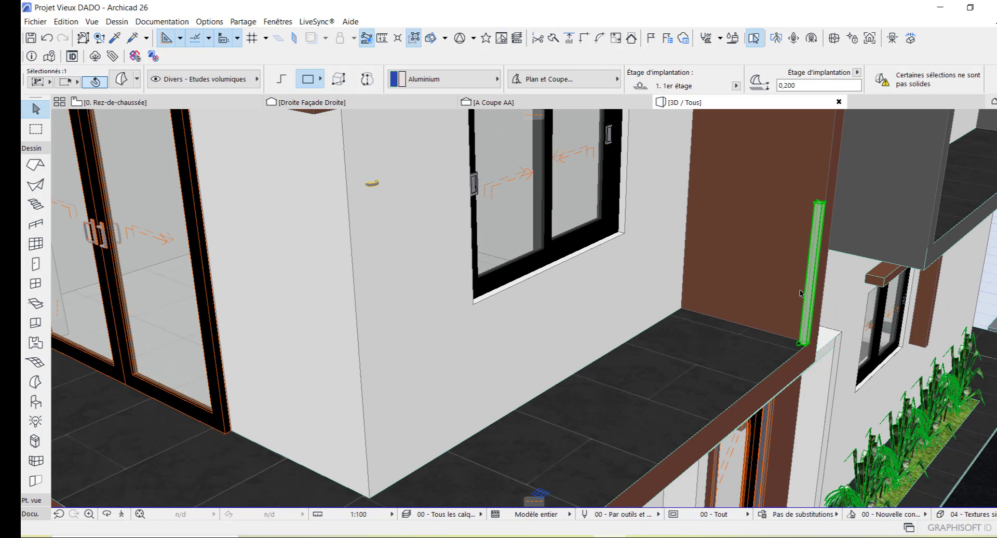
{"action": "scroll", "coordinate": [772, 302], "scroll_direction": "down", "scroll_amount": 2}
{"action": "scroll", "coordinate": [799, 325], "scroll_direction": "up", "scroll_amount": 2}
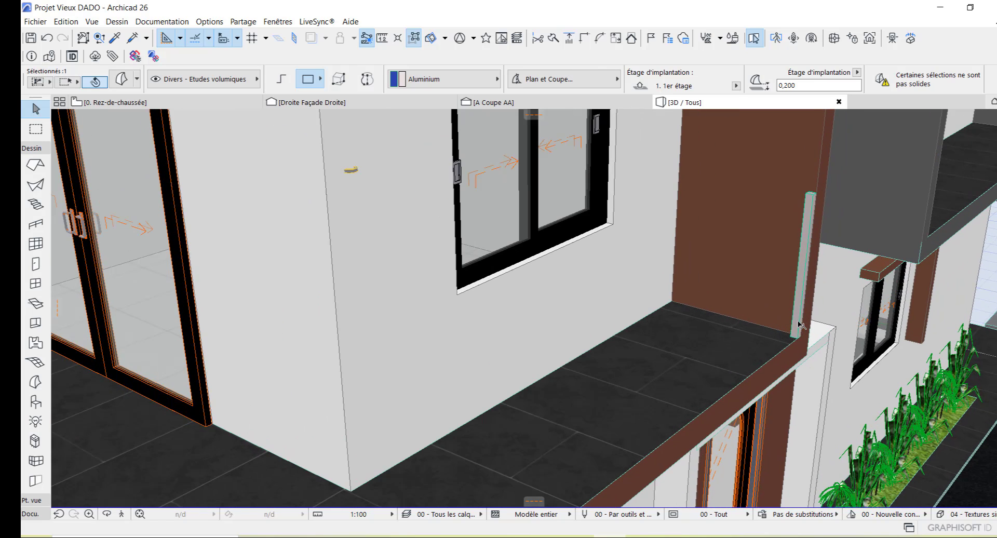
{"action": "scroll", "coordinate": [800, 325], "scroll_direction": "up", "scroll_amount": 2}
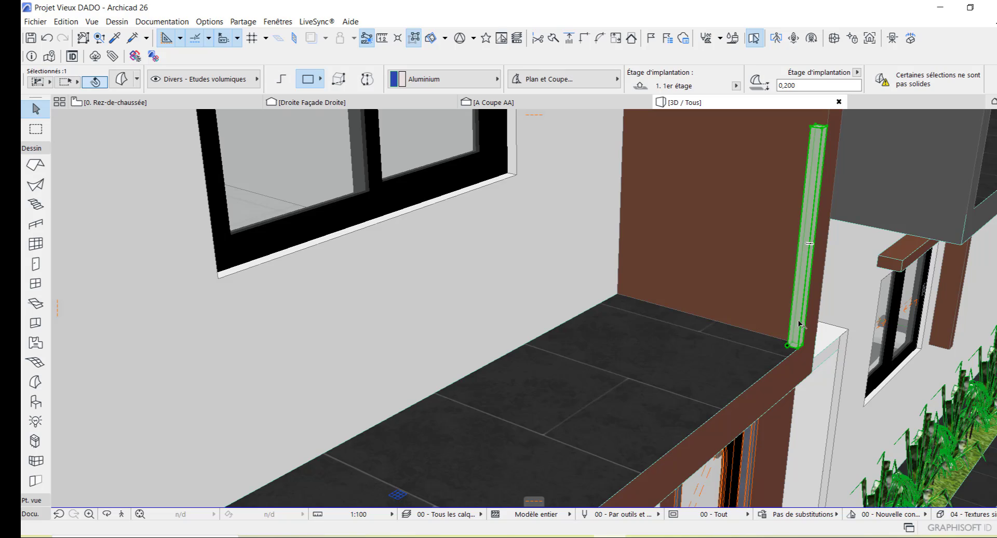
{"action": "scroll", "coordinate": [799, 324], "scroll_direction": "up", "scroll_amount": 2}
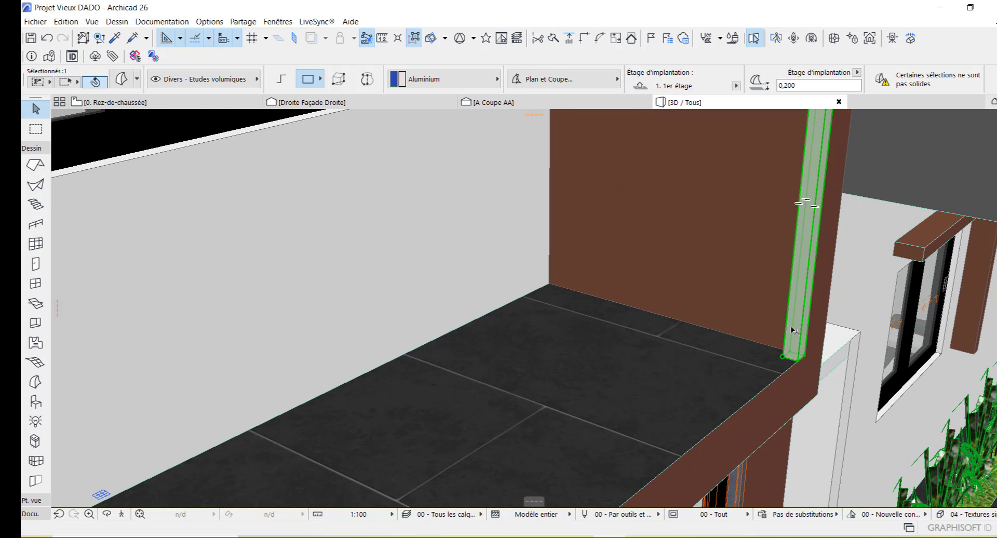
{"action": "mouse_move", "coordinate": [794, 325]}
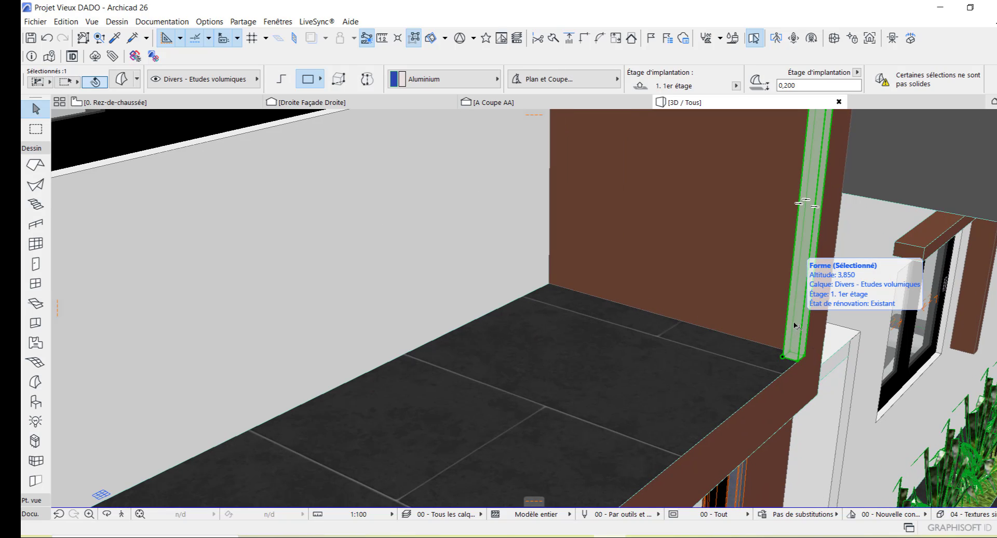
{"action": "scroll", "coordinate": [794, 326], "scroll_direction": "down", "scroll_amount": 5}
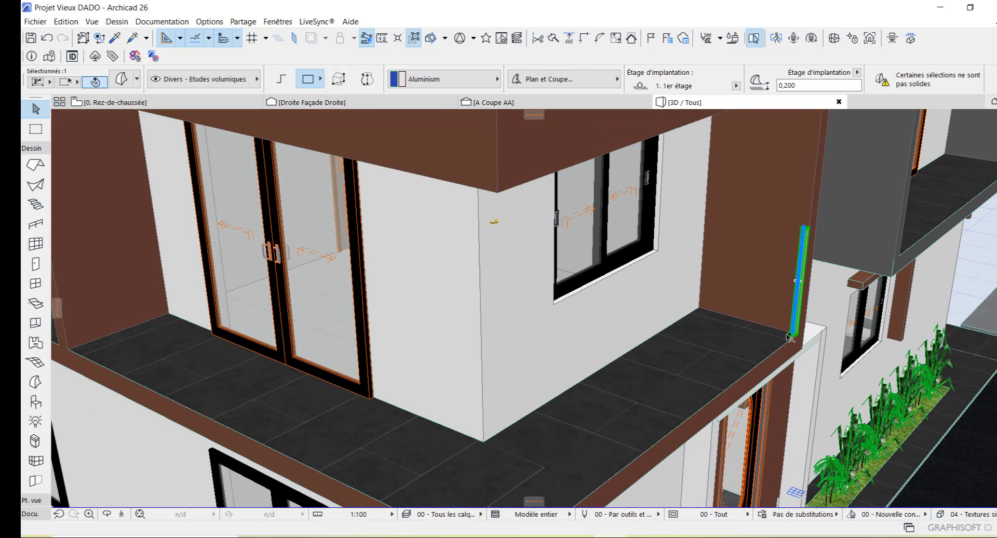
{"action": "scroll", "coordinate": [790, 337], "scroll_direction": "down", "scroll_amount": 2}
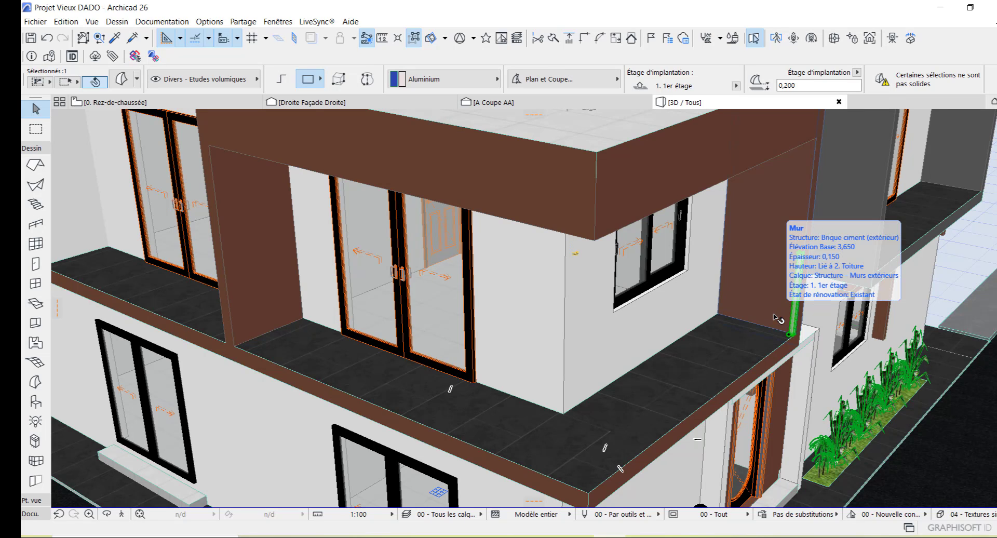
Set up a translation duplication of the balcony corner post with the Propagation method and a spacing of 1
{"action": "scroll", "coordinate": [778, 318], "scroll_direction": "up", "scroll_amount": 6}
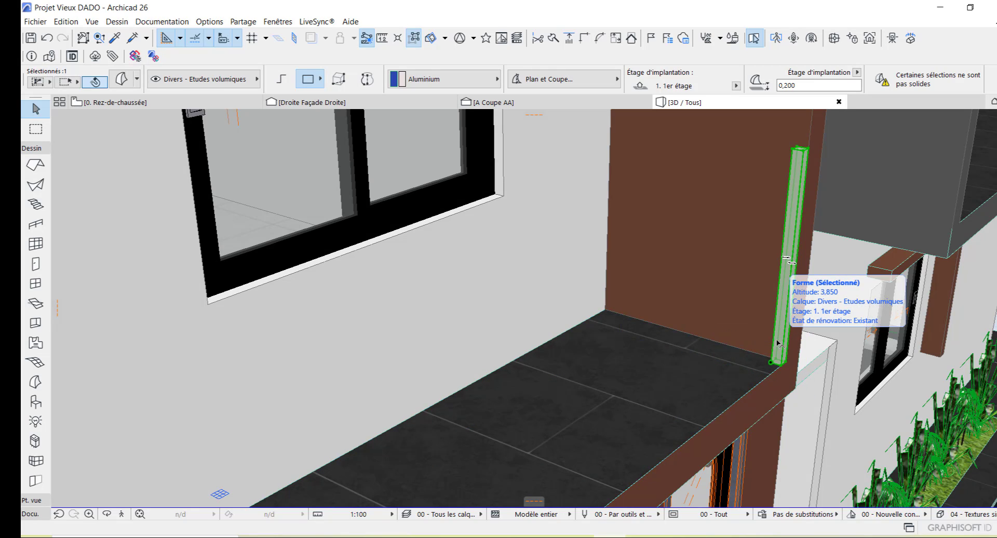
{"action": "scroll", "coordinate": [777, 342], "scroll_direction": "up", "scroll_amount": 3}
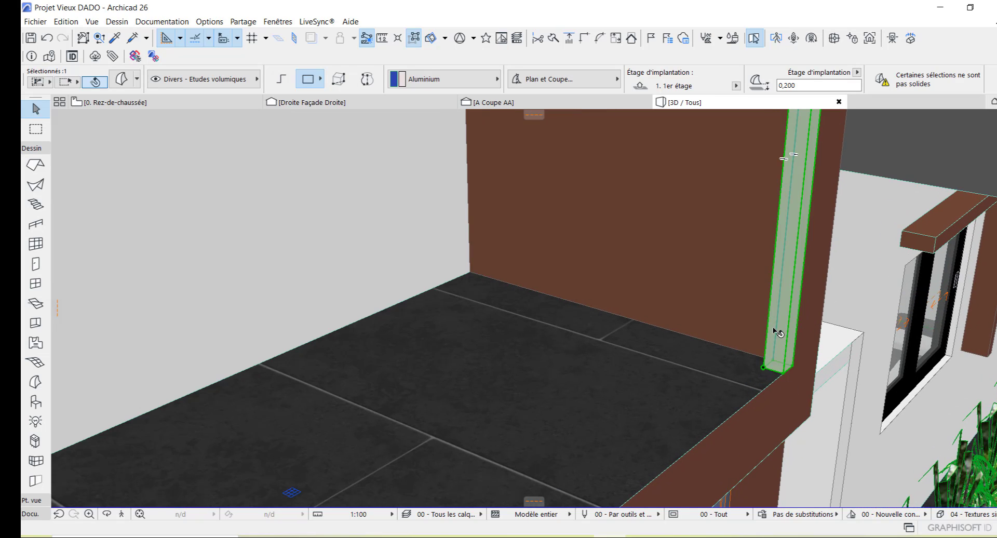
{"action": "right_click", "coordinate": [778, 333]}
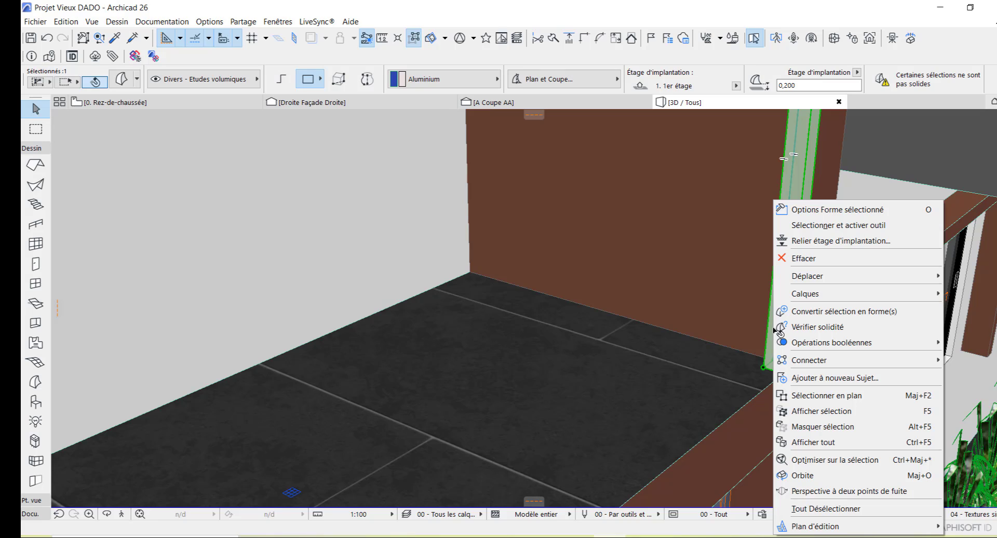
{"action": "mouse_move", "coordinate": [845, 283]}
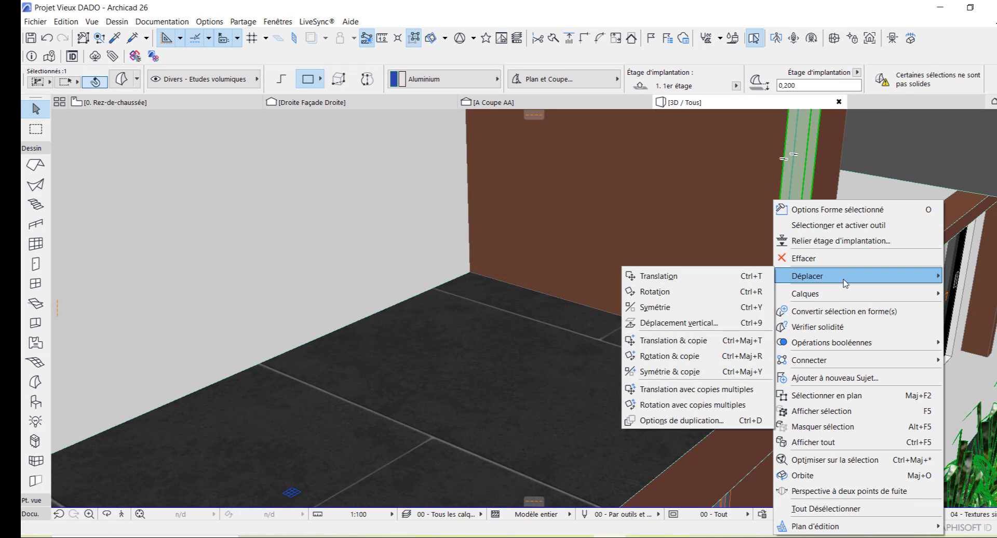
{"action": "left_click", "coordinate": [699, 423]}
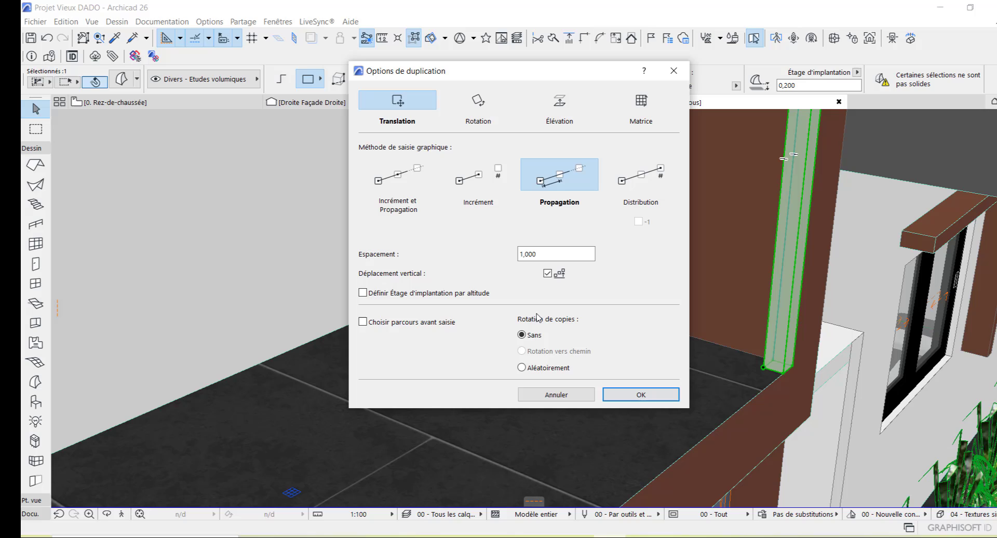
{"action": "left_click", "coordinate": [392, 187]}
{"action": "left_click", "coordinate": [472, 182]}
{"action": "left_click", "coordinate": [568, 186]}
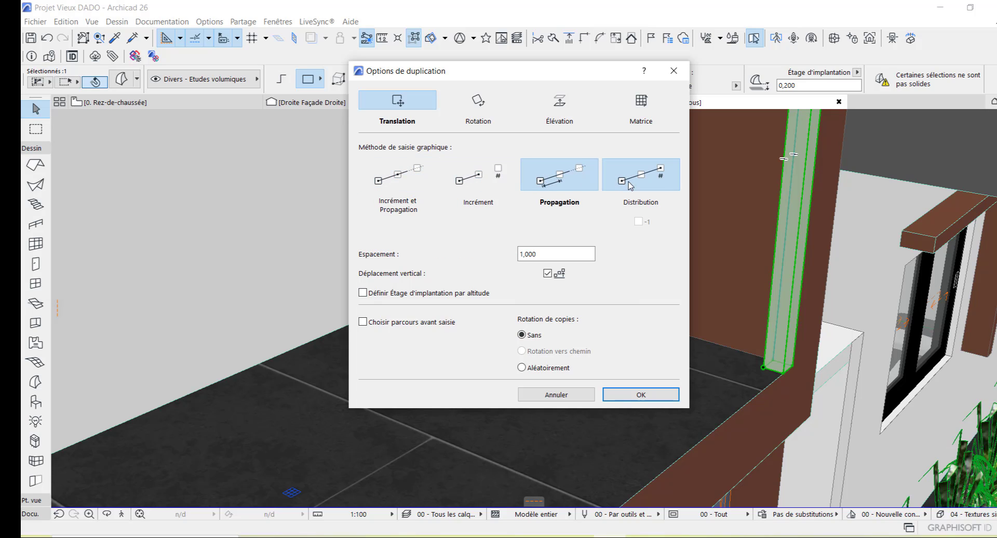
{"action": "left_click", "coordinate": [644, 182]}
{"action": "left_click", "coordinate": [419, 185]}
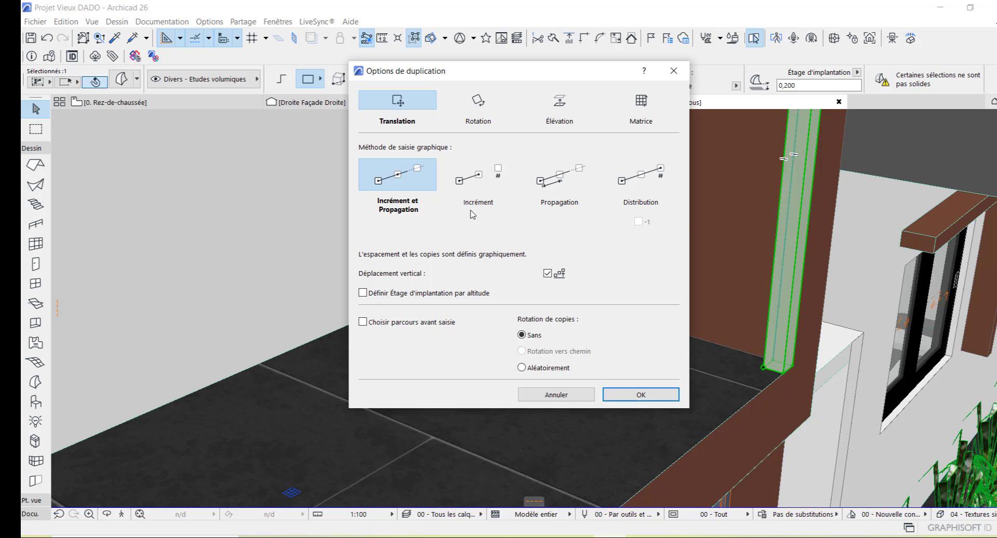
{"action": "left_click", "coordinate": [560, 179]}
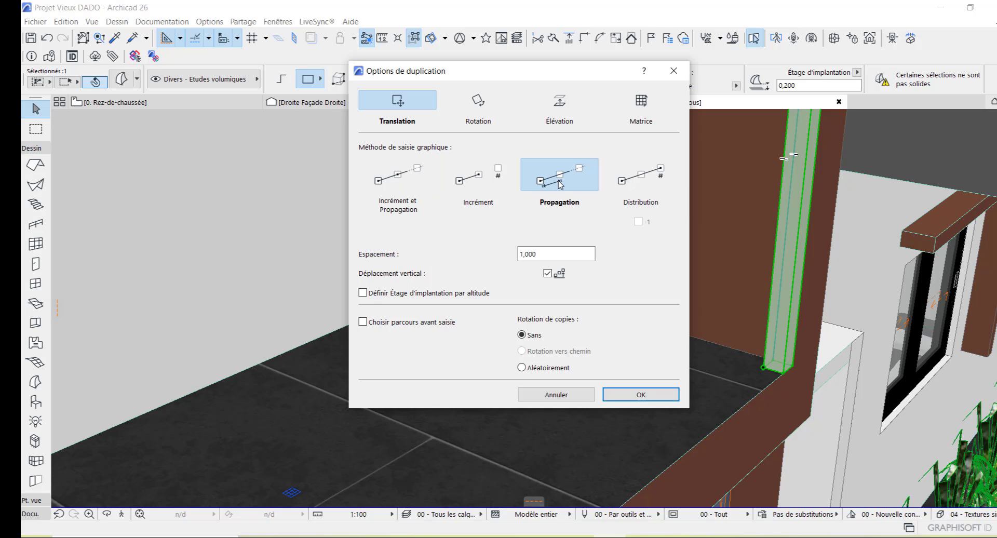
{"action": "left_click_drag", "start_coordinate": [571, 253], "coordinate": [514, 255]}
{"action": "type", "text": "1"}
{"action": "left_click", "coordinate": [640, 395]}
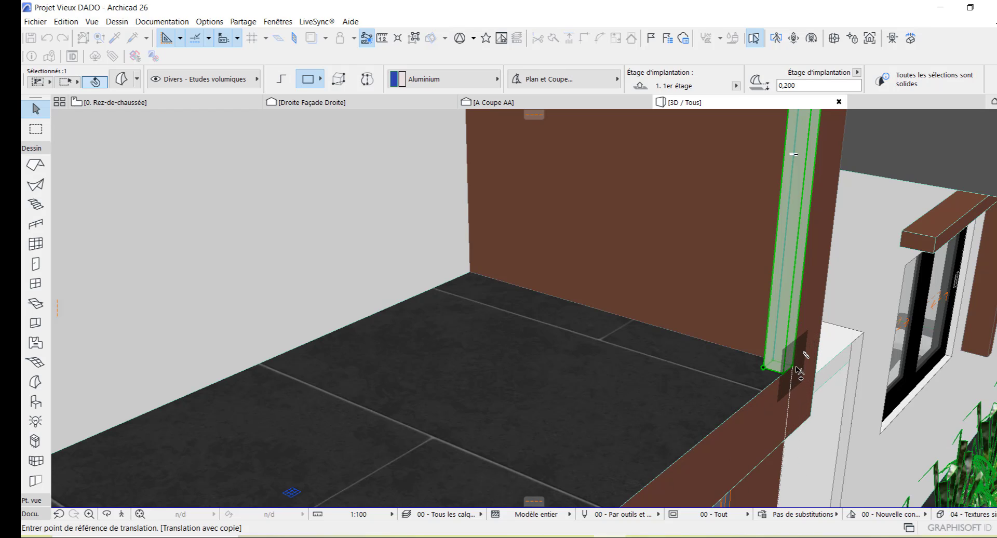
Place the post copies along the balcony's outer edge, from the original post's base corner to the balcony's front corner, at zero altitude
{"action": "left_click", "coordinate": [795, 367]}
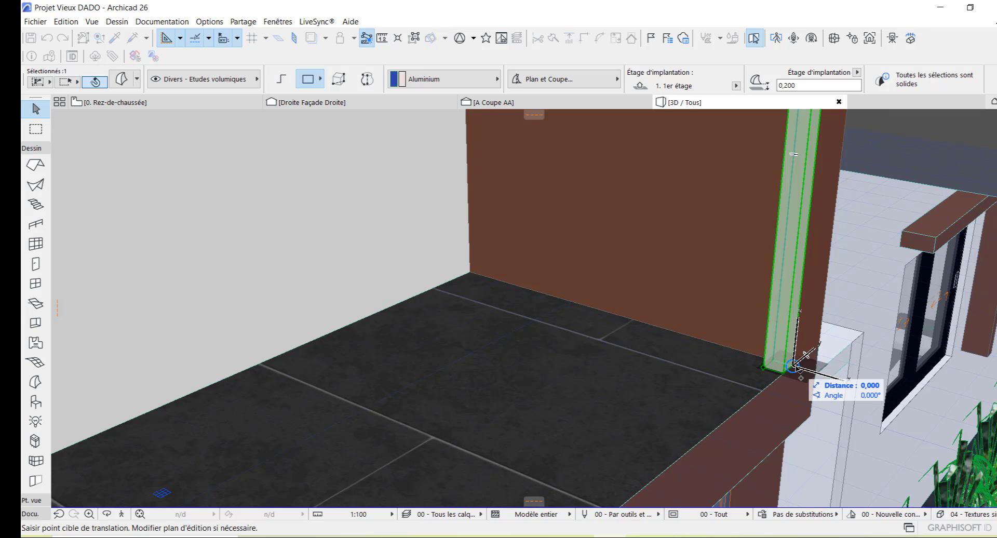
{"action": "scroll", "coordinate": [793, 366], "scroll_direction": "down", "scroll_amount": 10}
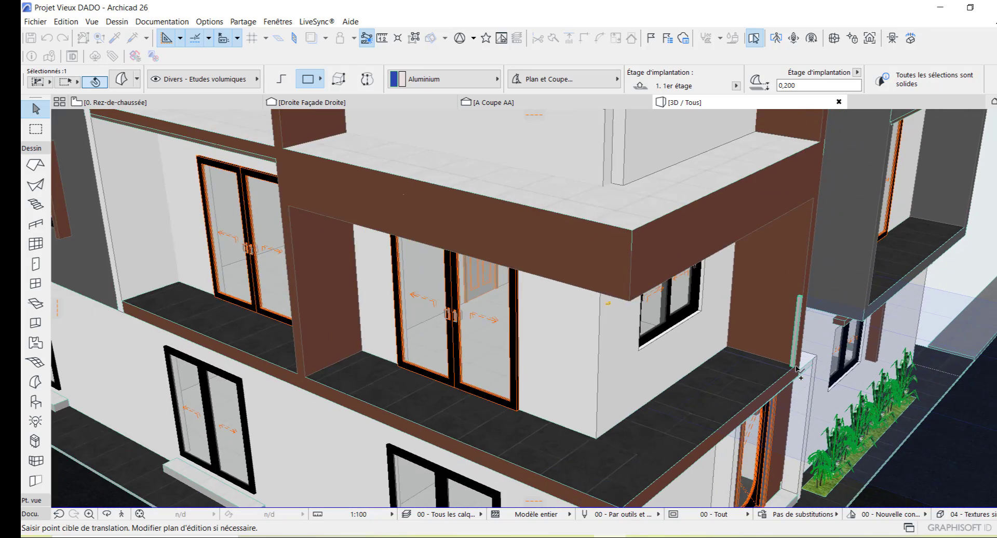
{"action": "scroll", "coordinate": [797, 369], "scroll_direction": "down", "scroll_amount": 4}
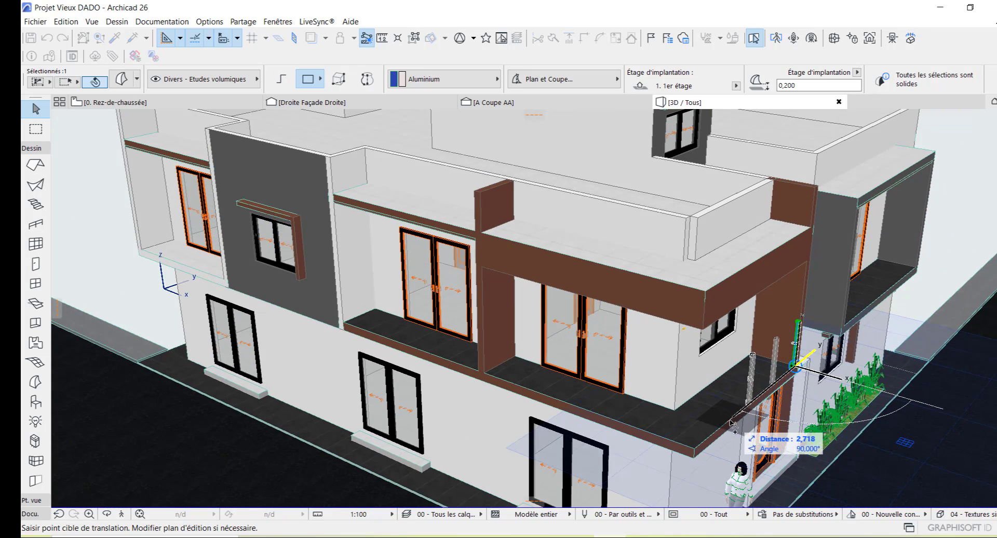
{"action": "scroll", "coordinate": [702, 450], "scroll_direction": "up", "scroll_amount": 4}
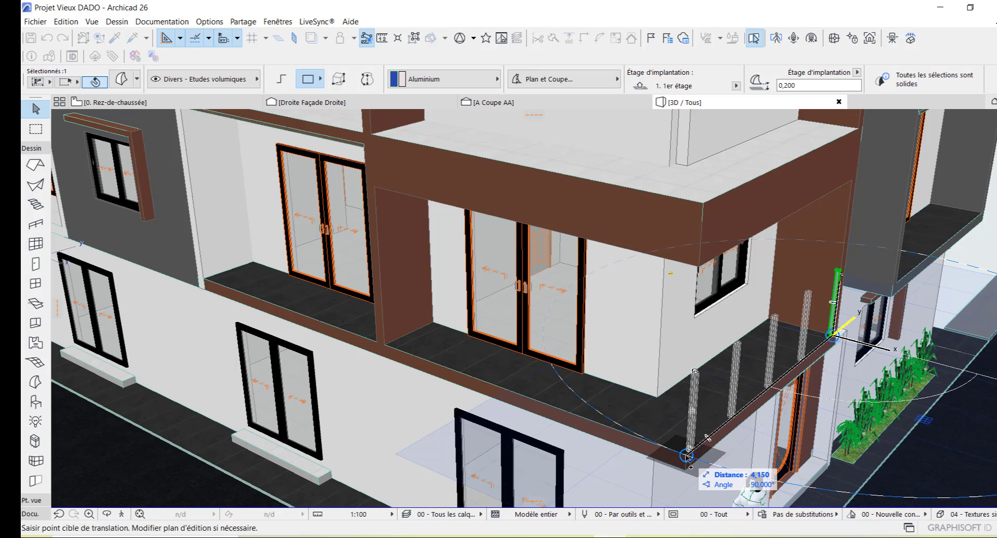
{"action": "left_click", "coordinate": [686, 457]}
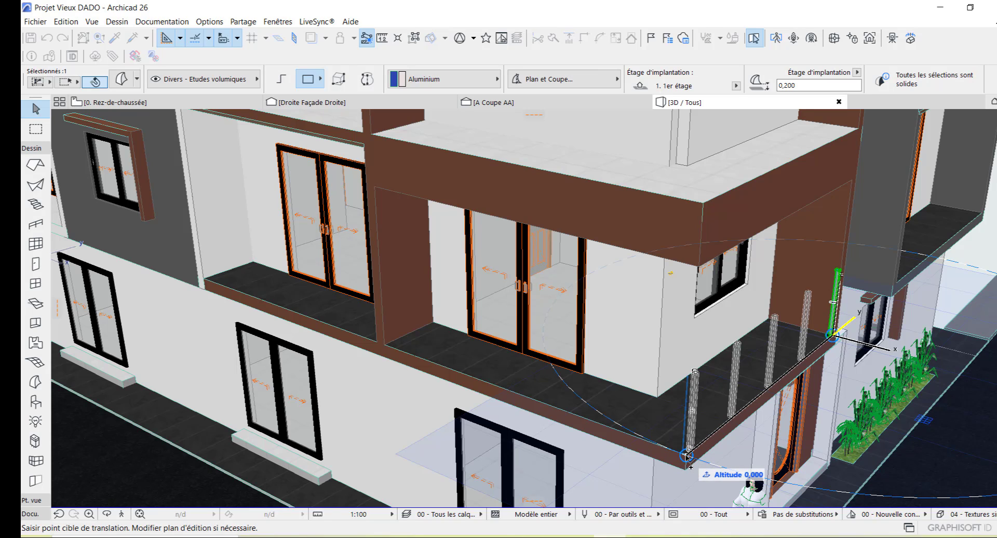
{"action": "left_click", "coordinate": [687, 456]}
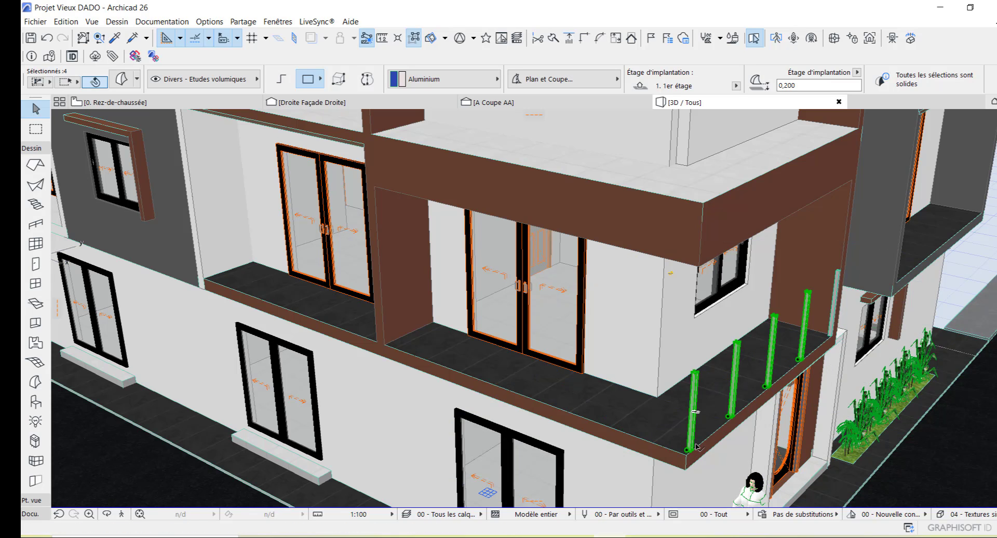
Examine the row of copied posts, checking where their bases stand relative to the balcony's outer edge and front corner
{"action": "scroll", "coordinate": [696, 447], "scroll_direction": "up", "scroll_amount": 4}
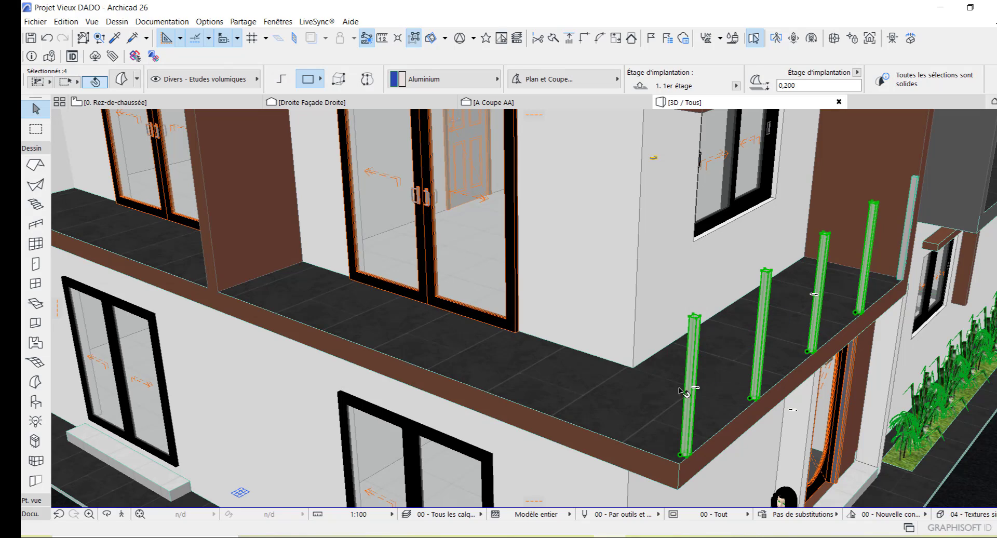
{"action": "scroll", "coordinate": [786, 350], "scroll_direction": "down", "scroll_amount": 3}
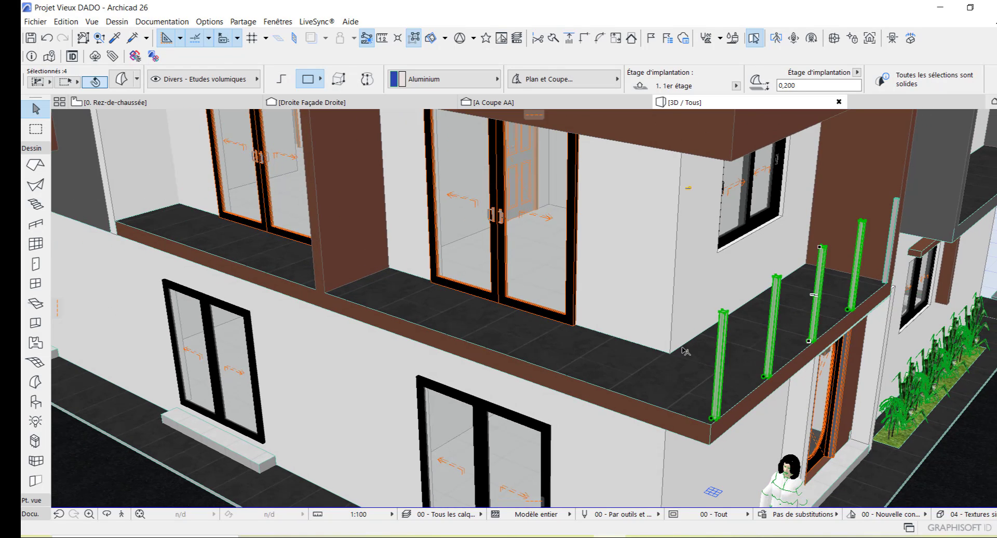
{"action": "scroll", "coordinate": [774, 344], "scroll_direction": "down", "scroll_amount": 3}
{"action": "scroll", "coordinate": [847, 278], "scroll_direction": "up", "scroll_amount": 3}
{"action": "scroll", "coordinate": [831, 296], "scroll_direction": "up", "scroll_amount": 3}
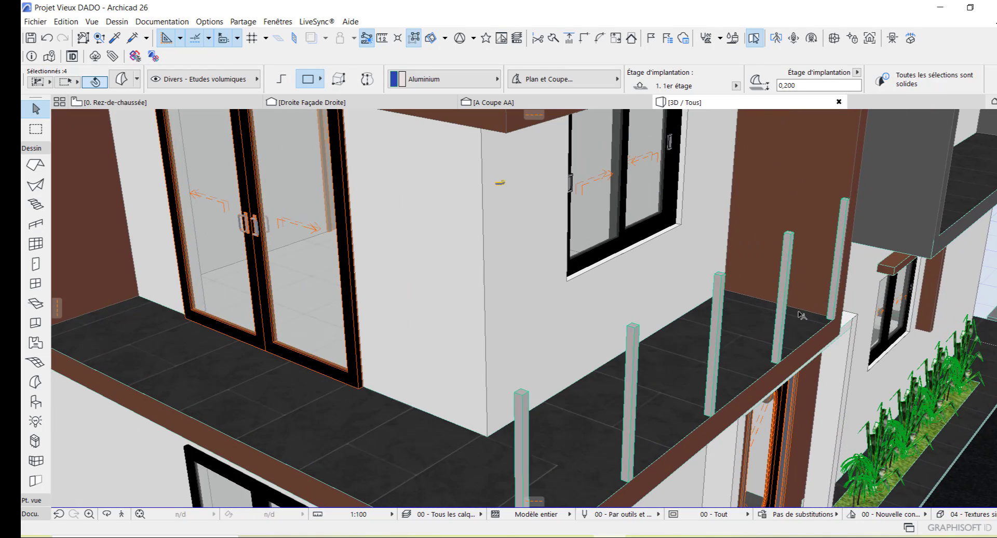
{"action": "scroll", "coordinate": [779, 358], "scroll_direction": "up", "scroll_amount": 4}
{"action": "scroll", "coordinate": [779, 349], "scroll_direction": "up", "scroll_amount": 2}
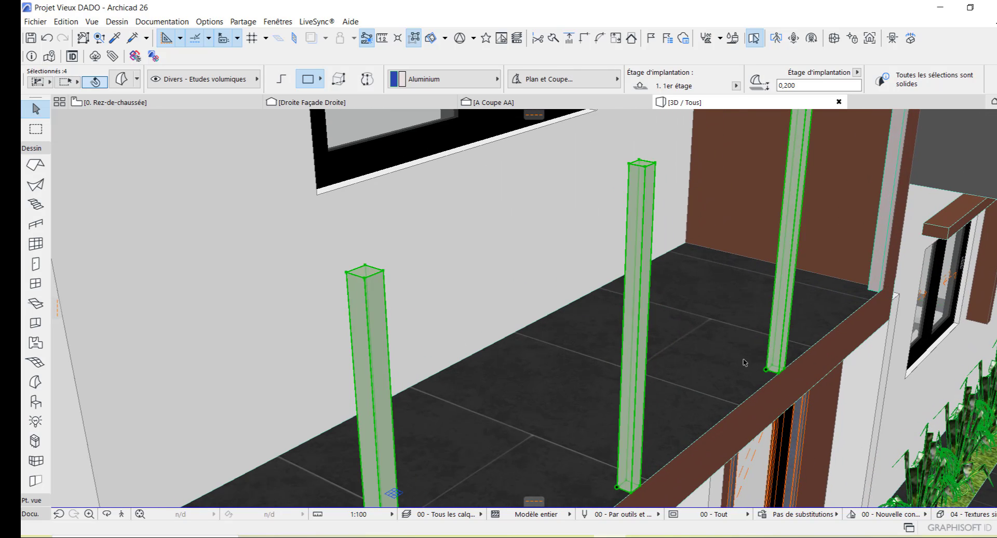
{"action": "scroll", "coordinate": [737, 315], "scroll_direction": "down", "scroll_amount": 3}
{"action": "scroll", "coordinate": [734, 319], "scroll_direction": "up", "scroll_amount": 1}
{"action": "scroll", "coordinate": [734, 318], "scroll_direction": "down", "scroll_amount": 1}
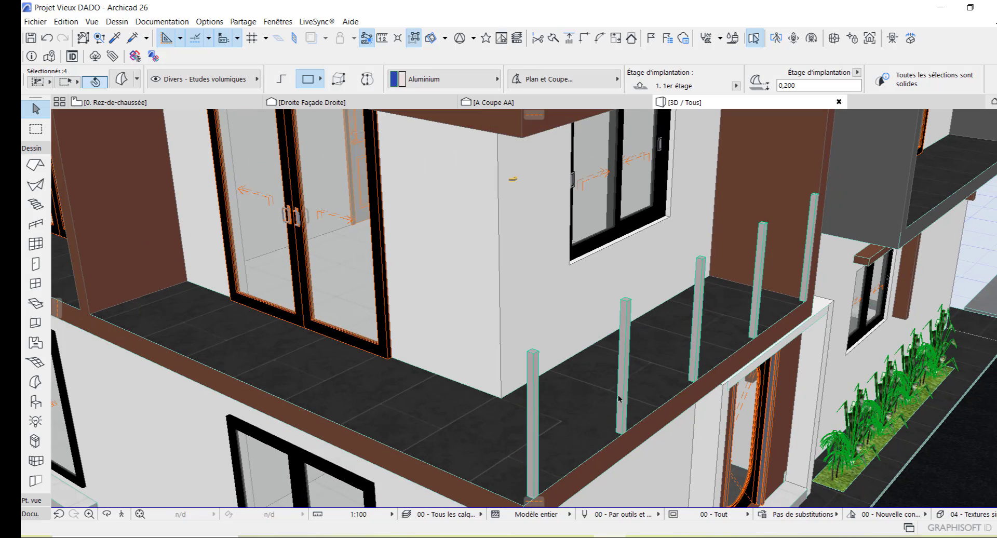
{"action": "scroll", "coordinate": [552, 490], "scroll_direction": "up", "scroll_amount": 5}
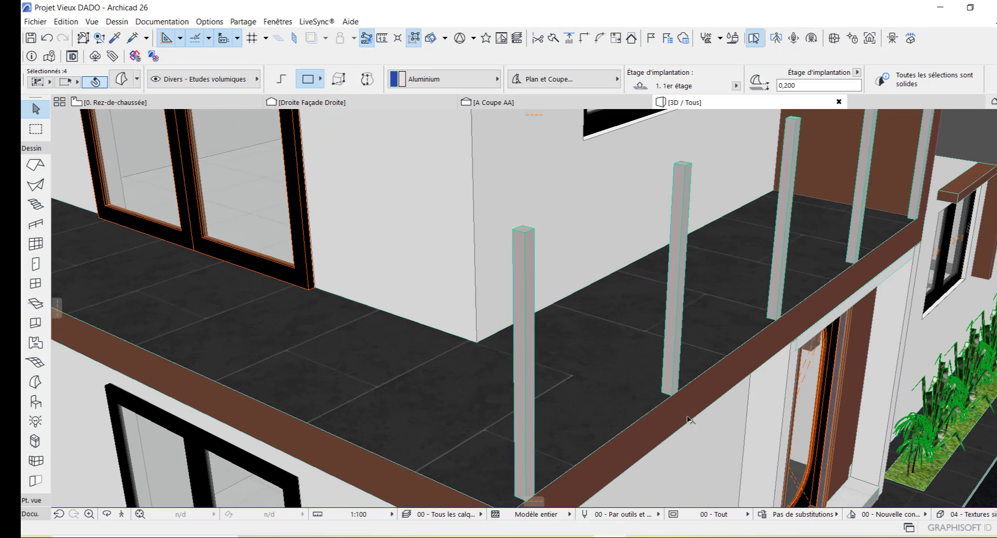
{"action": "scroll", "coordinate": [714, 372], "scroll_direction": "down", "scroll_amount": 3}
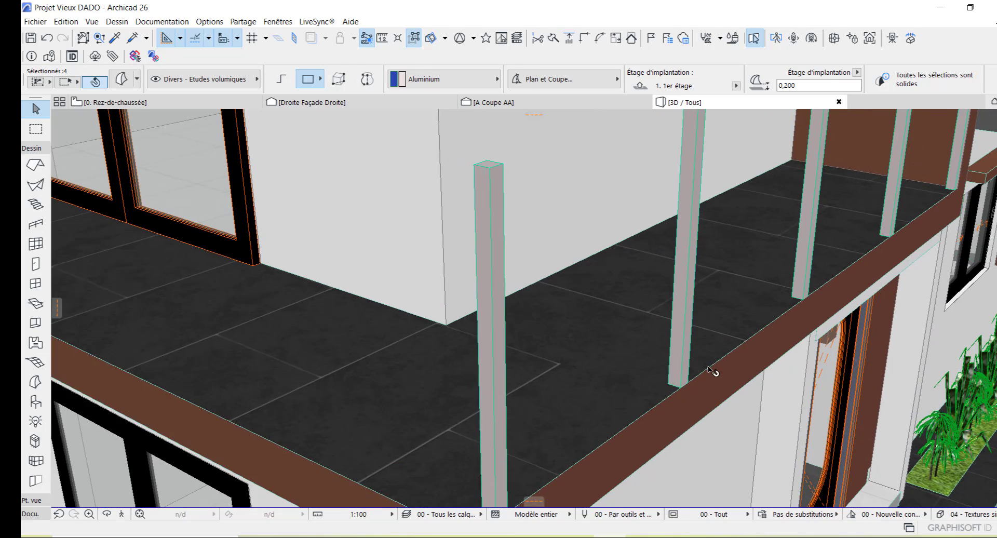
{"action": "scroll", "coordinate": [694, 383], "scroll_direction": "up", "scroll_amount": 5}
{"action": "scroll", "coordinate": [692, 396], "scroll_direction": "down", "scroll_amount": 3}
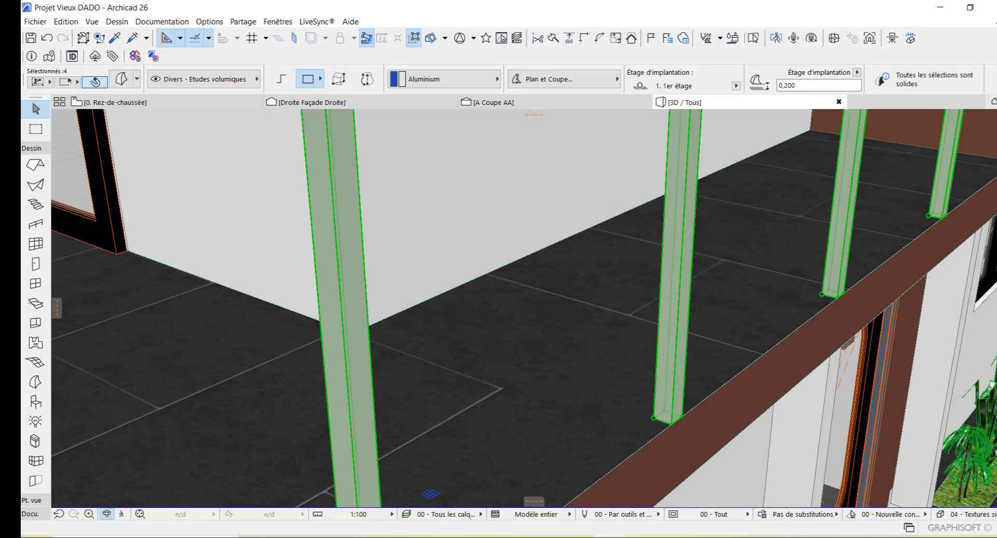
{"action": "left_click_drag", "start_coordinate": [558, 446], "coordinate": [644, 389]}
{"action": "scroll", "coordinate": [644, 386], "scroll_direction": "down", "scroll_amount": 3}
{"action": "scroll", "coordinate": [643, 387], "scroll_direction": "down", "scroll_amount": 2}
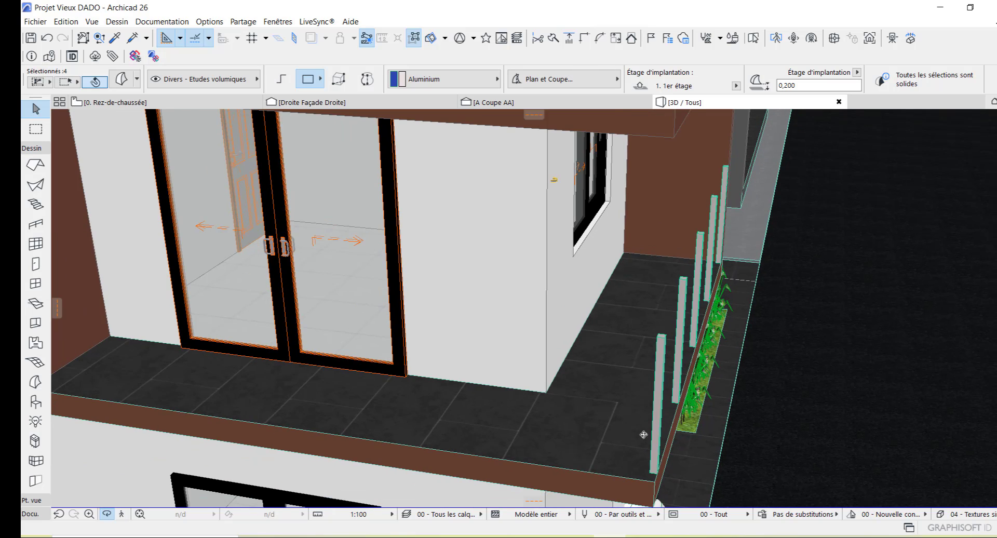
Move the four copied posts 0,1 inward from the balcony's outer side edge, parallel to its front edge
{"action": "scroll", "coordinate": [638, 486], "scroll_direction": "up", "scroll_amount": 4}
{"action": "scroll", "coordinate": [663, 476], "scroll_direction": "up", "scroll_amount": 3}
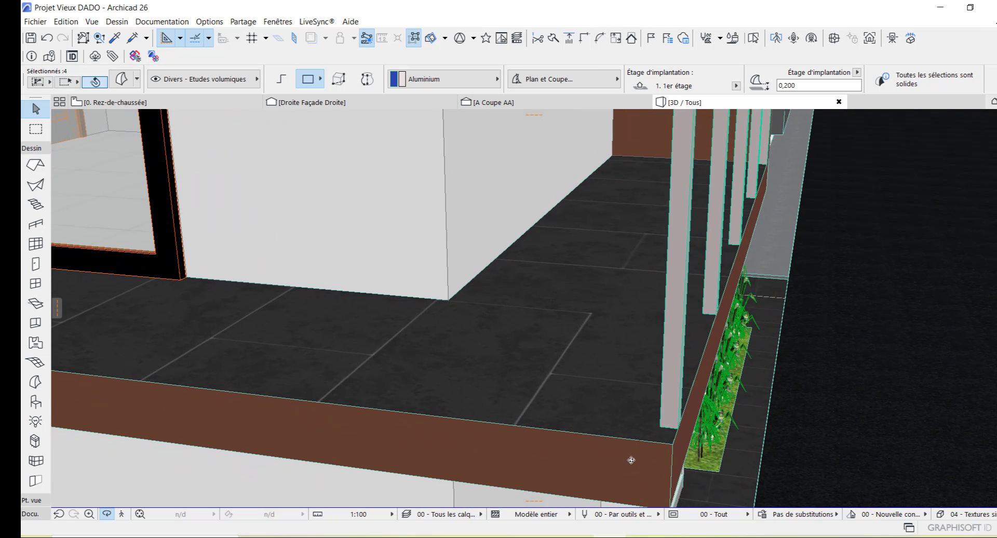
{"action": "key", "text": "Escape"}
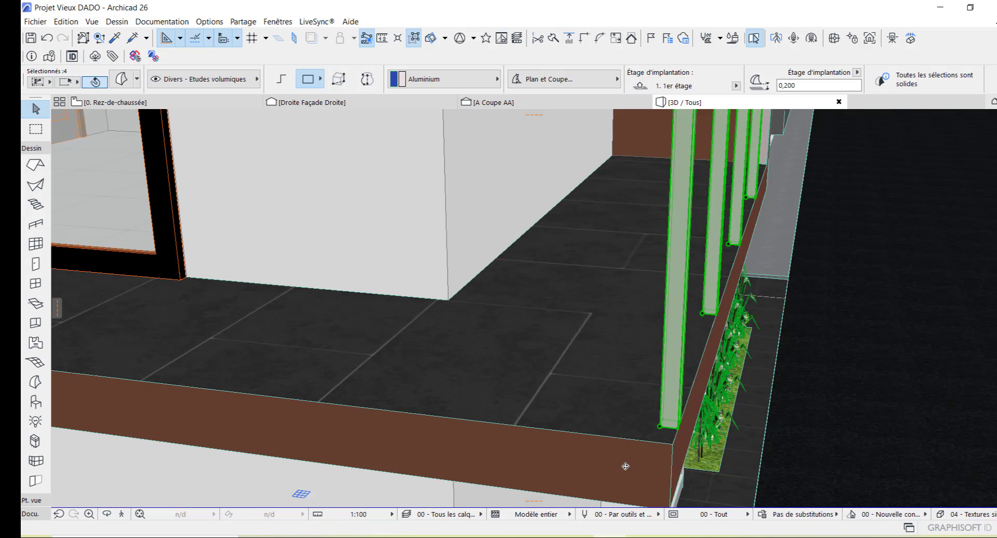
{"action": "right_click", "coordinate": [673, 389]}
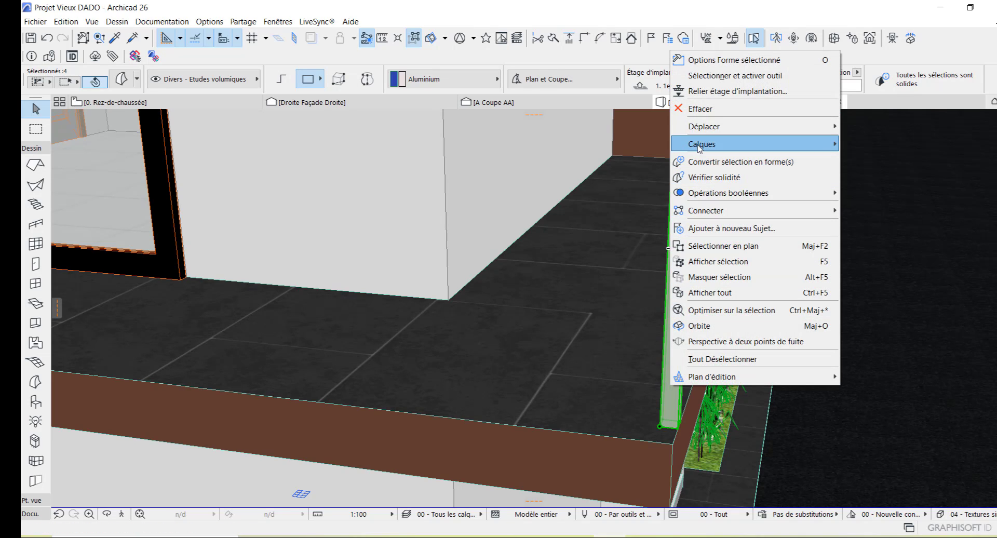
{"action": "mouse_move", "coordinate": [726, 129]}
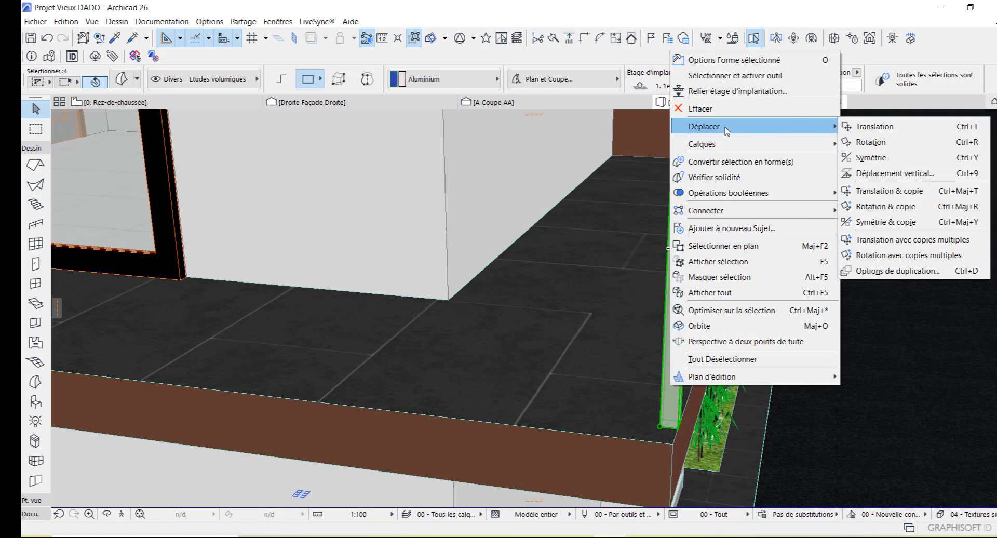
{"action": "left_click", "coordinate": [865, 128]}
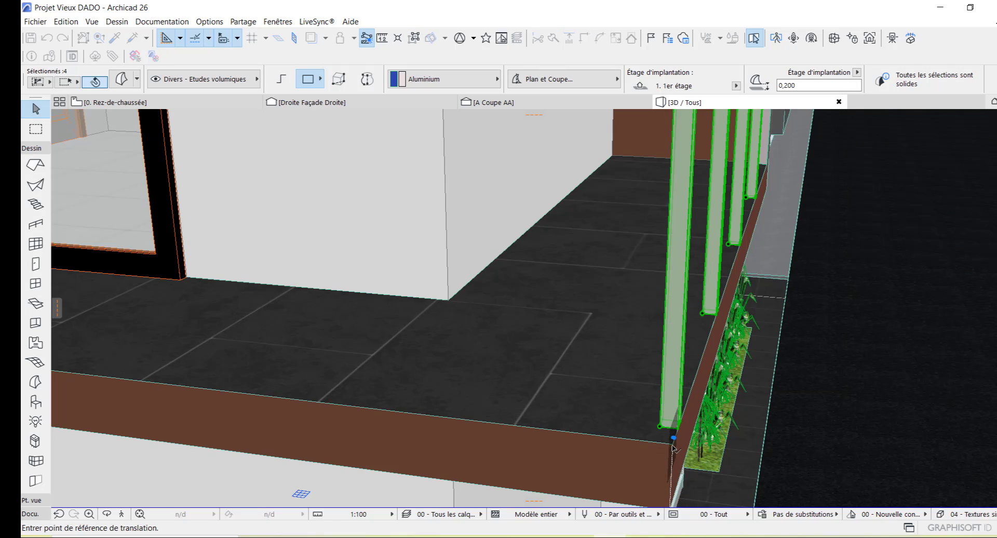
{"action": "left_click", "coordinate": [672, 445]}
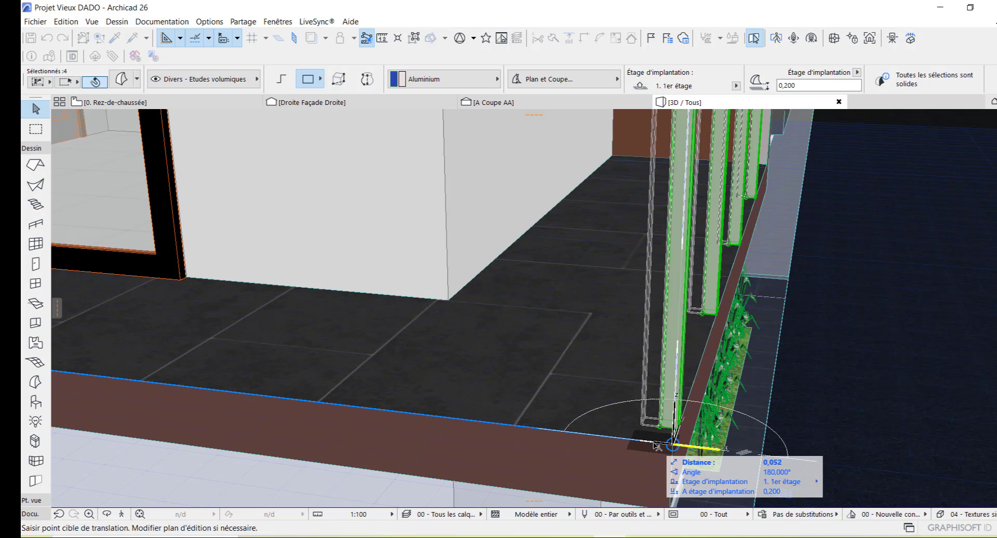
{"action": "type", "text": "0"}
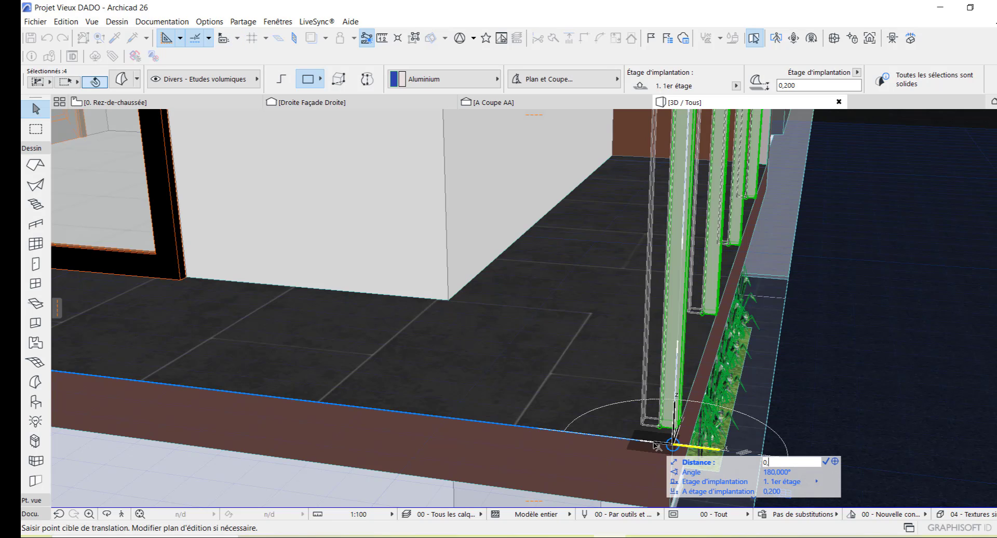
{"action": "type", "text": ",1"}
{"action": "key", "text": "Return"}
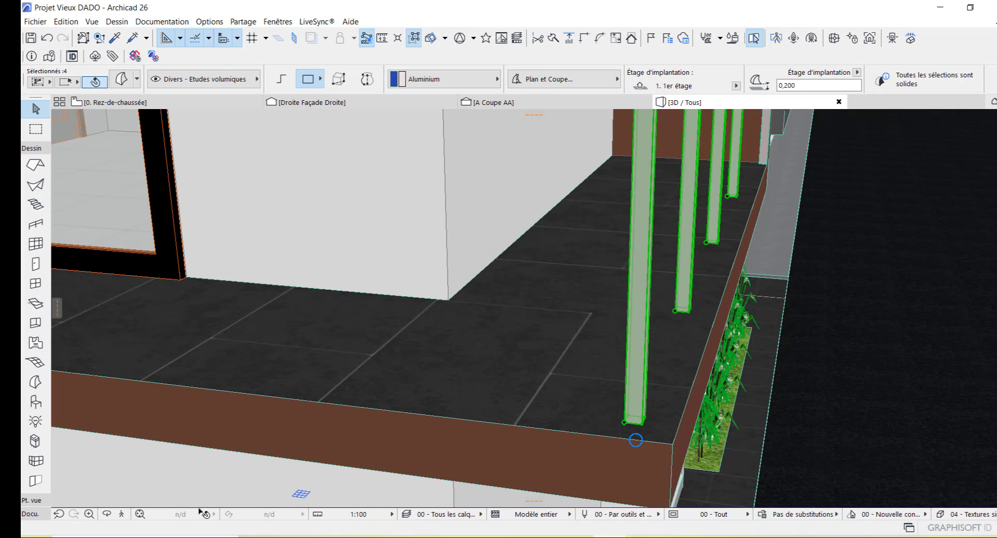
Inspect the four moved posts from the front side of the balcony, checking their offset from the slab edge
{"action": "left_click", "coordinate": [107, 514]}
{"action": "left_click_drag", "start_coordinate": [551, 341], "coordinate": [732, 361]}
{"action": "left_click_drag", "start_coordinate": [526, 382], "coordinate": [556, 386]}
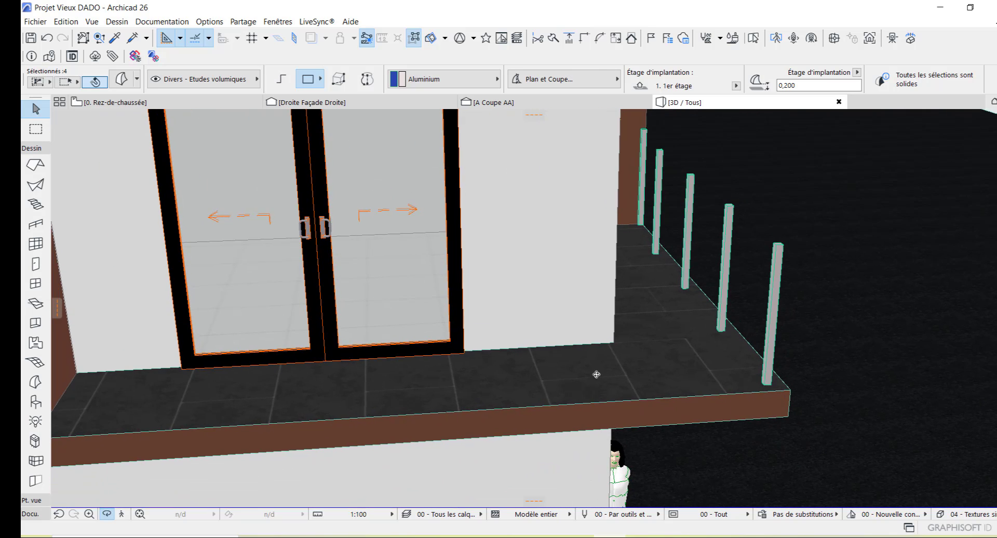
{"action": "scroll", "coordinate": [689, 374], "scroll_direction": "down", "scroll_amount": 2}
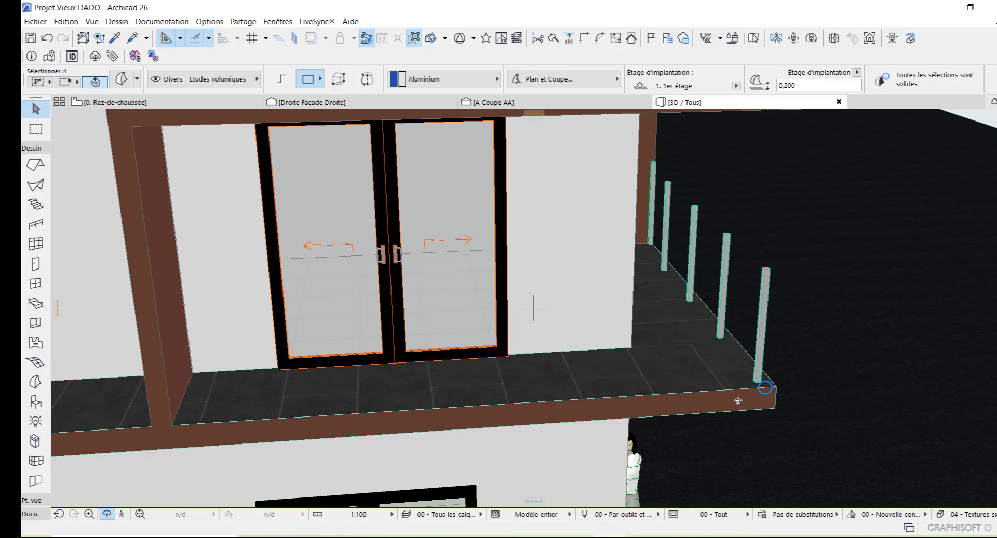
{"action": "left_click", "coordinate": [771, 320]}
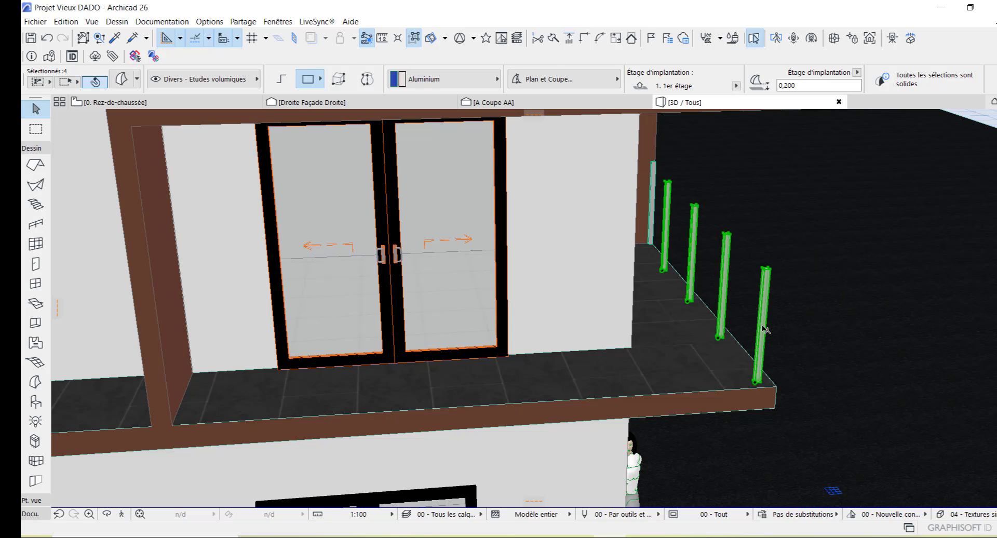
Select only the balcony's corner post and start its translation duplication with the Propagation method and a spacing of 1,000
{"action": "scroll", "coordinate": [763, 311], "scroll_direction": "up", "scroll_amount": 2}
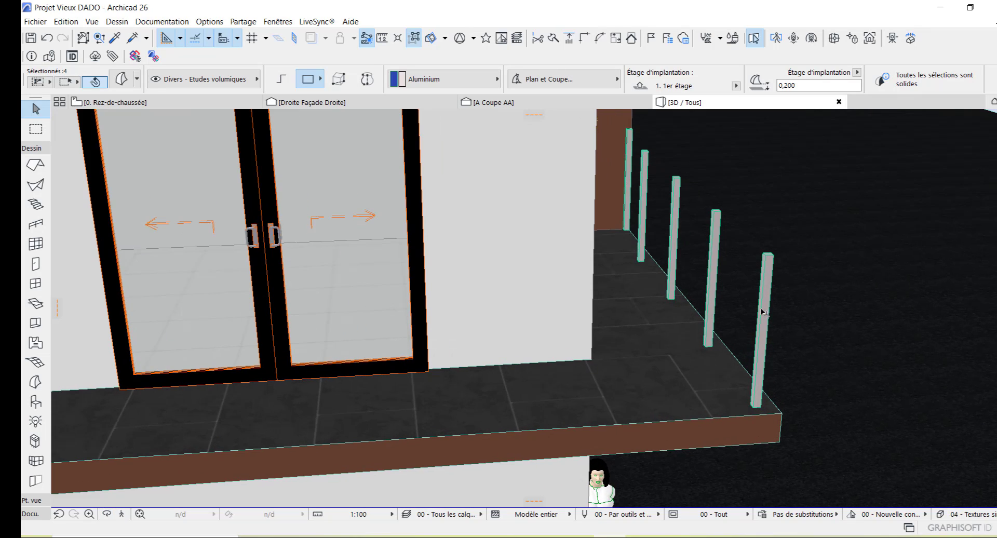
{"action": "left_click", "coordinate": [762, 326]}
{"action": "key", "text": "Escape"}
{"action": "key", "text": "Escape"}
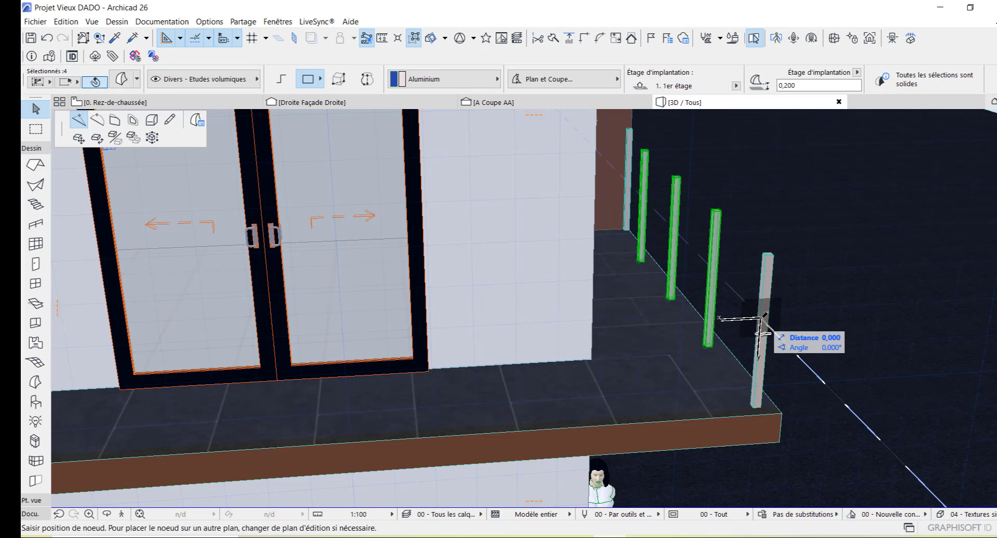
{"action": "left_click", "coordinate": [759, 370]}
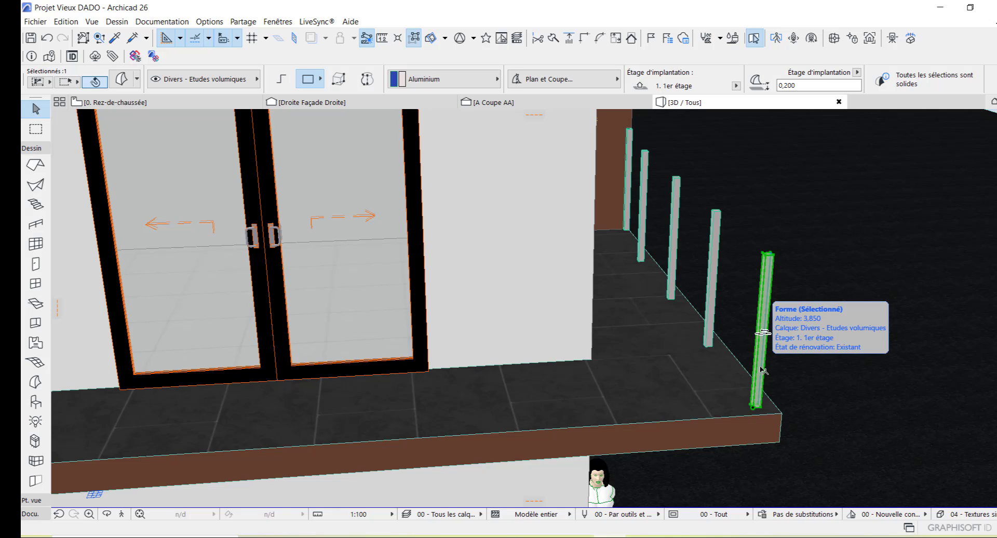
{"action": "right_click", "coordinate": [762, 370]}
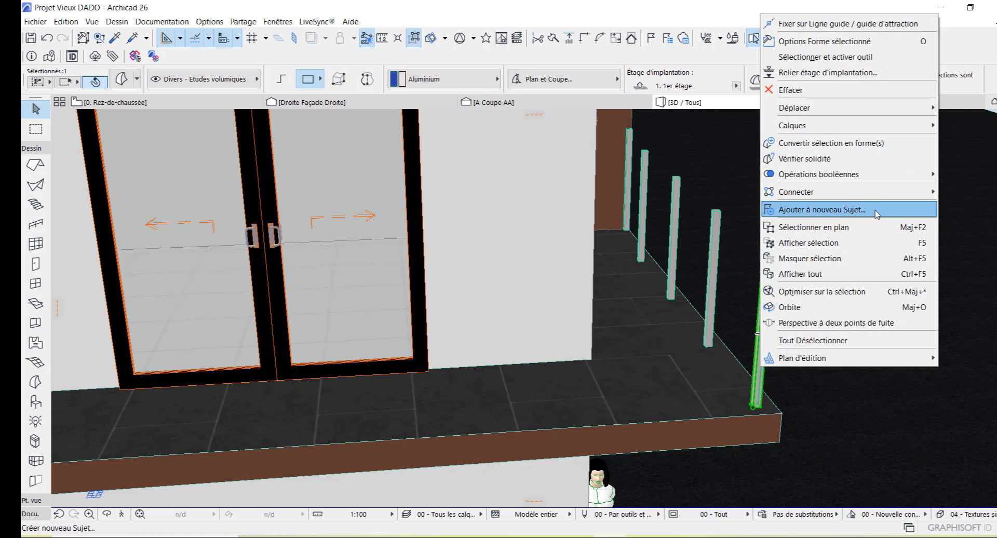
{"action": "mouse_move", "coordinate": [865, 113]}
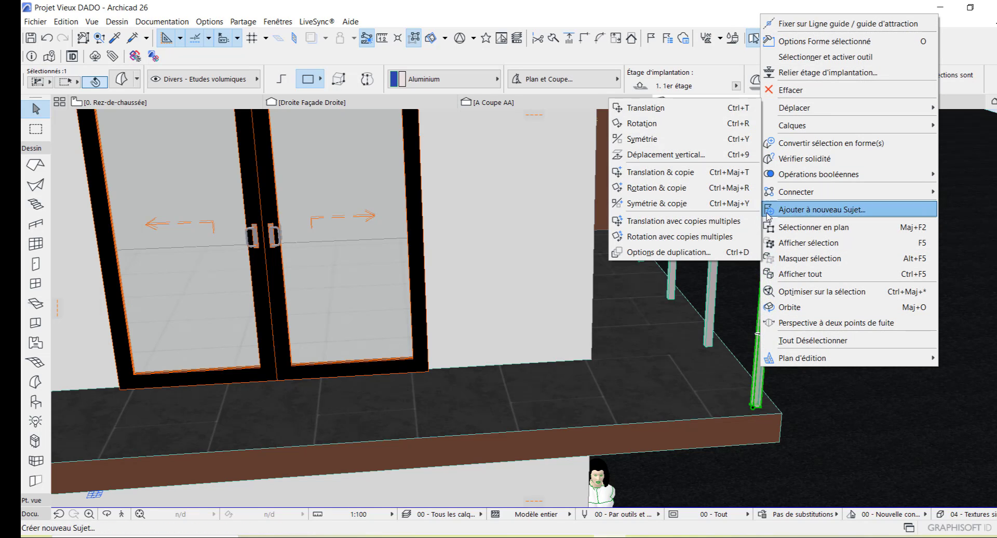
{"action": "left_click", "coordinate": [686, 254]}
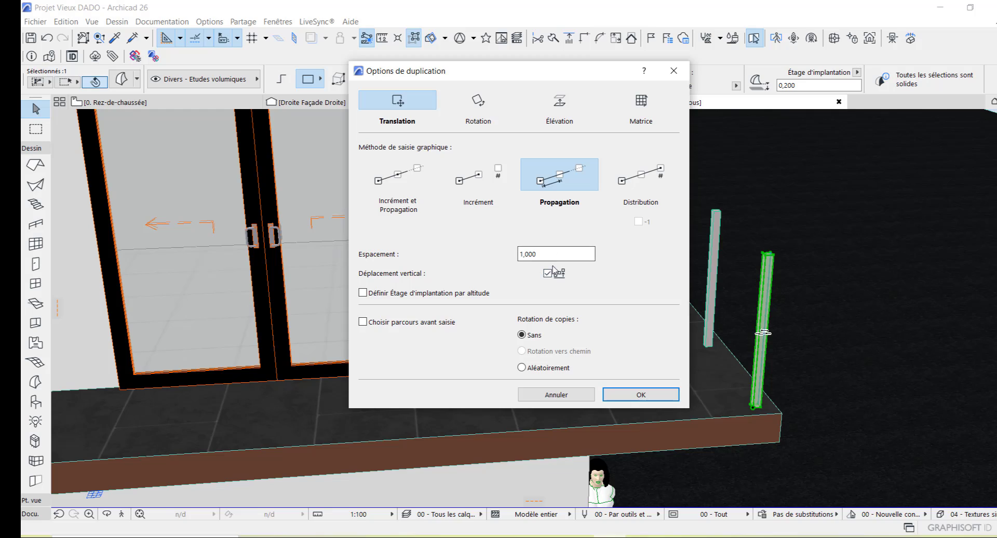
{"action": "left_click", "coordinate": [633, 396]}
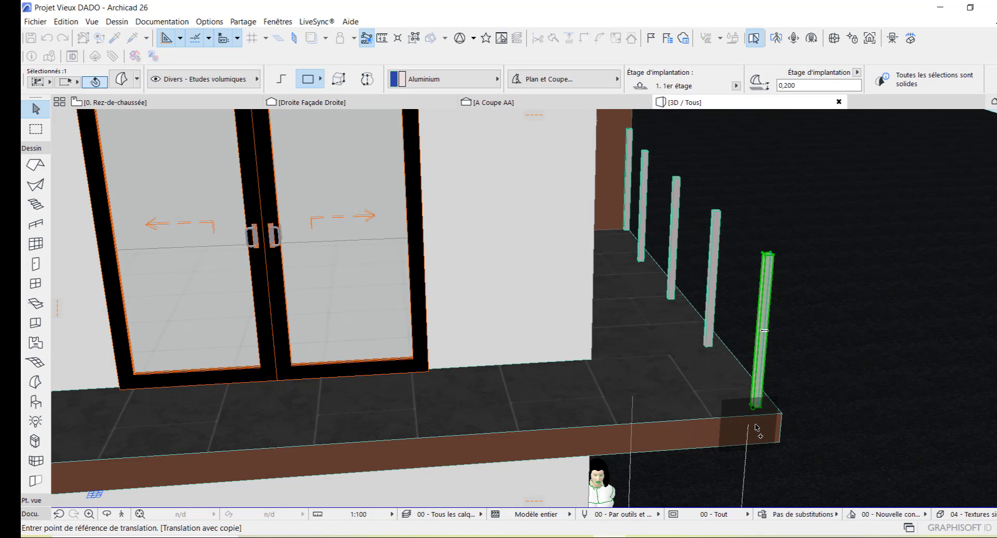
Place the corner post's copies along the balcony's front edge, from the slab's outer corner to the brown column's base, at zero altitude
{"action": "scroll", "coordinate": [759, 423], "scroll_direction": "up", "scroll_amount": 5}
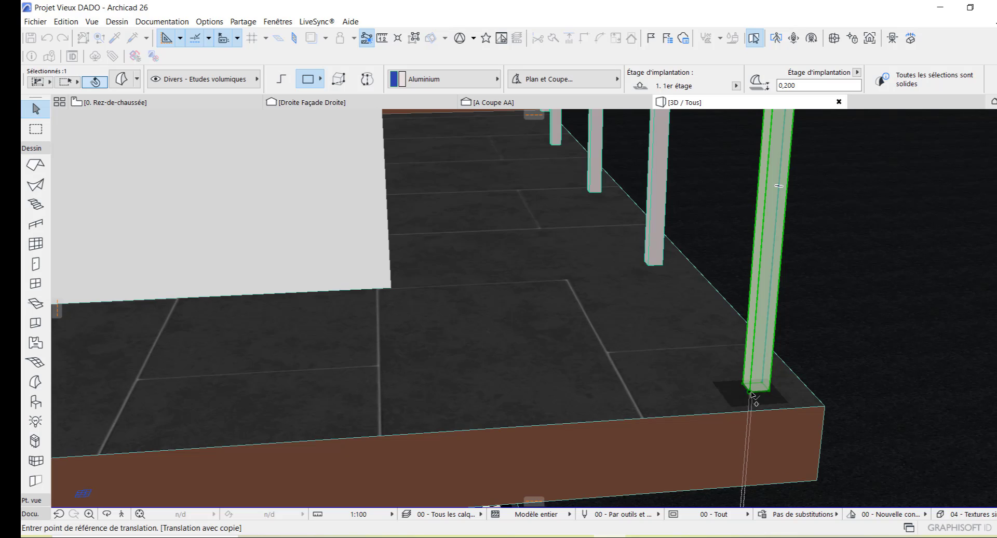
{"action": "scroll", "coordinate": [753, 400], "scroll_direction": "down", "scroll_amount": 5}
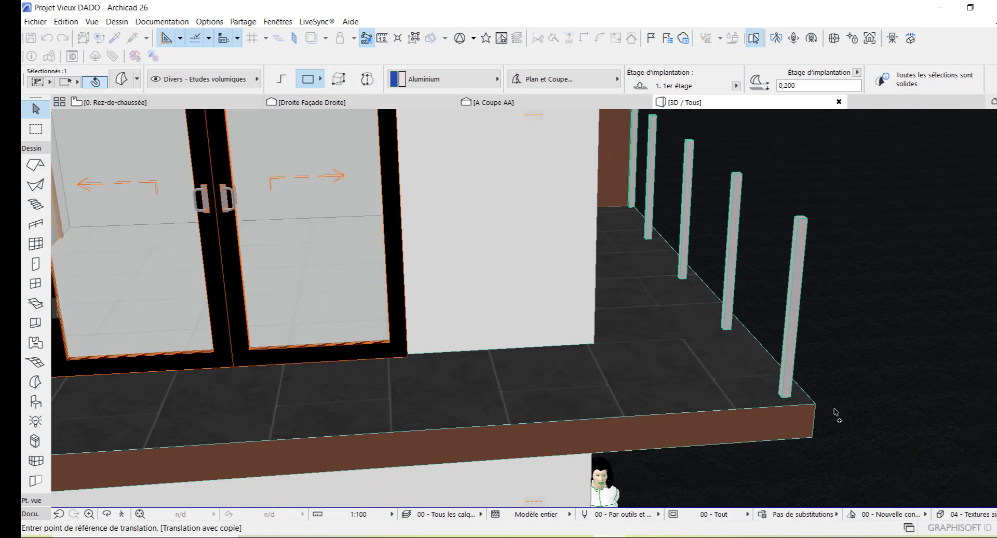
{"action": "scroll", "coordinate": [799, 413], "scroll_direction": "up", "scroll_amount": 5}
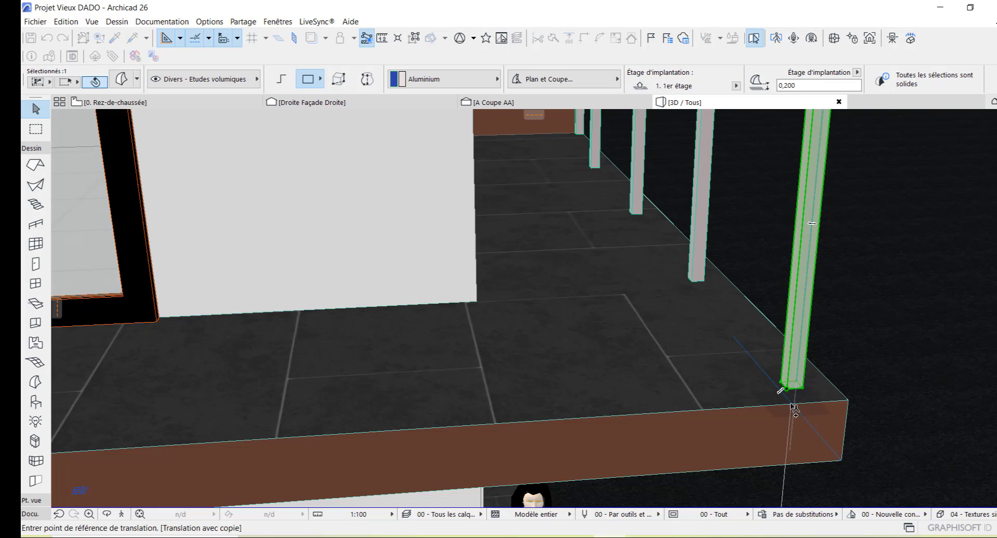
{"action": "left_click", "coordinate": [848, 402]}
{"action": "scroll", "coordinate": [852, 402], "scroll_direction": "down", "scroll_amount": 5}
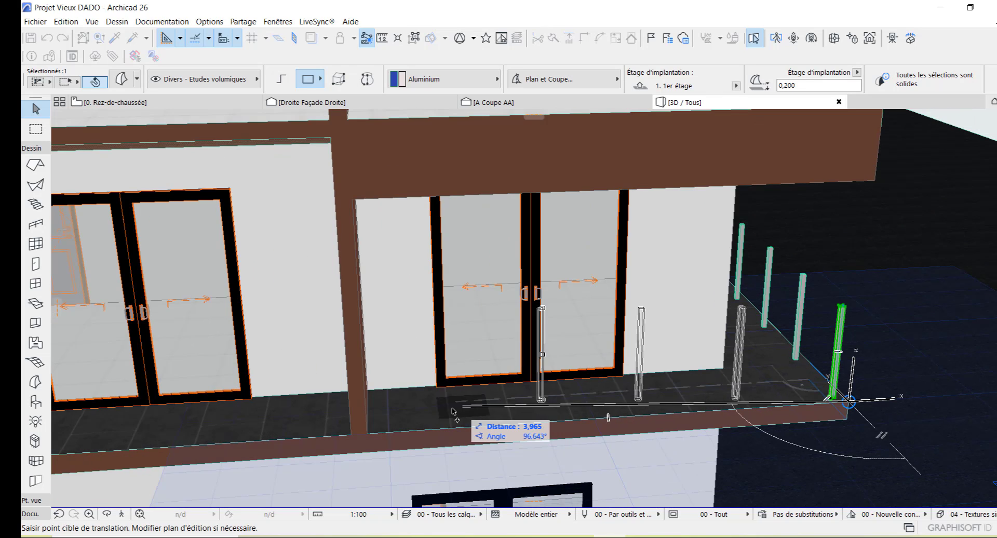
{"action": "scroll", "coordinate": [385, 439], "scroll_direction": "up", "scroll_amount": 5}
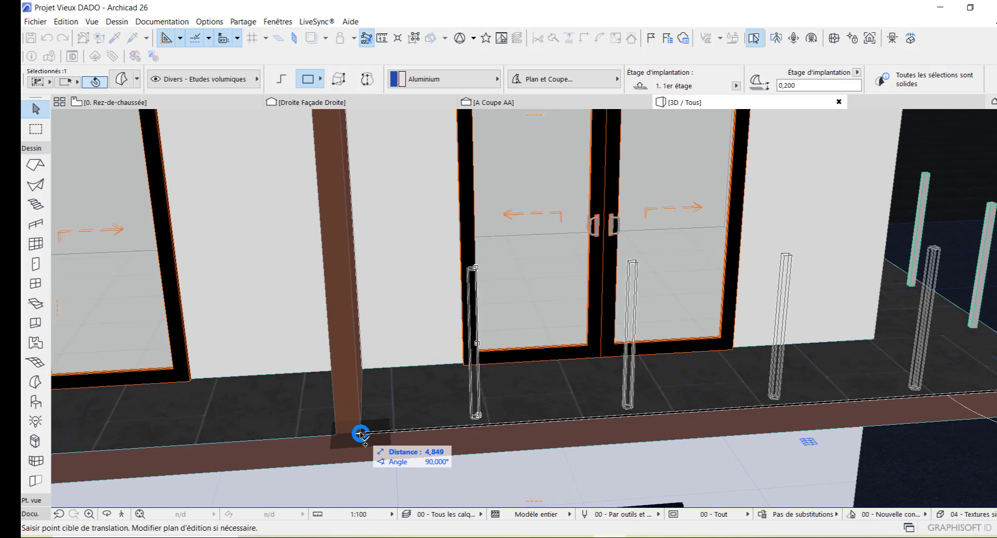
{"action": "left_click", "coordinate": [360, 435]}
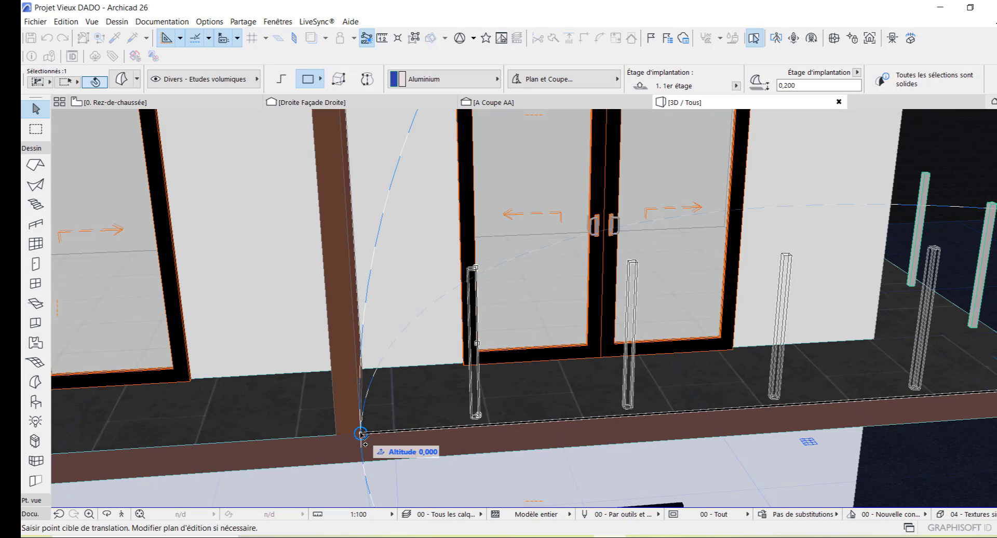
{"action": "left_click", "coordinate": [361, 435]}
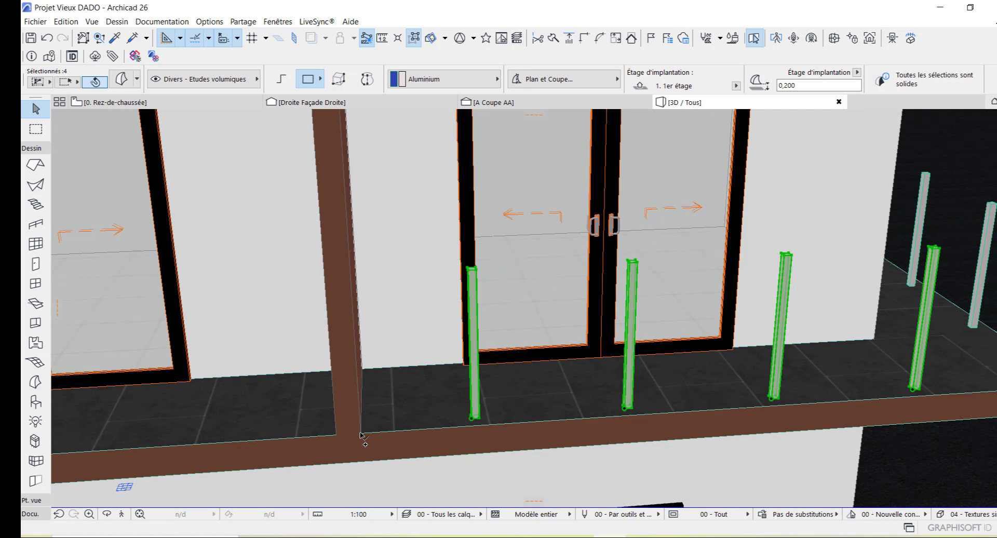
Examine the new row of posts along the balcony's front edge, from the brown column to the outer corner
{"action": "scroll", "coordinate": [757, 408], "scroll_direction": "down", "scroll_amount": 3}
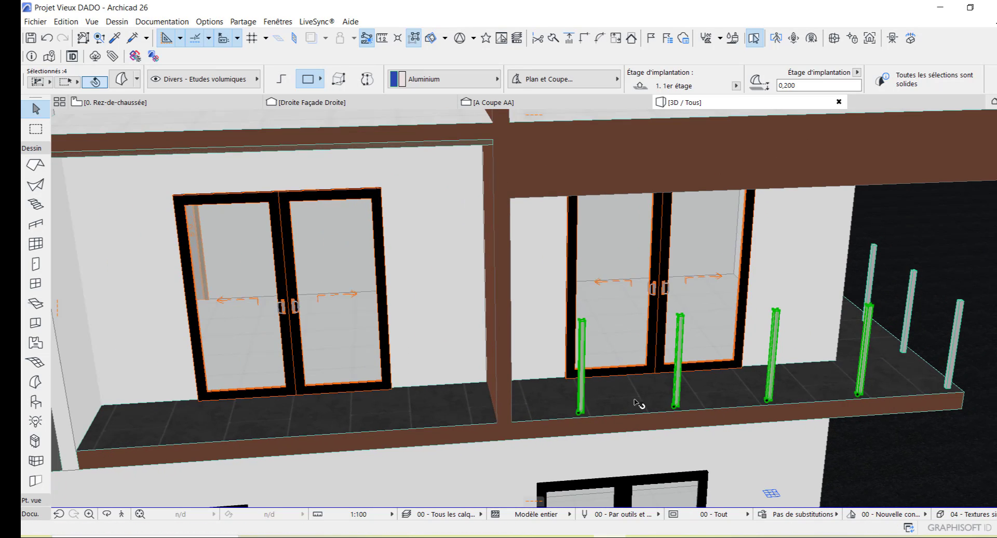
{"action": "scroll", "coordinate": [540, 401], "scroll_direction": "up", "scroll_amount": 2}
{"action": "scroll", "coordinate": [534, 400], "scroll_direction": "down", "scroll_amount": 5}
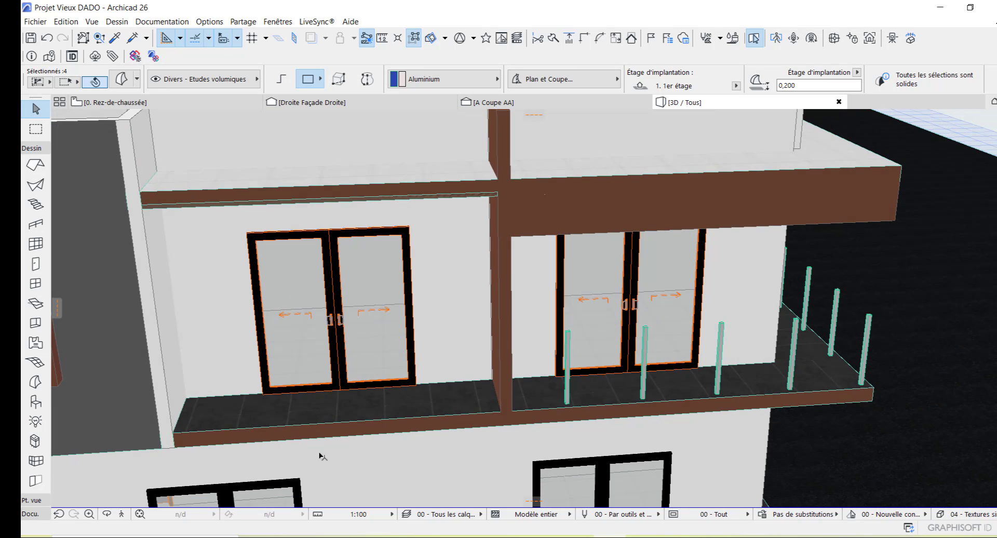
{"action": "left_click", "coordinate": [106, 514]}
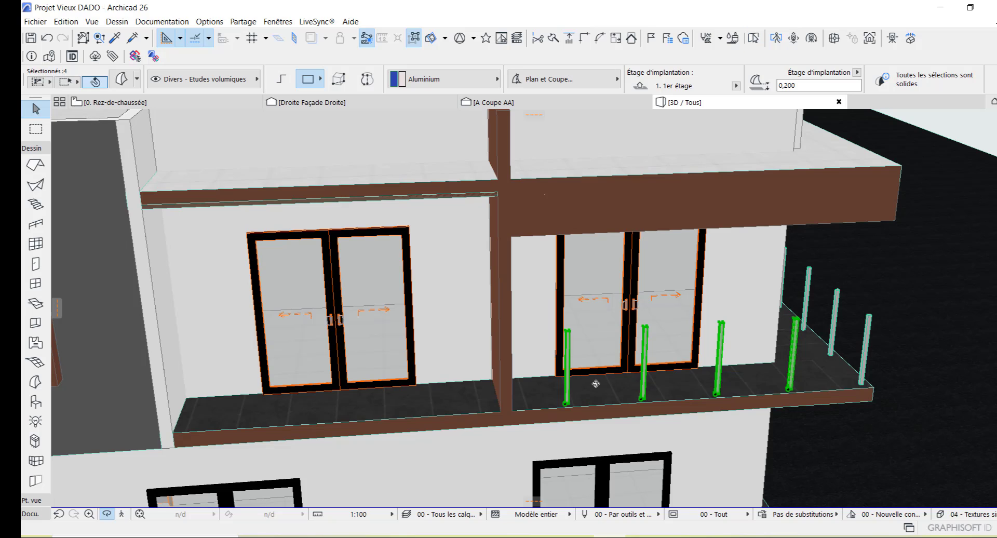
{"action": "left_click_drag", "start_coordinate": [615, 386], "coordinate": [550, 371]}
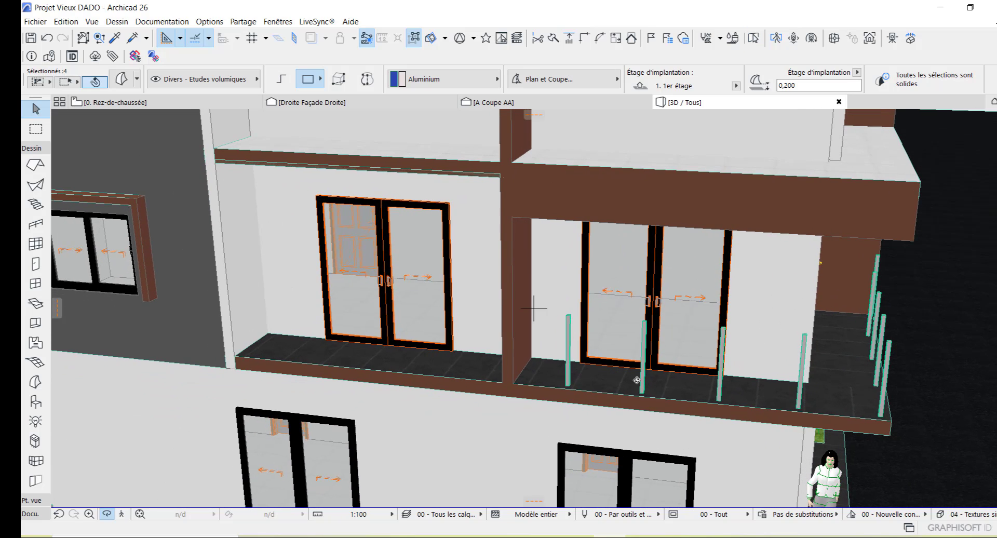
{"action": "scroll", "coordinate": [595, 363], "scroll_direction": "down", "scroll_amount": 5}
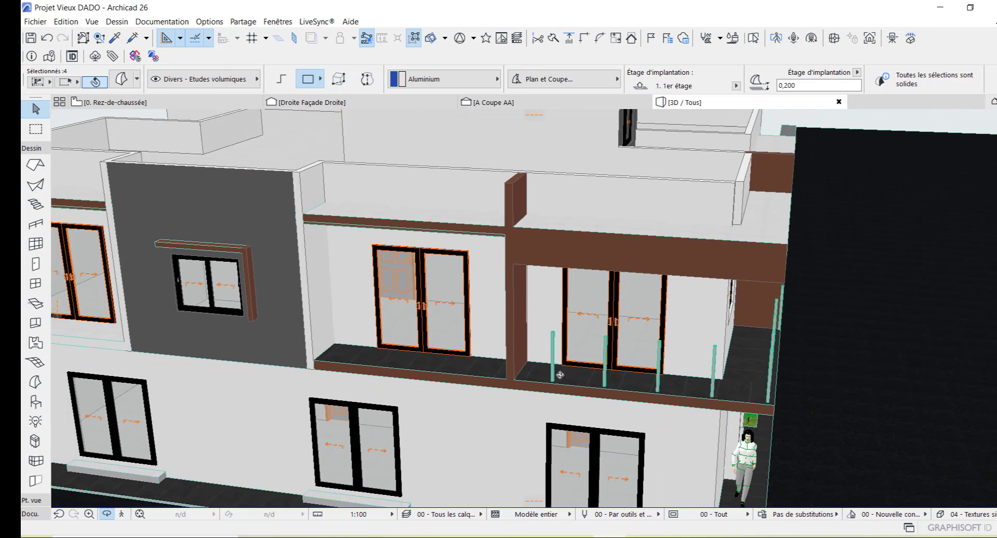
{"action": "scroll", "coordinate": [722, 375], "scroll_direction": "up", "scroll_amount": 5}
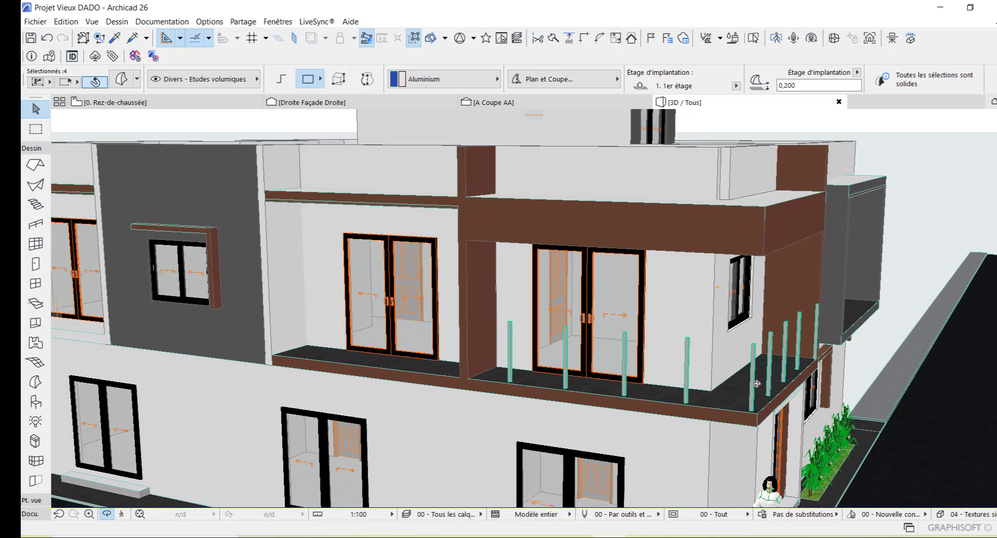
{"action": "scroll", "coordinate": [732, 385], "scroll_direction": "down", "scroll_amount": 2}
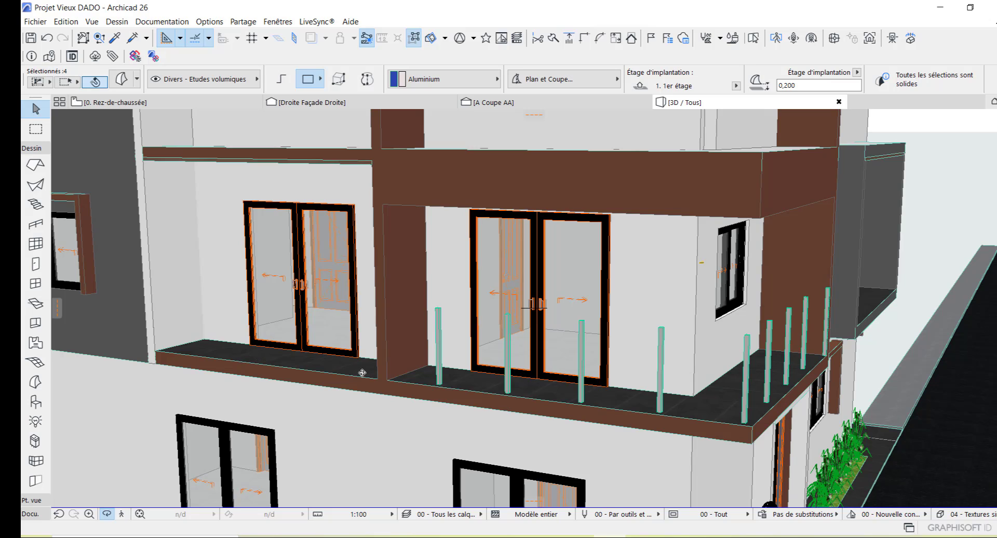
{"action": "scroll", "coordinate": [618, 401], "scroll_direction": "up", "scroll_amount": 2}
{"action": "scroll", "coordinate": [603, 409], "scroll_direction": "down", "scroll_amount": 2}
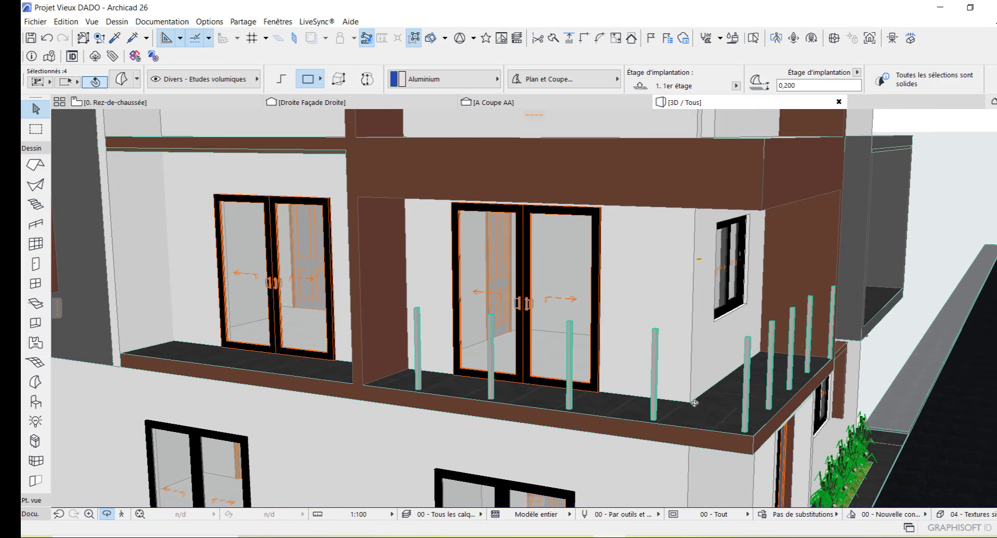
Inspect both post rows around the balcony's outer corner, ending with a view facing the outer side edge
{"action": "left_click_drag", "start_coordinate": [693, 404], "coordinate": [683, 434]}
{"action": "scroll", "coordinate": [742, 466], "scroll_direction": "up", "scroll_amount": 2}
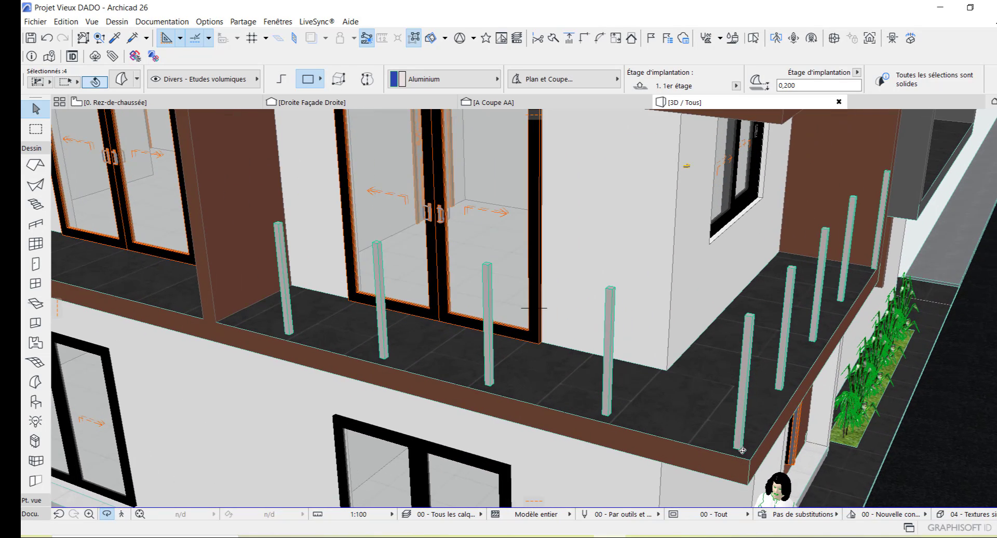
{"action": "left_click_drag", "start_coordinate": [707, 444], "coordinate": [603, 406]}
{"action": "scroll", "coordinate": [594, 422], "scroll_direction": "down", "scroll_amount": 5}
{"action": "scroll", "coordinate": [609, 413], "scroll_direction": "up", "scroll_amount": 6}
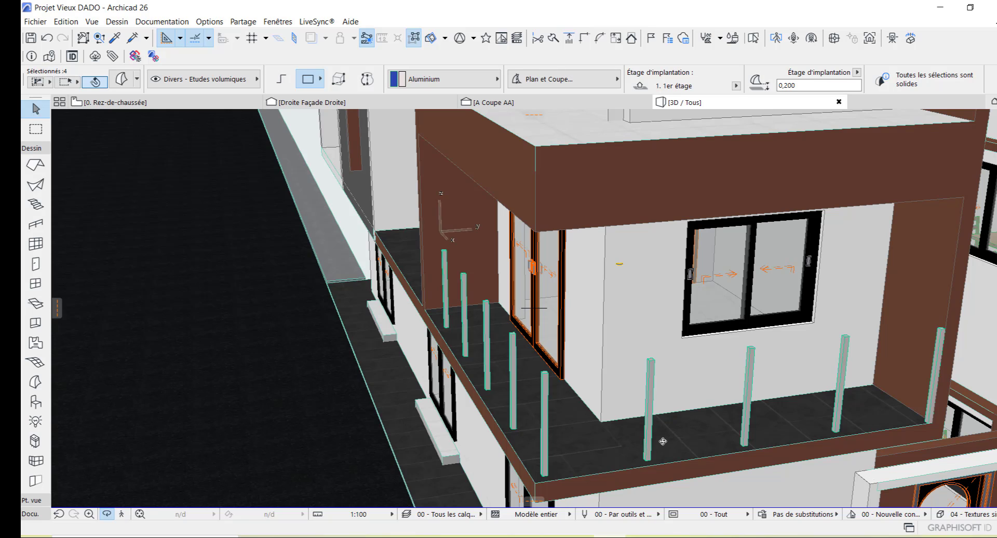
{"action": "scroll", "coordinate": [662, 441], "scroll_direction": "up", "scroll_amount": 2}
{"action": "scroll", "coordinate": [623, 431], "scroll_direction": "up", "scroll_amount": 3}
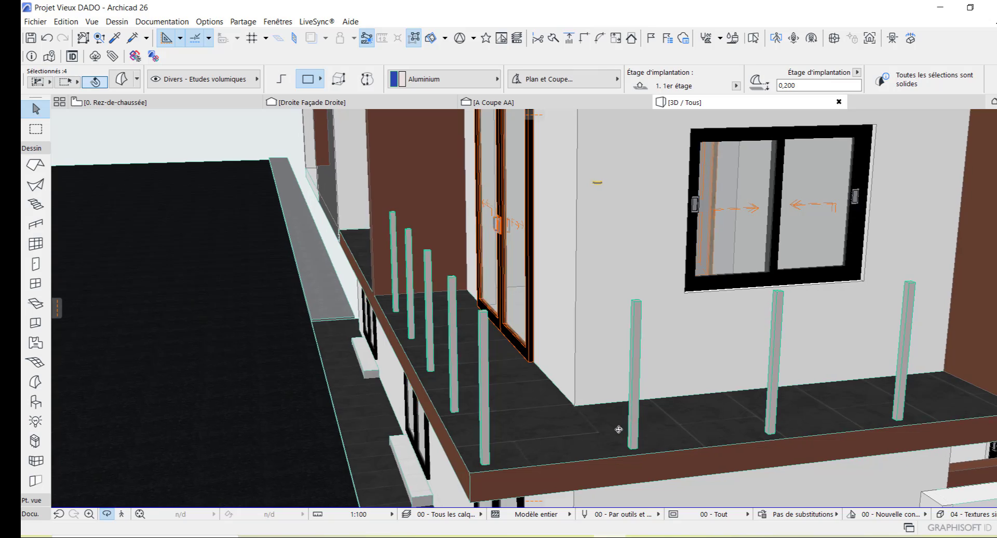
{"action": "middle_click_drag", "start_coordinate": [618, 429], "coordinate": [595, 427], "text": "shift"}
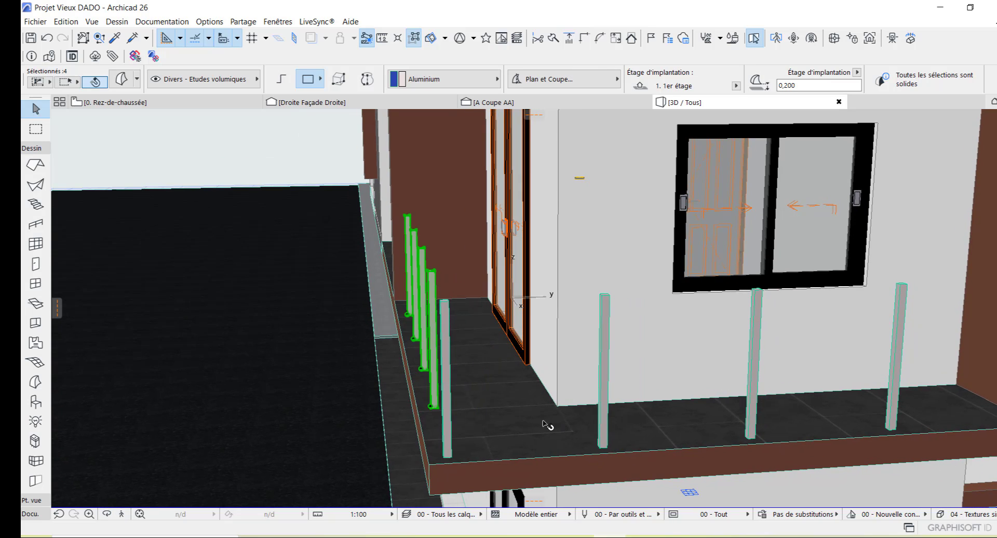
Model a 0,01 thick Aluminium box Morph as a full-height panel between the second and third posts from the corner on the side edge
{"action": "key", "text": "Escape"}
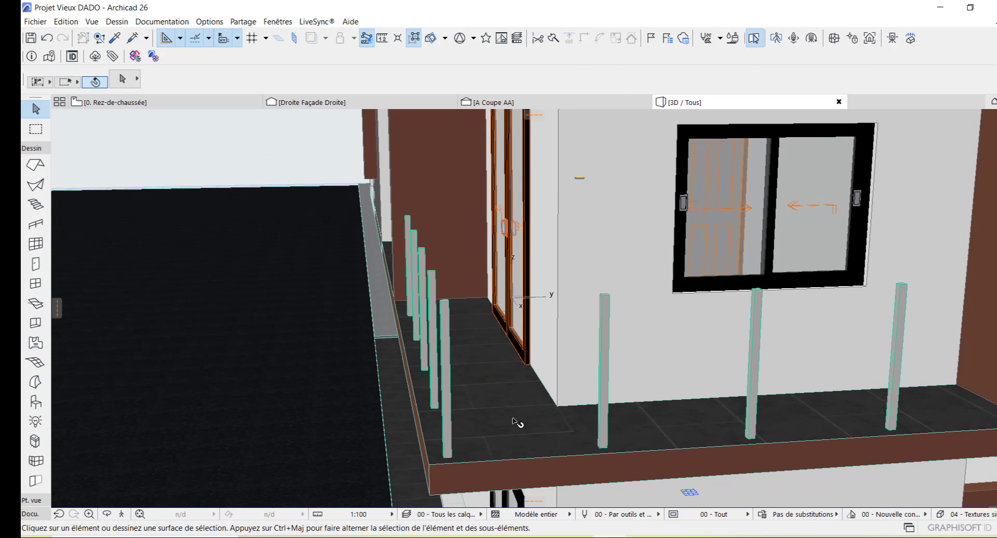
{"action": "scroll", "coordinate": [524, 443], "scroll_direction": "up", "scroll_amount": 1}
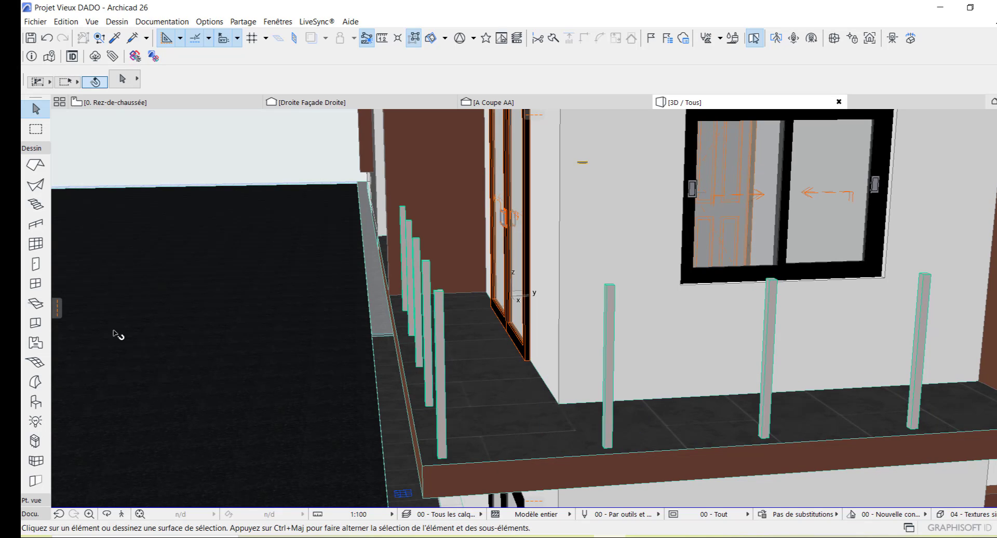
{"action": "left_click", "coordinate": [35, 384]}
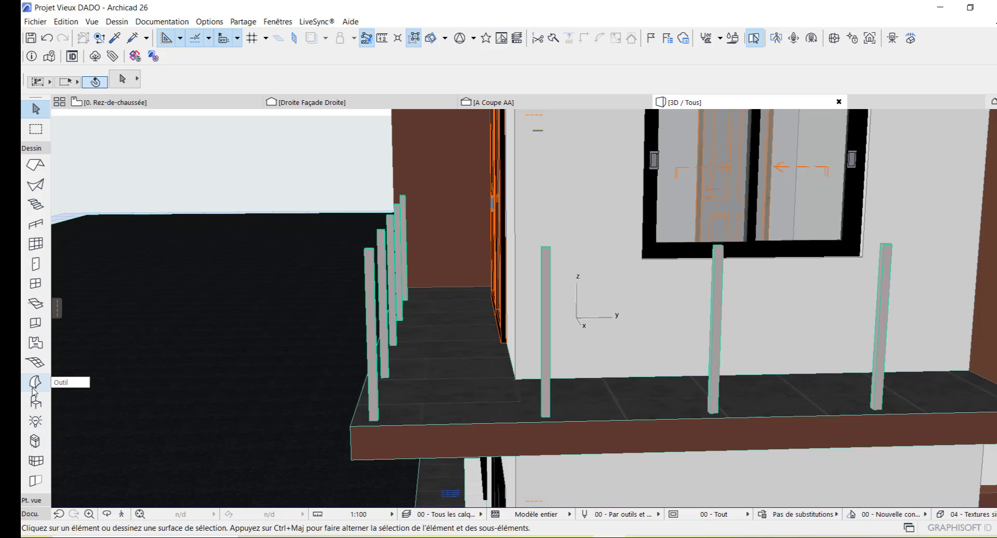
{"action": "left_click", "coordinate": [35, 383]}
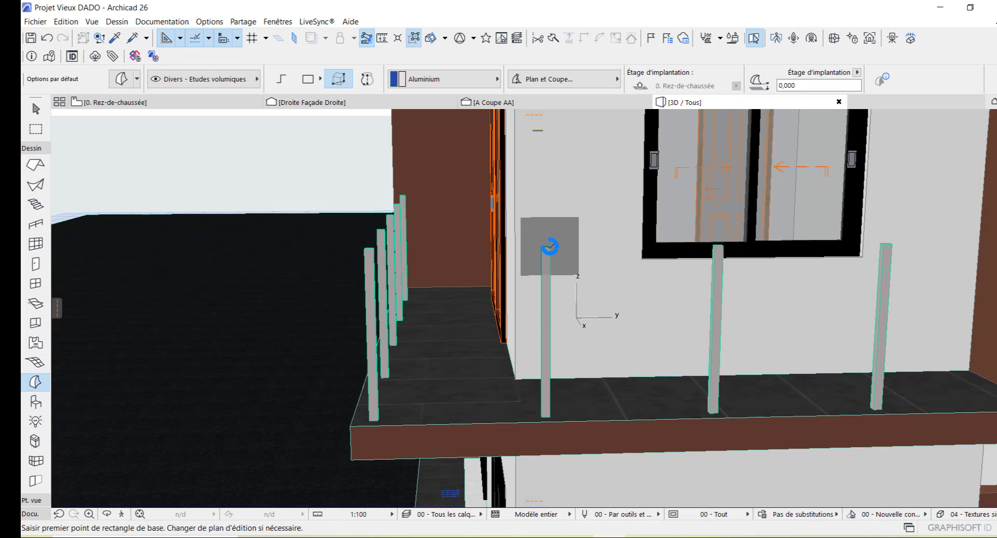
{"action": "left_click", "coordinate": [550, 246]}
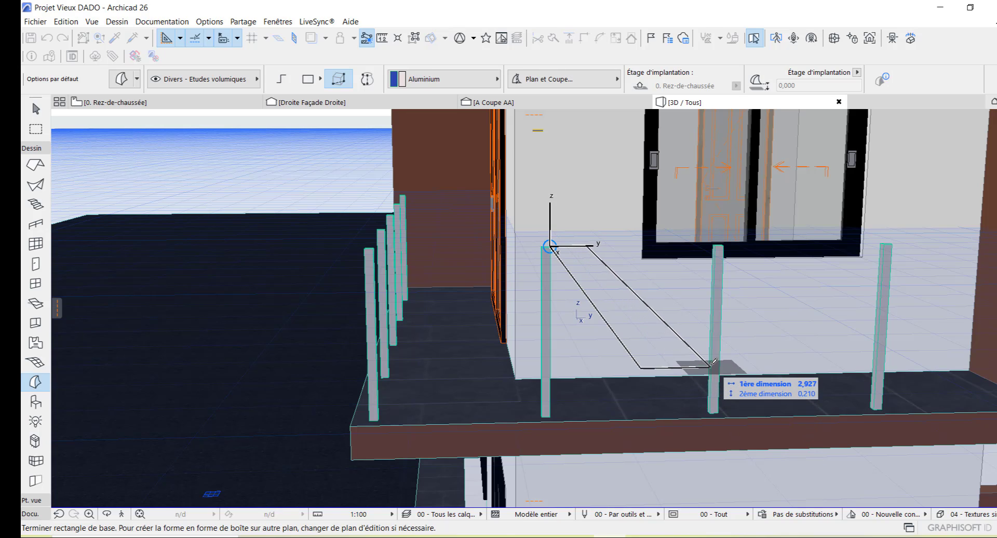
{"action": "left_click", "coordinate": [707, 410]}
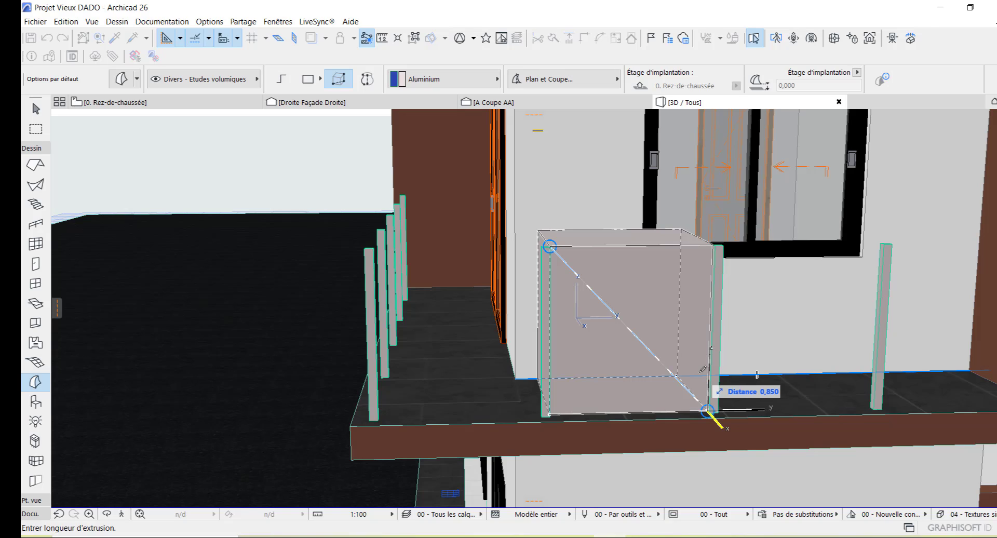
{"action": "type", "text": "0,0"}
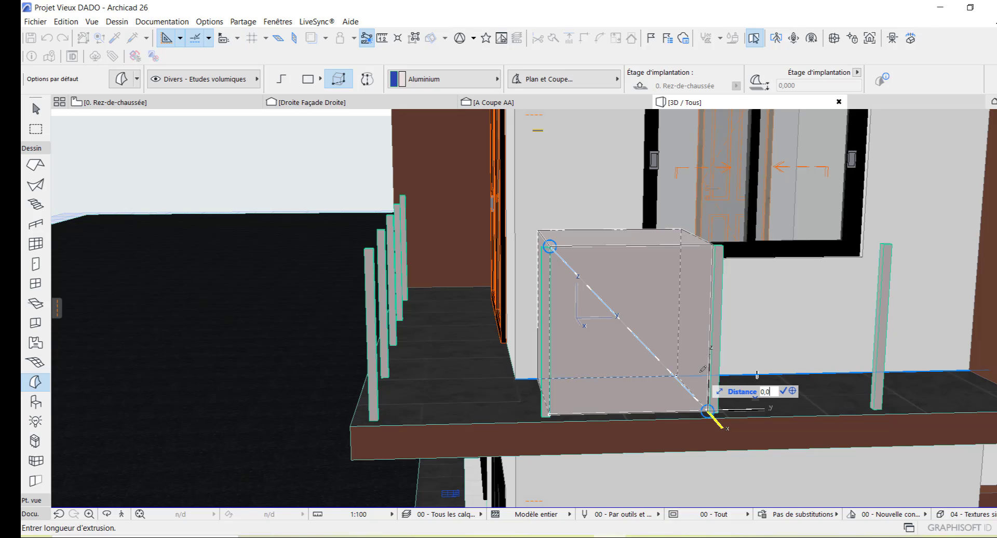
{"action": "type", "text": "1"}
{"action": "key", "text": "Return"}
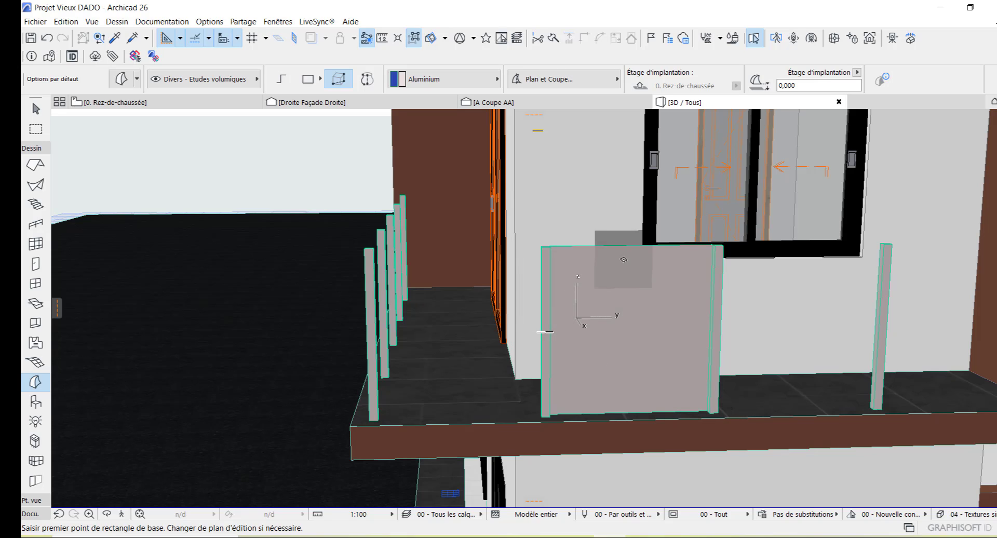
{"action": "scroll", "coordinate": [624, 251], "scroll_direction": "up", "scroll_amount": 2}
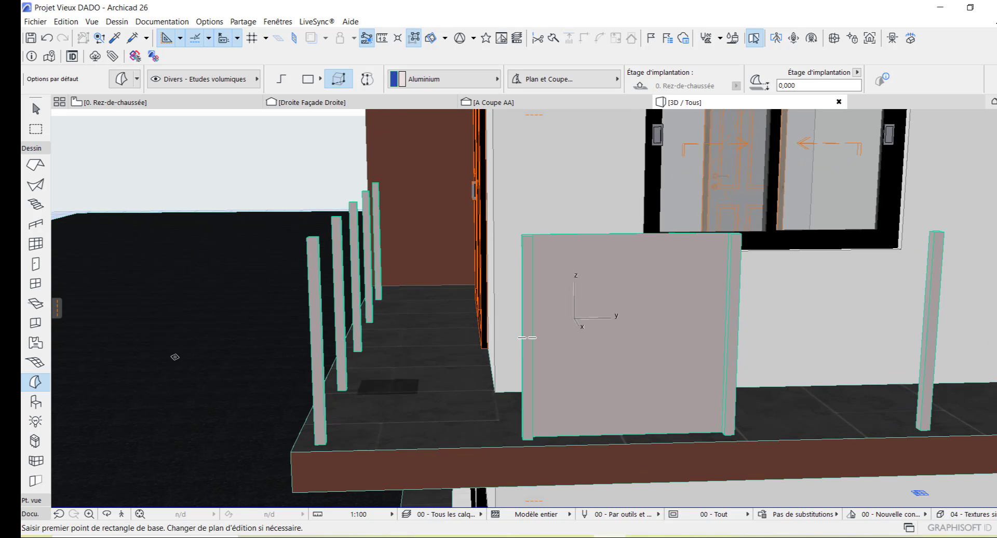
Override the surface of the new Morph panel between the side-edge posts with Transp - Verre from the Verres folder
{"action": "left_click", "coordinate": [35, 109]}
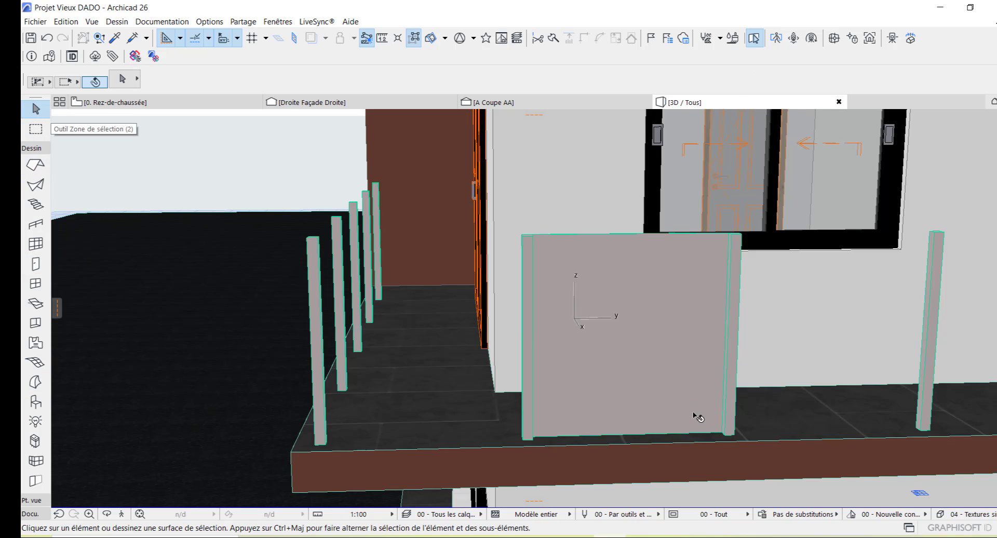
{"action": "left_click", "coordinate": [644, 346]}
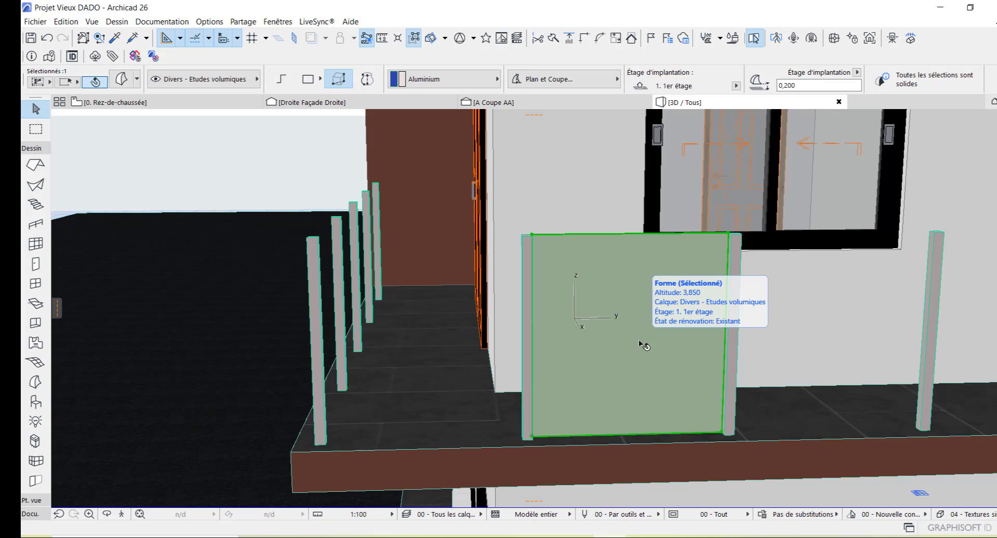
{"action": "left_click", "coordinate": [123, 79]}
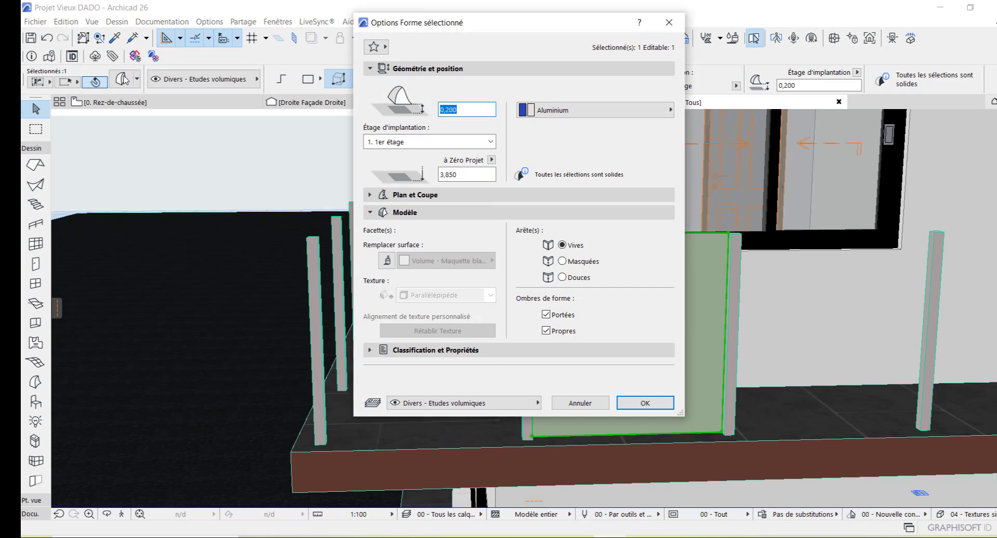
{"action": "left_click", "coordinate": [428, 262]}
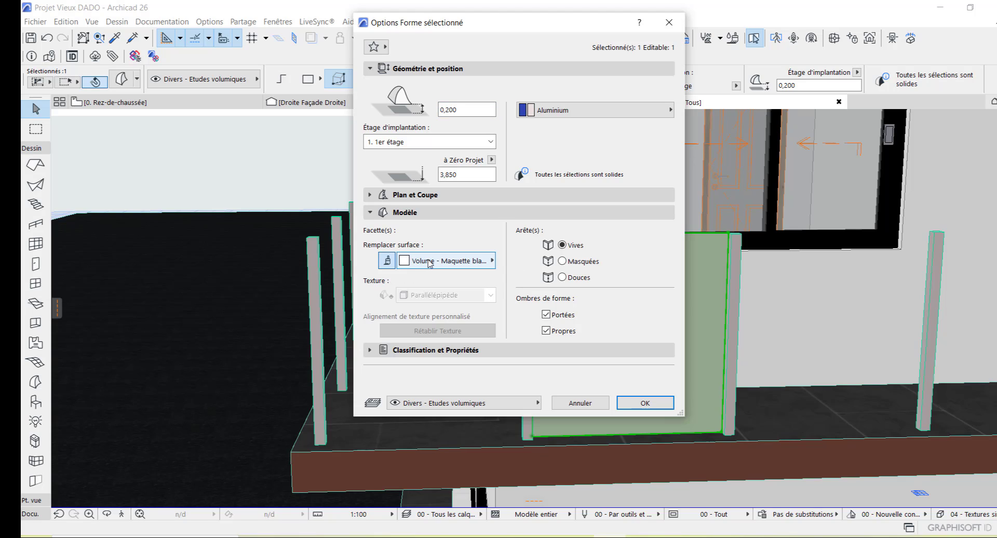
{"action": "left_click", "coordinate": [429, 263]}
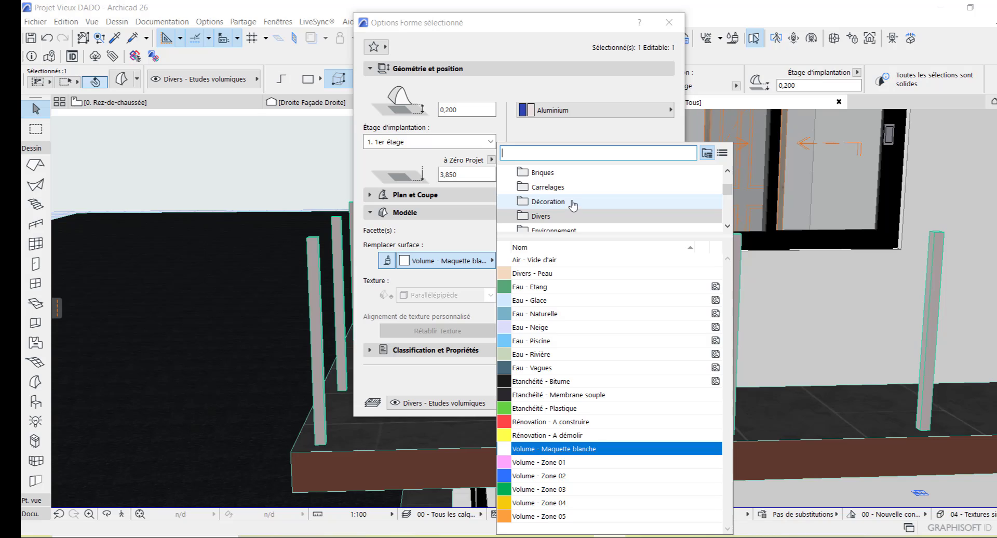
{"action": "scroll", "coordinate": [573, 205], "scroll_direction": "down", "scroll_amount": 3}
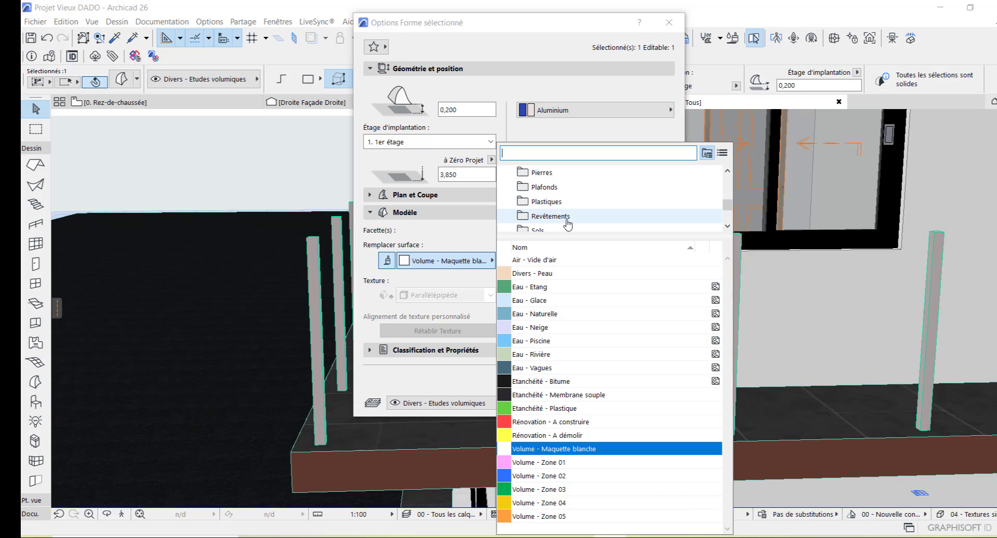
{"action": "scroll", "coordinate": [564, 216], "scroll_direction": "down", "scroll_amount": 2}
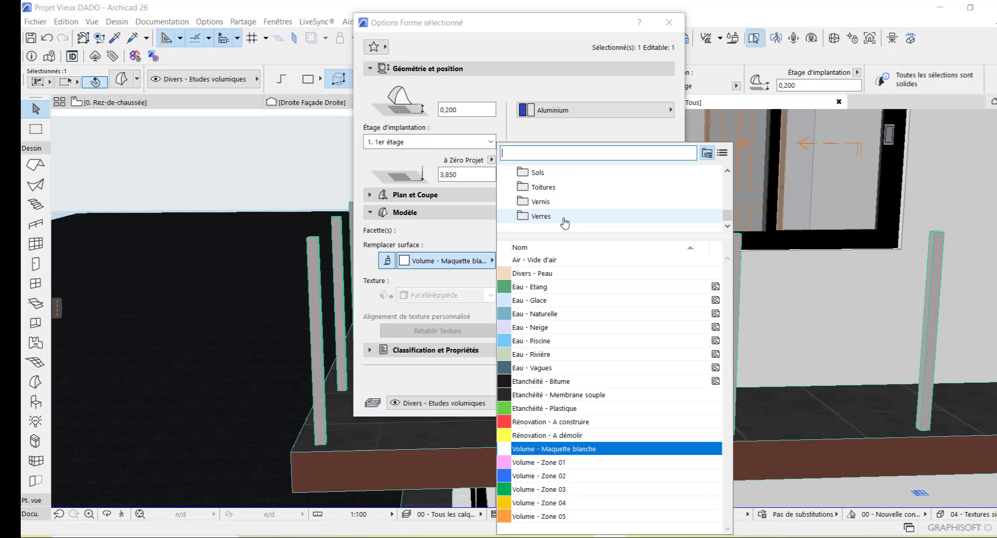
{"action": "left_click", "coordinate": [553, 222]}
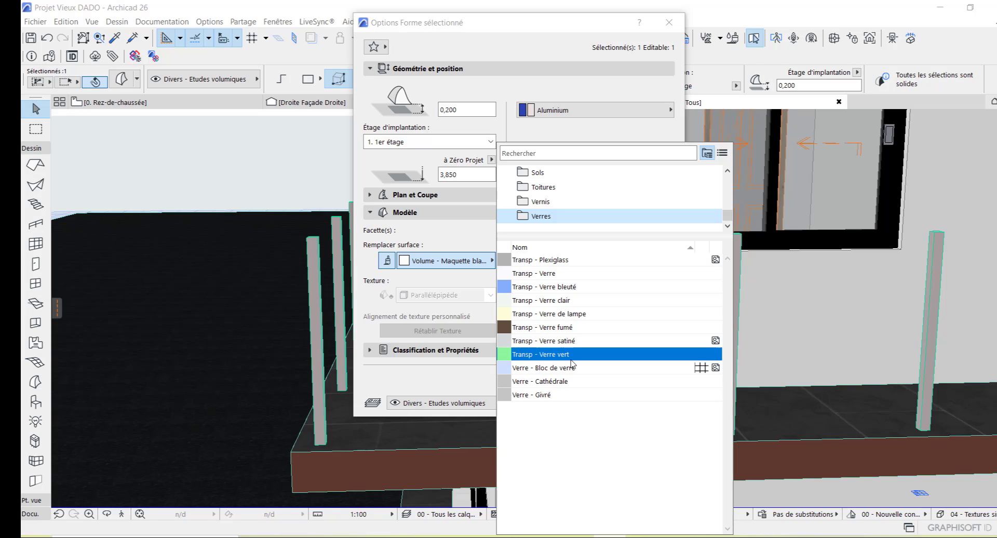
{"action": "left_click", "coordinate": [580, 279]}
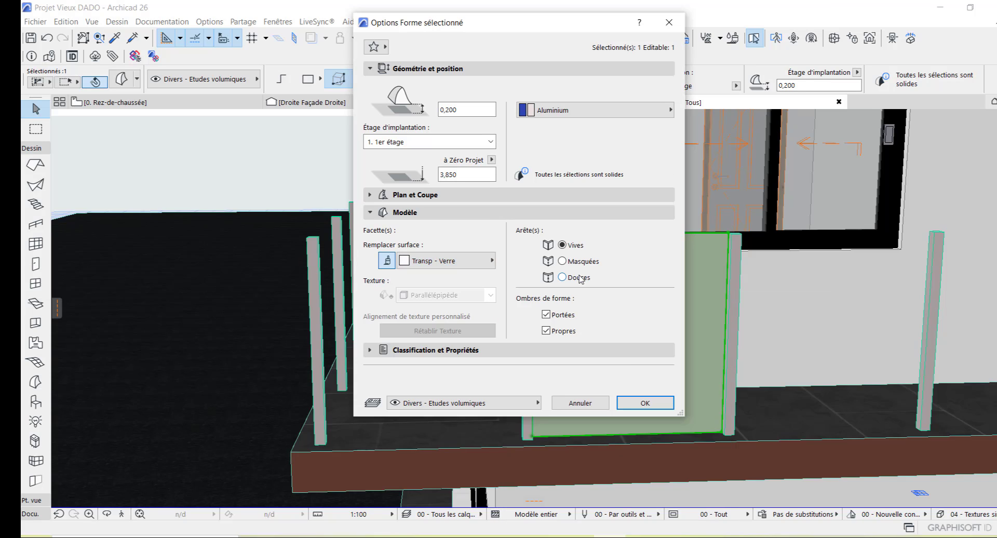
{"action": "left_click", "coordinate": [634, 401]}
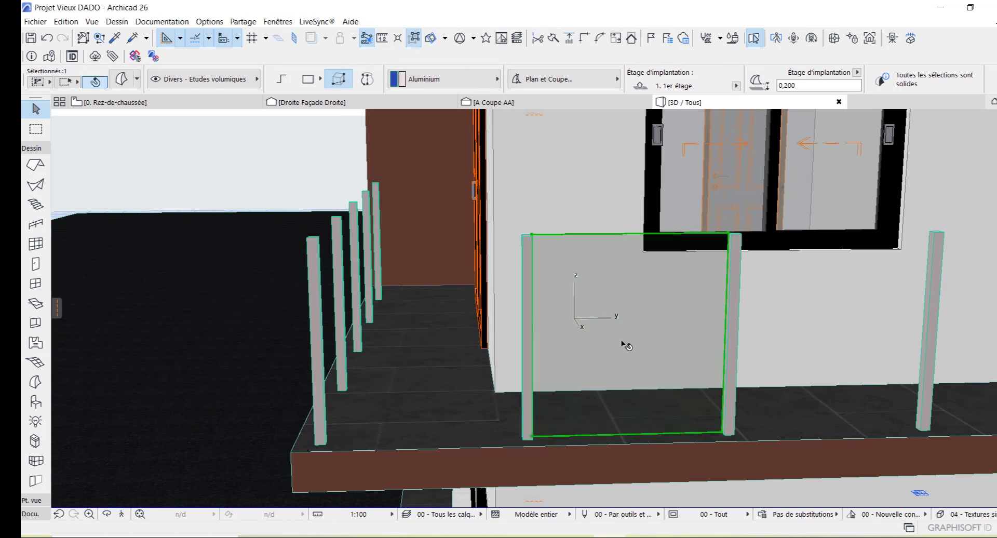
Change the panel's surface override to Transp - Verre satiné
{"action": "scroll", "coordinate": [628, 339], "scroll_direction": "up", "scroll_amount": 2}
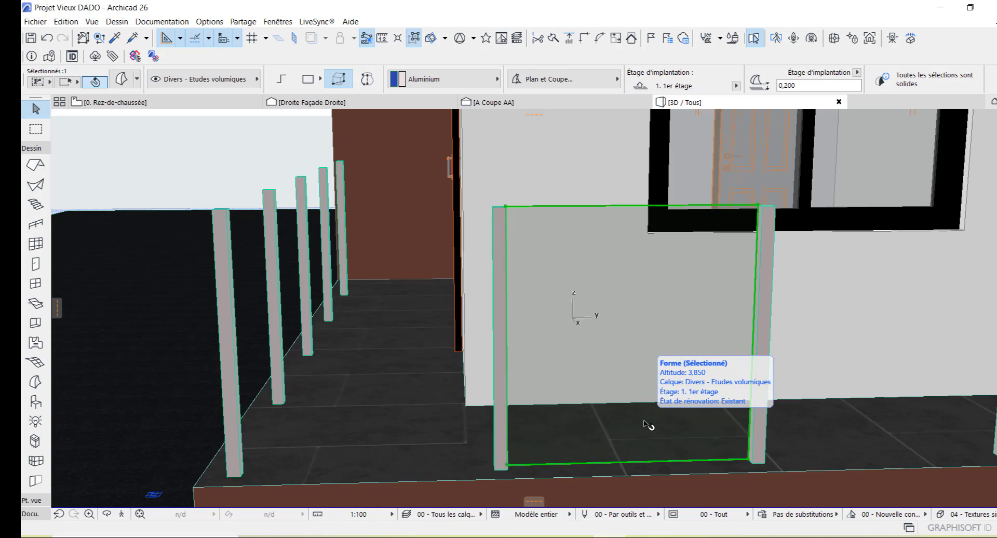
{"action": "left_click", "coordinate": [123, 79]}
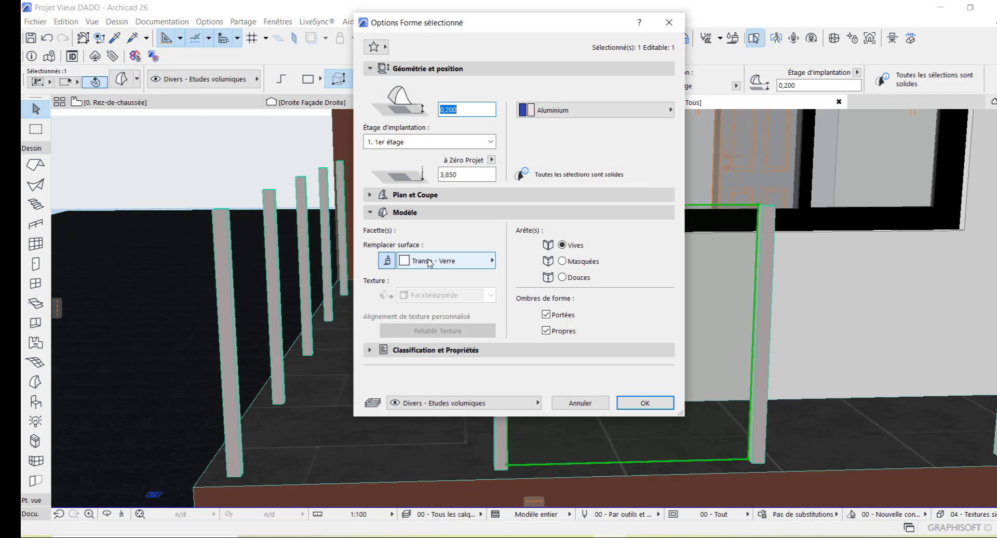
{"action": "left_click", "coordinate": [441, 262]}
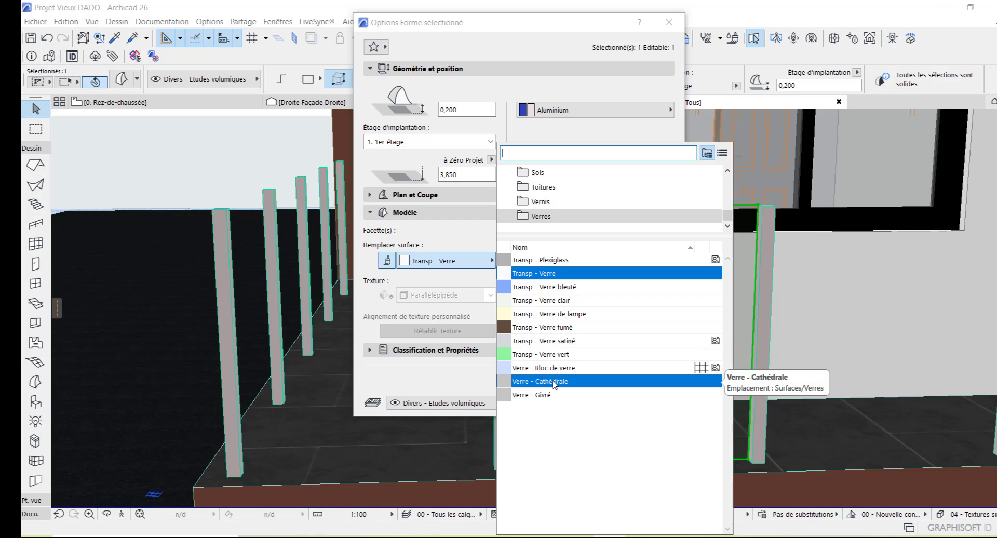
{"action": "left_click", "coordinate": [555, 341]}
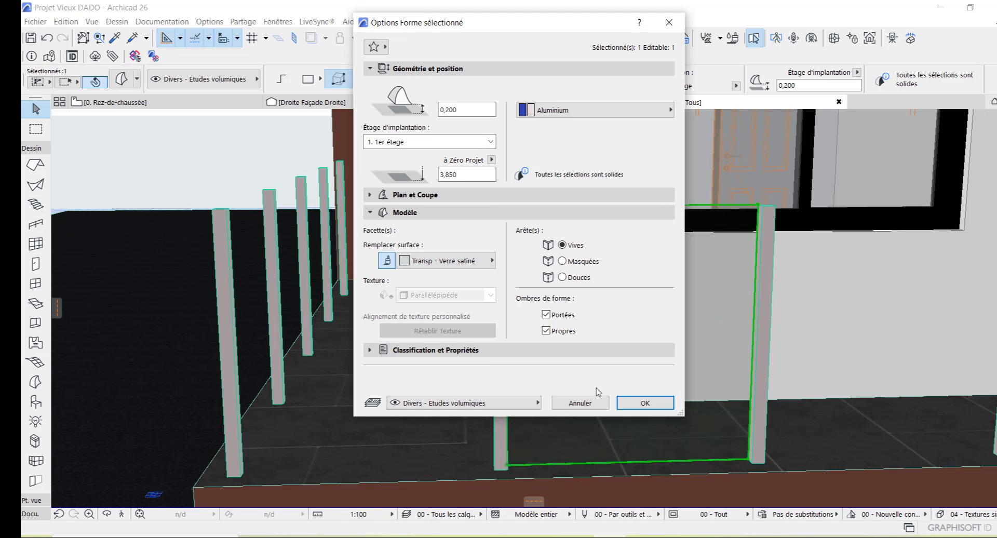
{"action": "left_click", "coordinate": [623, 403]}
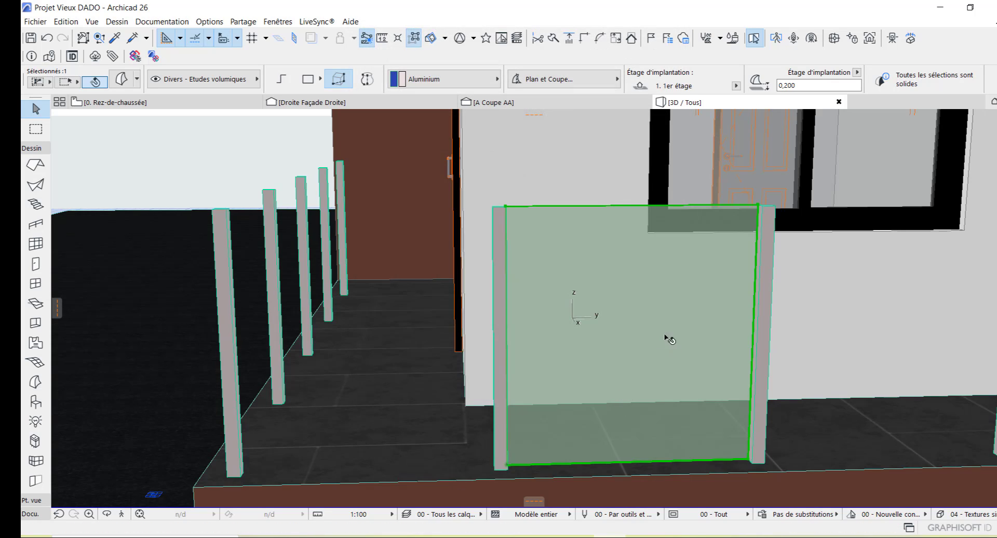
Set the side-edge panel's surface override to the bluish glass Transp - Verre bleuté
{"action": "scroll", "coordinate": [635, 343], "scroll_direction": "up", "scroll_amount": 1}
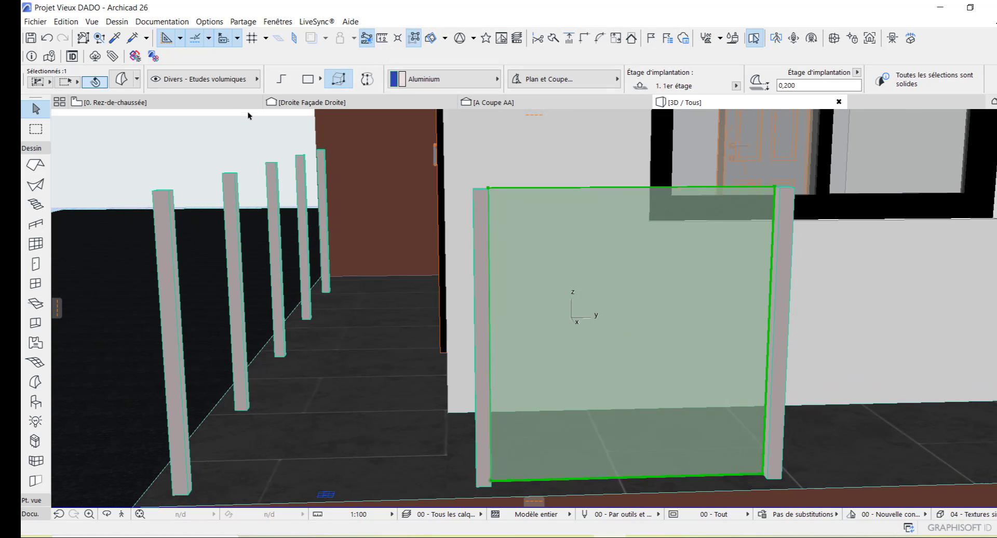
{"action": "left_click", "coordinate": [125, 80]}
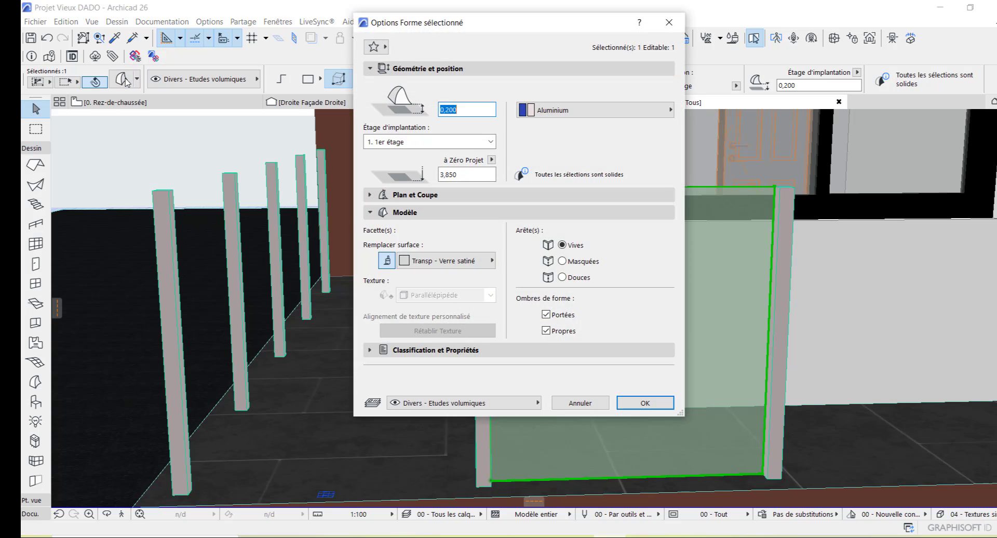
{"action": "left_click", "coordinate": [462, 261]}
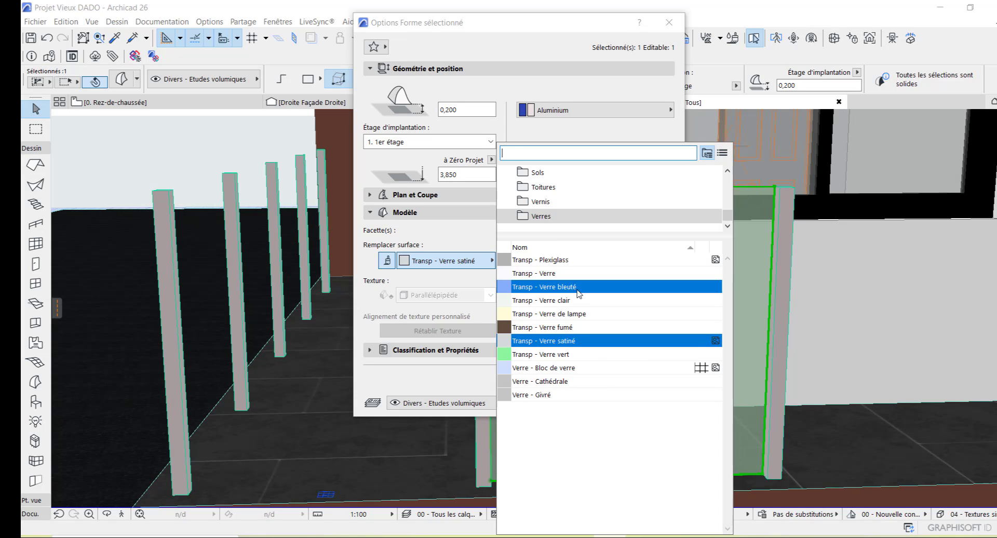
{"action": "left_click", "coordinate": [577, 286]}
{"action": "left_click", "coordinate": [632, 401]}
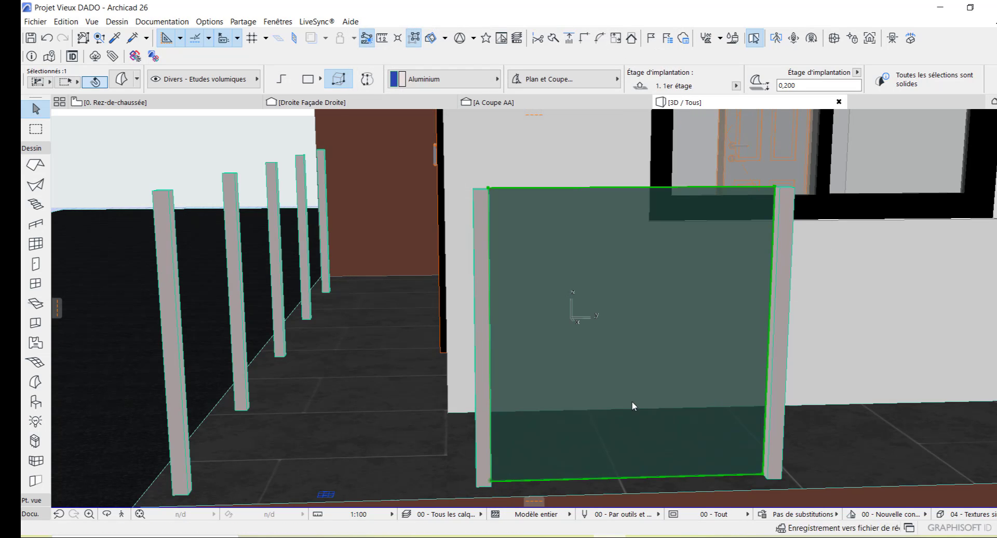
Review the glass panel between its posts and check its surface setting in the Morph options
{"action": "scroll", "coordinate": [668, 345], "scroll_direction": "down", "scroll_amount": 5}
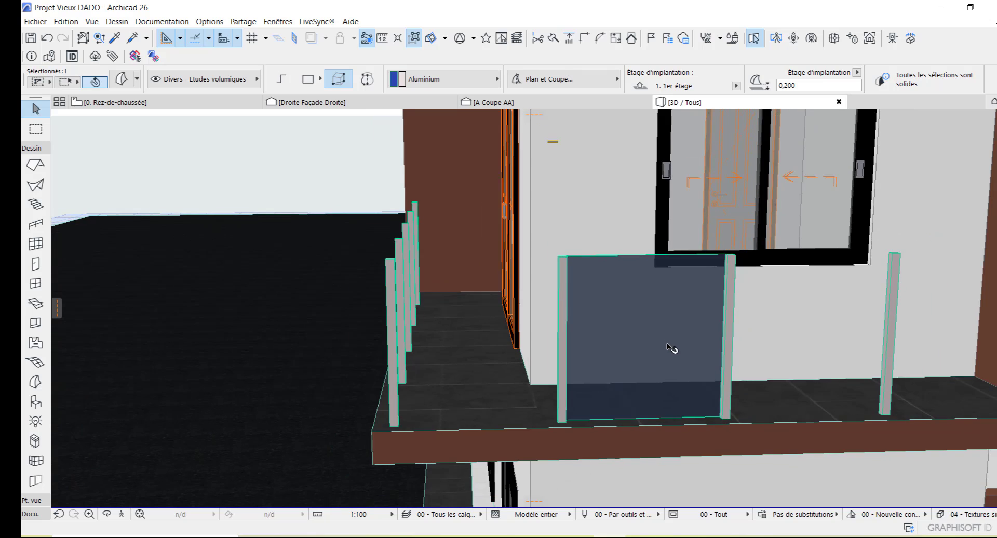
{"action": "scroll", "coordinate": [685, 369], "scroll_direction": "up", "scroll_amount": 5}
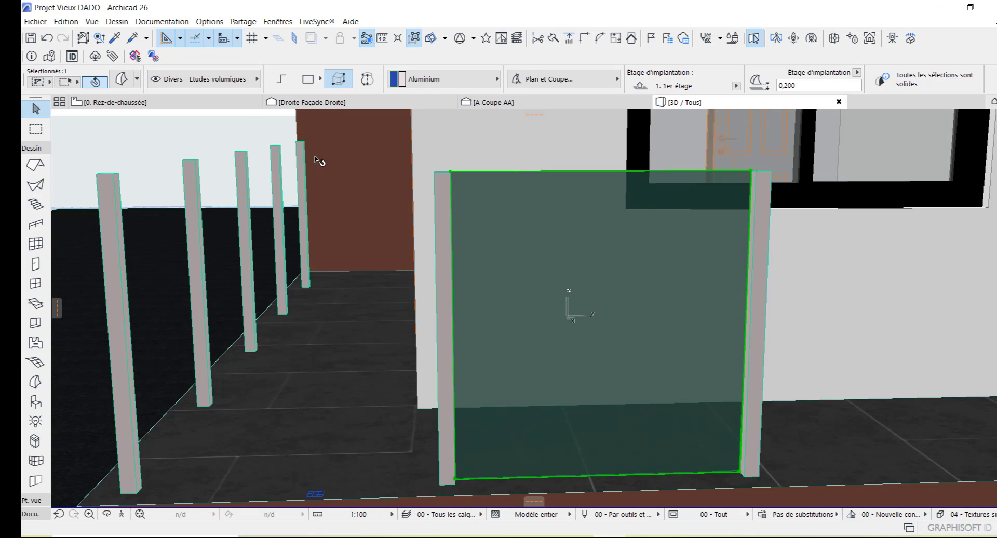
{"action": "left_click", "coordinate": [124, 78]}
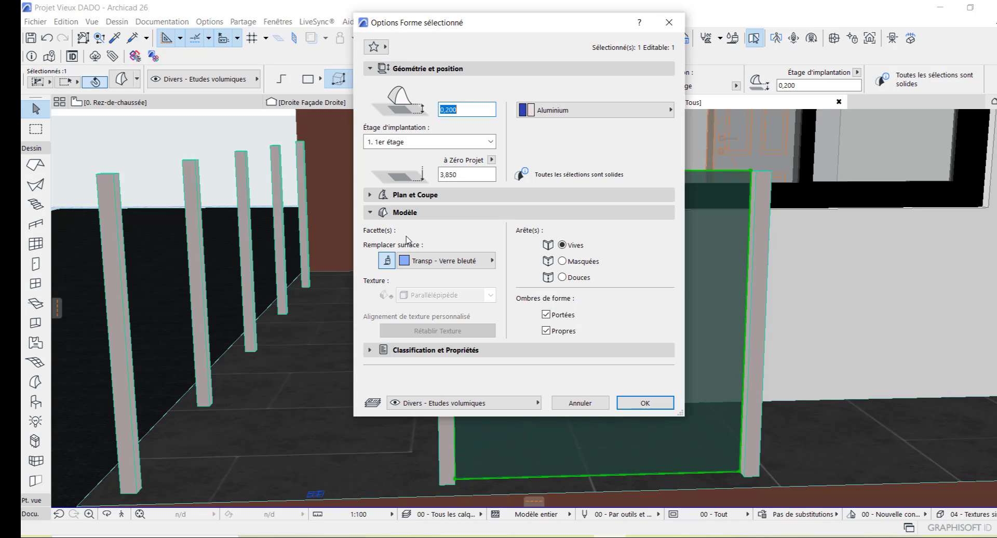
{"action": "left_click", "coordinate": [628, 404]}
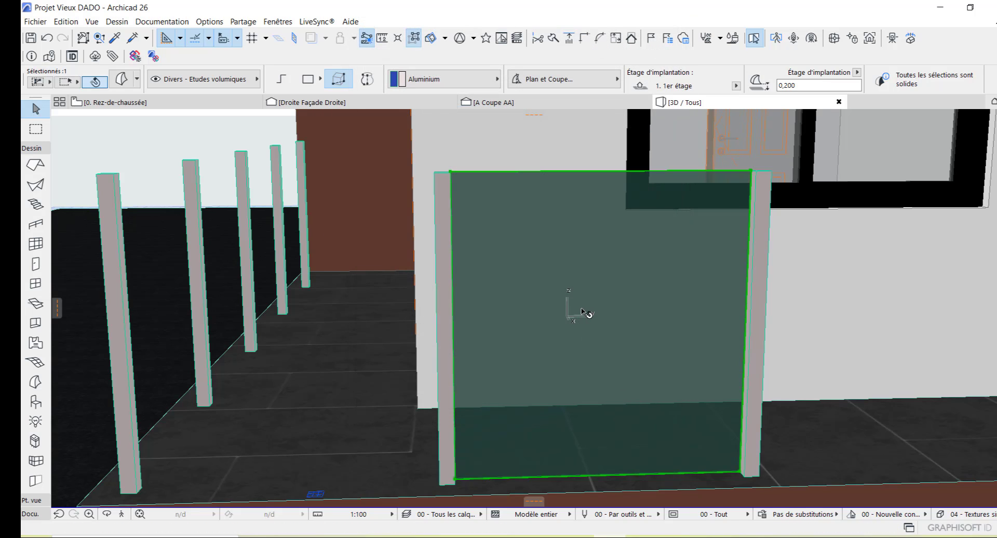
Examine the glass panel from the front and from above, ending close to its top edge where it meets the post
{"action": "middle_click_drag", "start_coordinate": [586, 311], "coordinate": [593, 327], "text": "shift"}
{"action": "scroll", "coordinate": [626, 347], "scroll_direction": "down", "scroll_amount": 1}
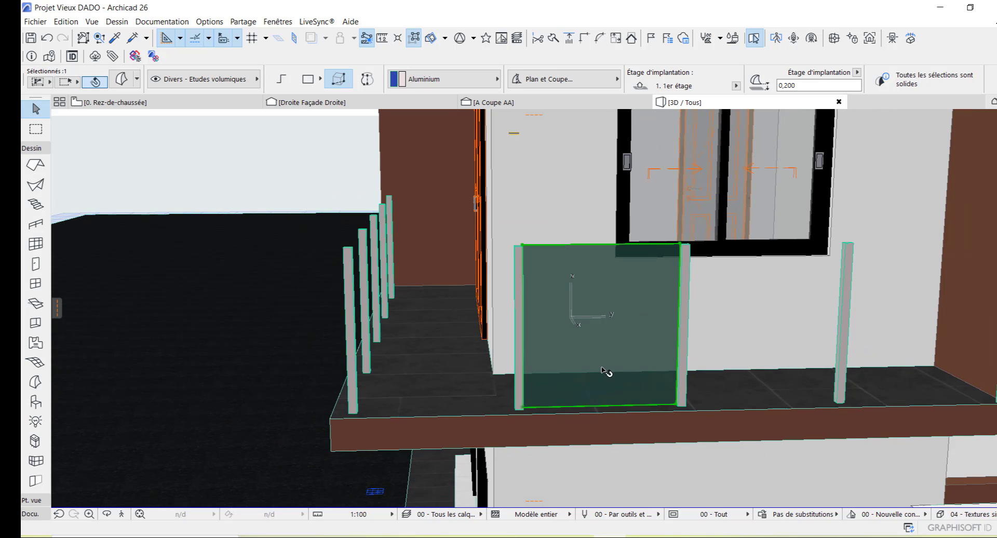
{"action": "scroll", "coordinate": [671, 246], "scroll_direction": "up", "scroll_amount": 2}
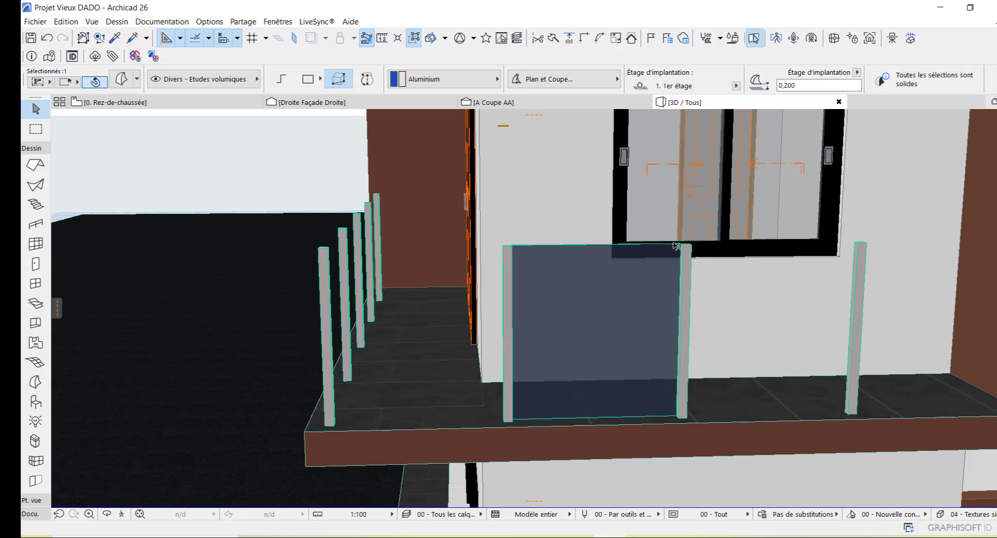
{"action": "scroll", "coordinate": [604, 400], "scroll_direction": "down", "scroll_amount": 2}
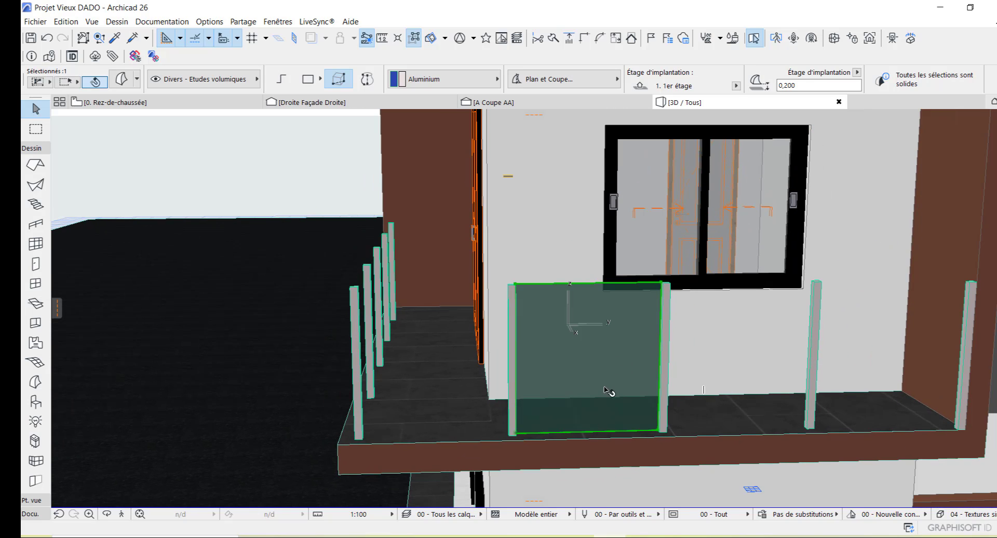
{"action": "scroll", "coordinate": [671, 289], "scroll_direction": "up", "scroll_amount": 4}
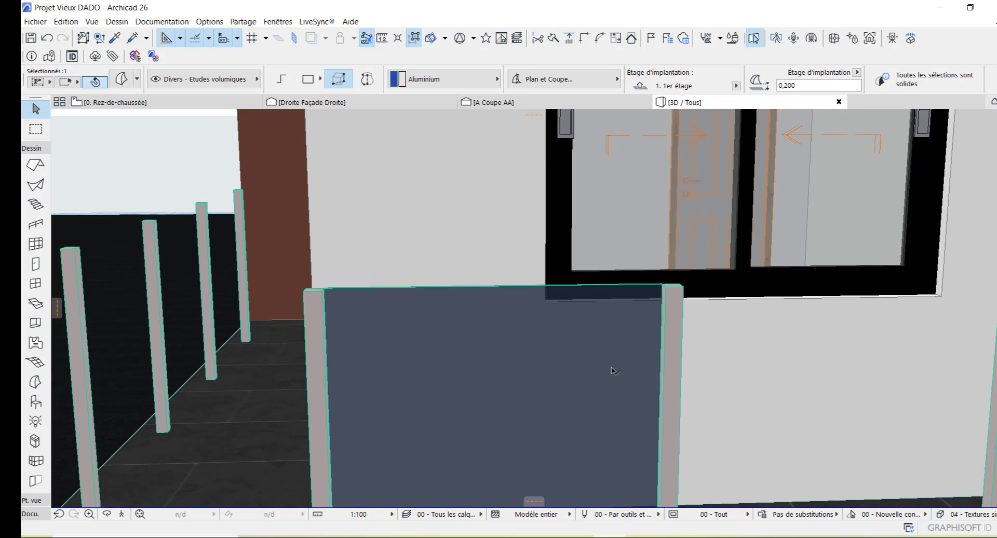
{"action": "scroll", "coordinate": [612, 367], "scroll_direction": "down", "scroll_amount": 2}
{"action": "left_click", "coordinate": [106, 514]}
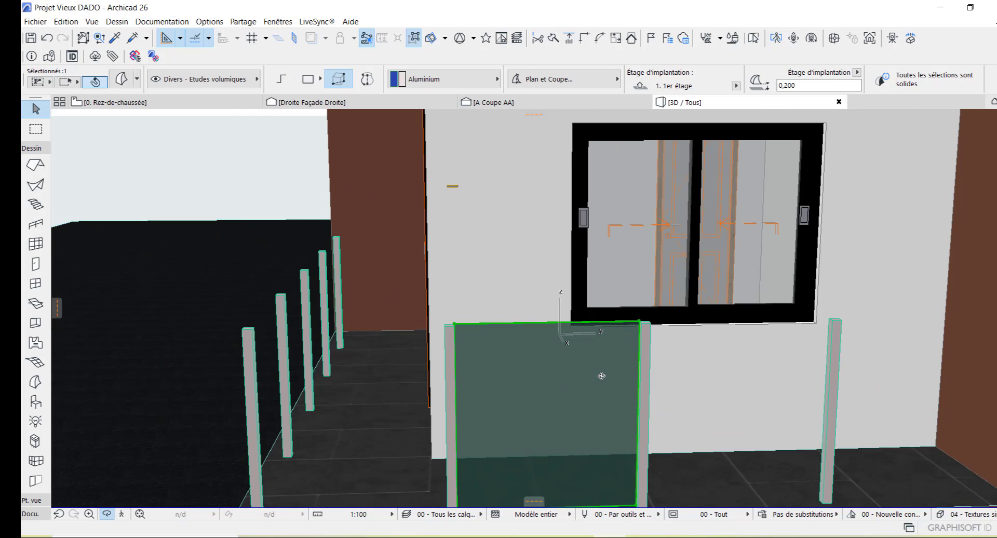
{"action": "left_click_drag", "start_coordinate": [602, 367], "coordinate": [636, 383]}
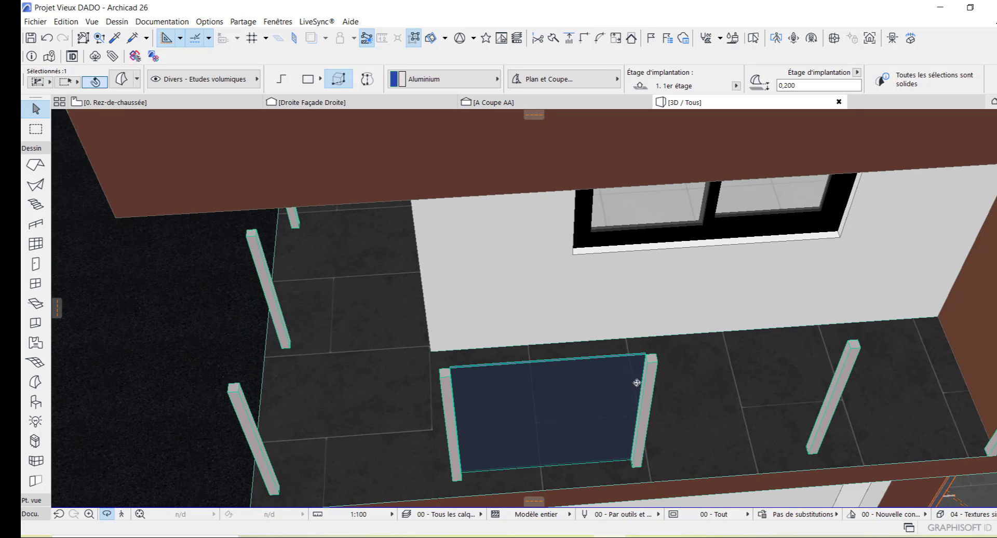
{"action": "scroll", "coordinate": [654, 345], "scroll_direction": "up", "scroll_amount": 5}
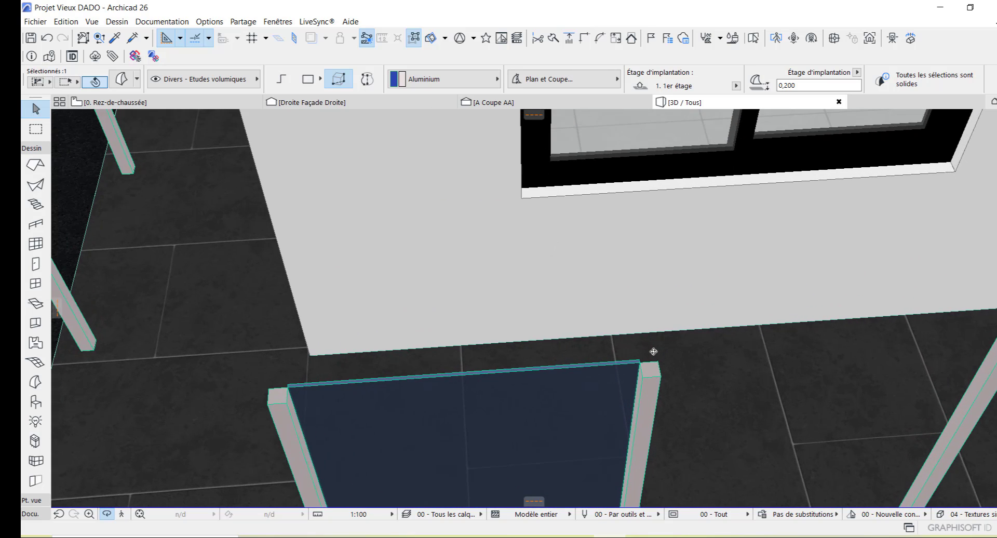
{"action": "scroll", "coordinate": [652, 352], "scroll_direction": "up", "scroll_amount": 2}
{"action": "left_click_drag", "start_coordinate": [641, 399], "coordinate": [743, 397]}
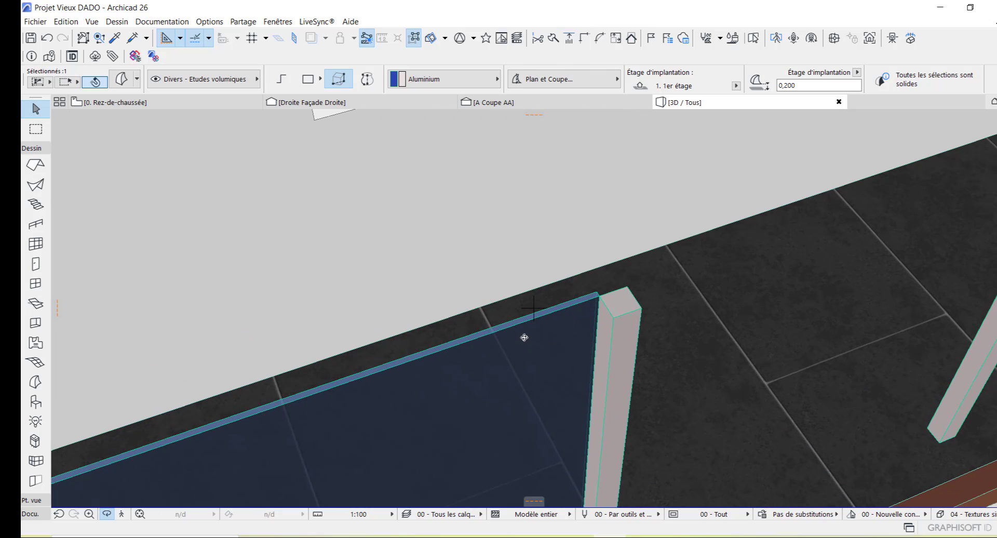
{"action": "key", "text": "Escape"}
{"action": "left_click", "coordinate": [551, 349]}
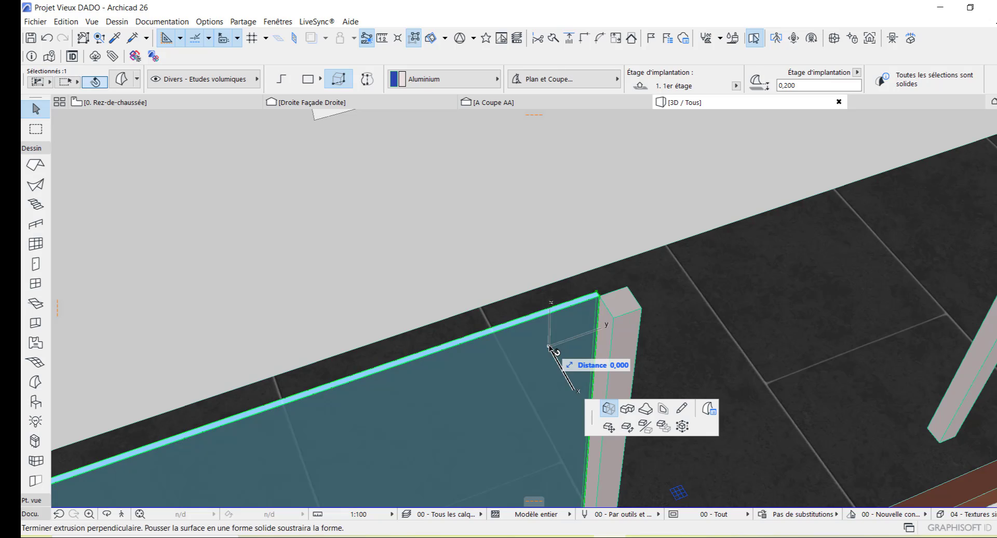
{"action": "key", "text": "Escape"}
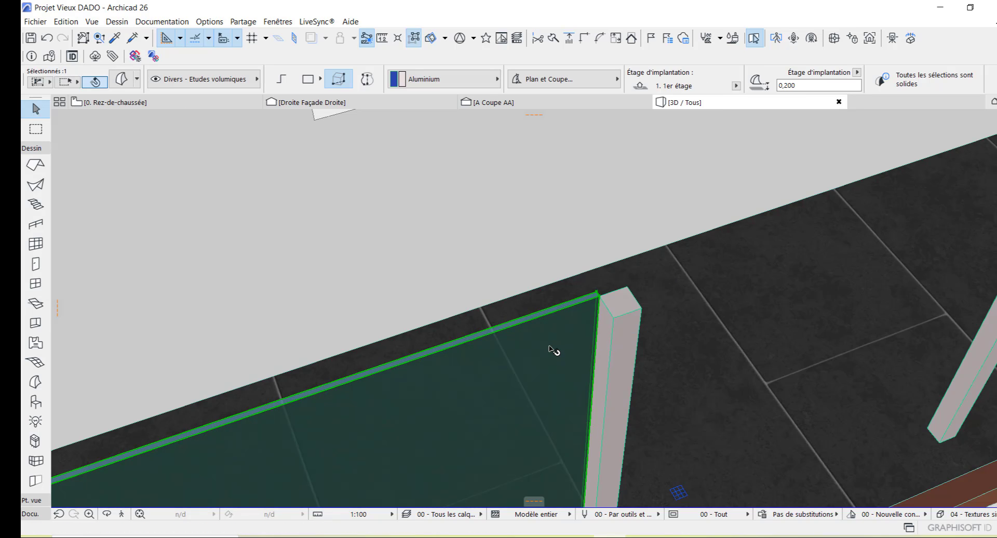
{"action": "left_click", "coordinate": [551, 350]}
{"action": "key", "text": "Escape"}
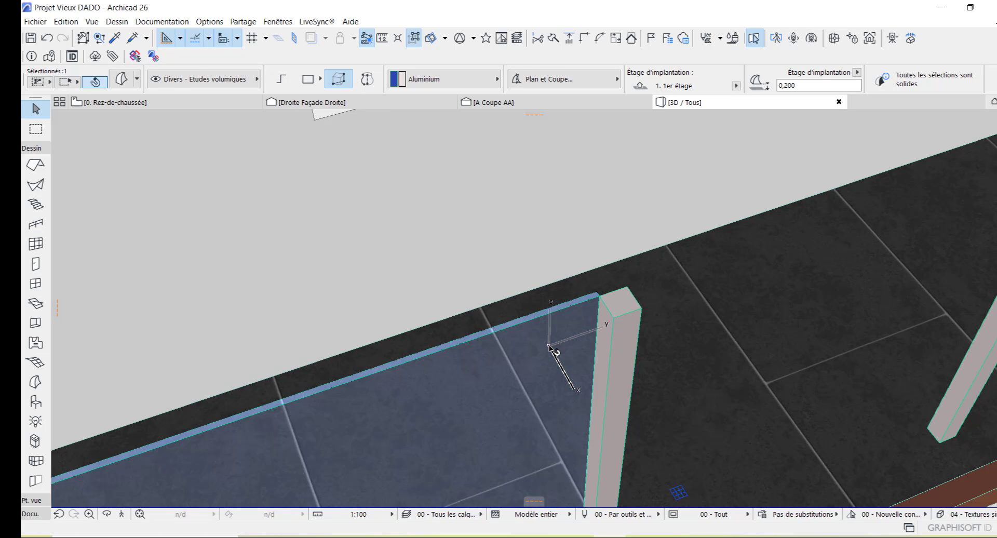
{"action": "key", "text": "Escape"}
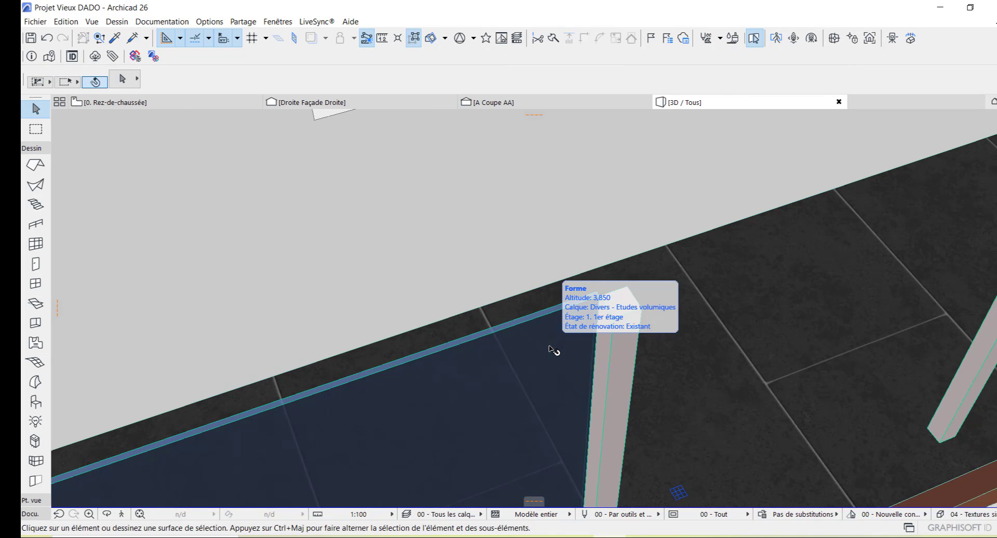
Move the glass panel by 0.025 from its top corner so it sits at mid-width of the posts
{"action": "right_click", "coordinate": [552, 349]}
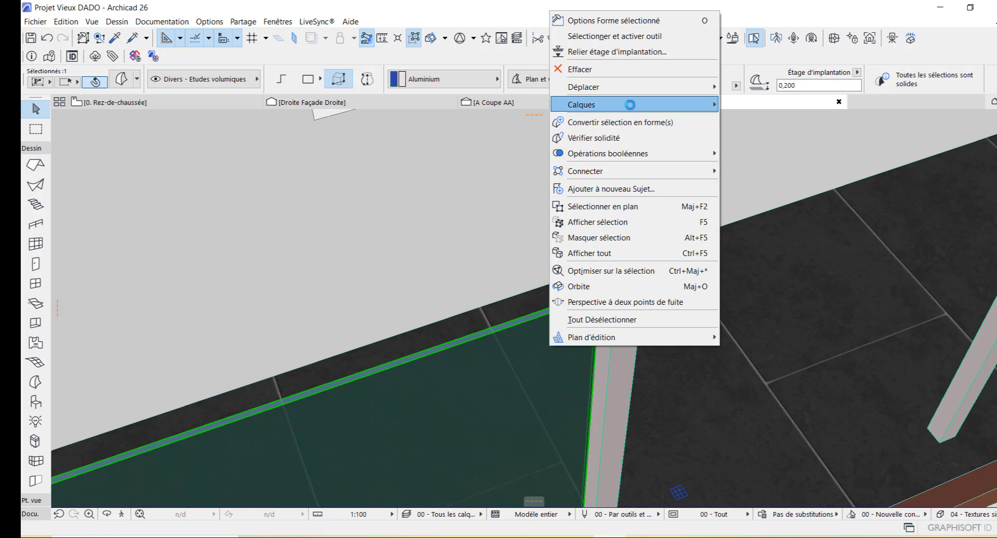
{"action": "mouse_move", "coordinate": [637, 87]}
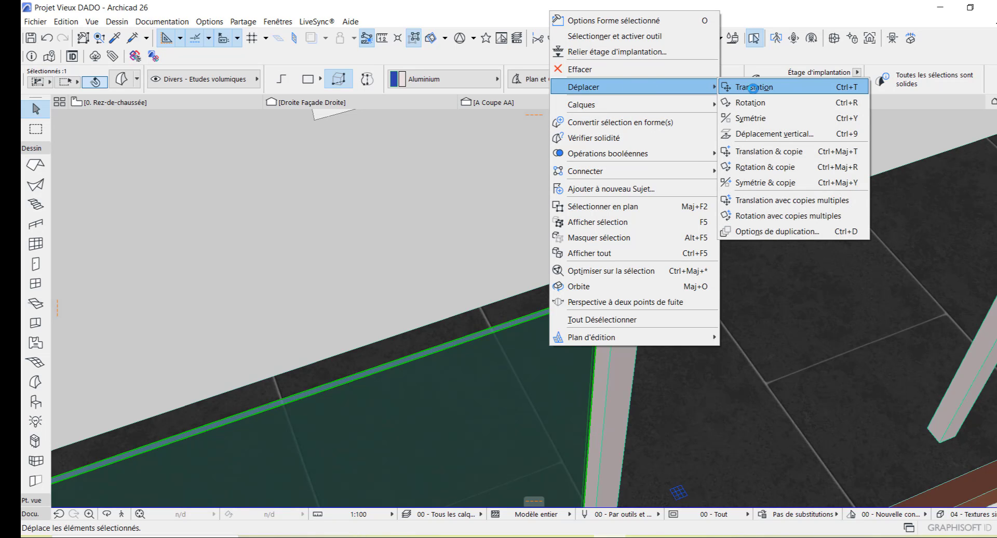
{"action": "left_click", "coordinate": [753, 87]}
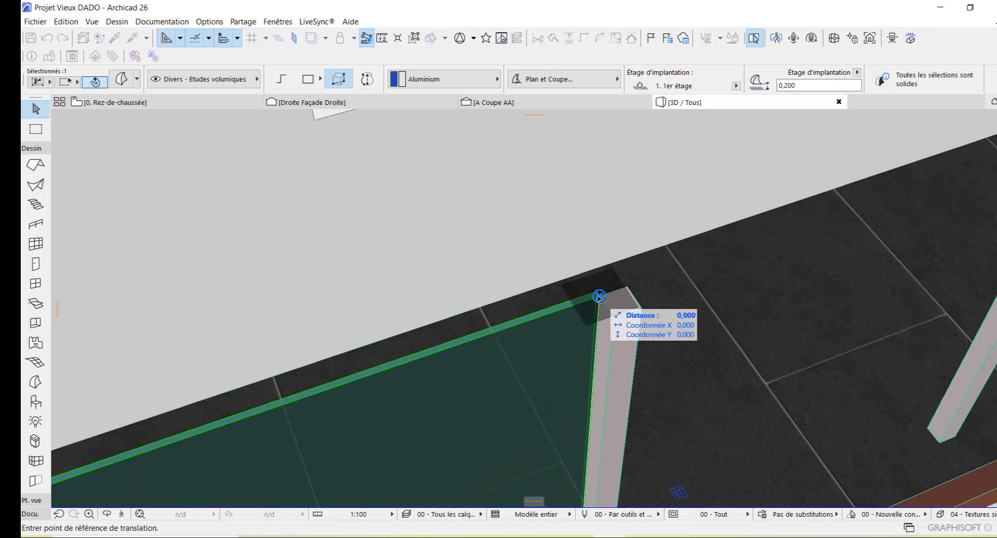
{"action": "left_click", "coordinate": [598, 296]}
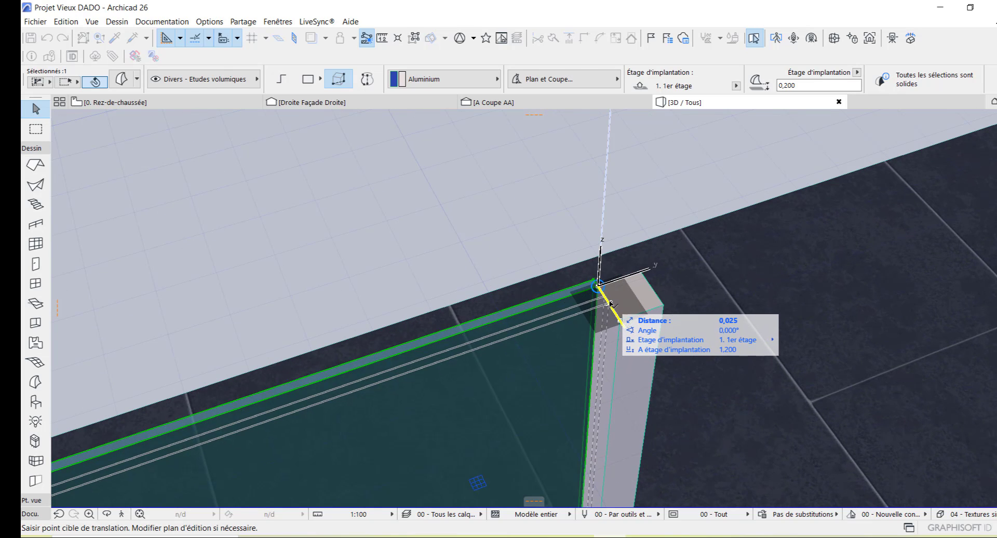
{"action": "left_click", "coordinate": [610, 304]}
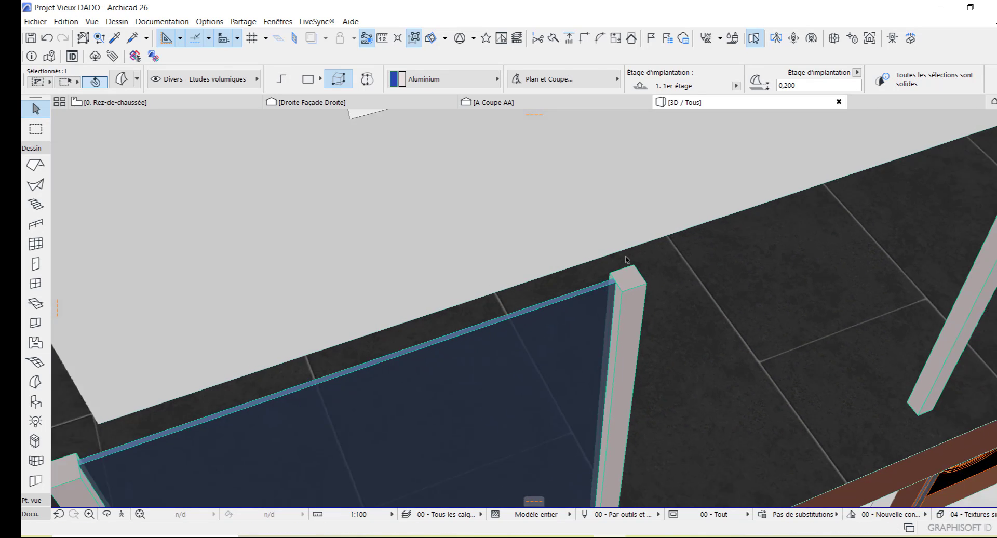
{"action": "scroll", "coordinate": [626, 259], "scroll_direction": "down", "scroll_amount": 3}
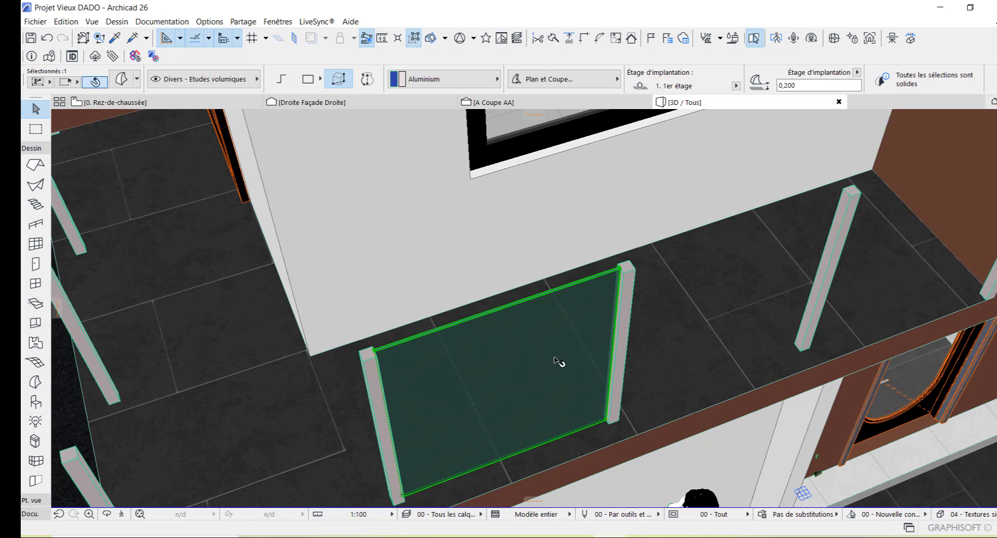
{"action": "scroll", "coordinate": [558, 362], "scroll_direction": "down", "scroll_amount": 2}
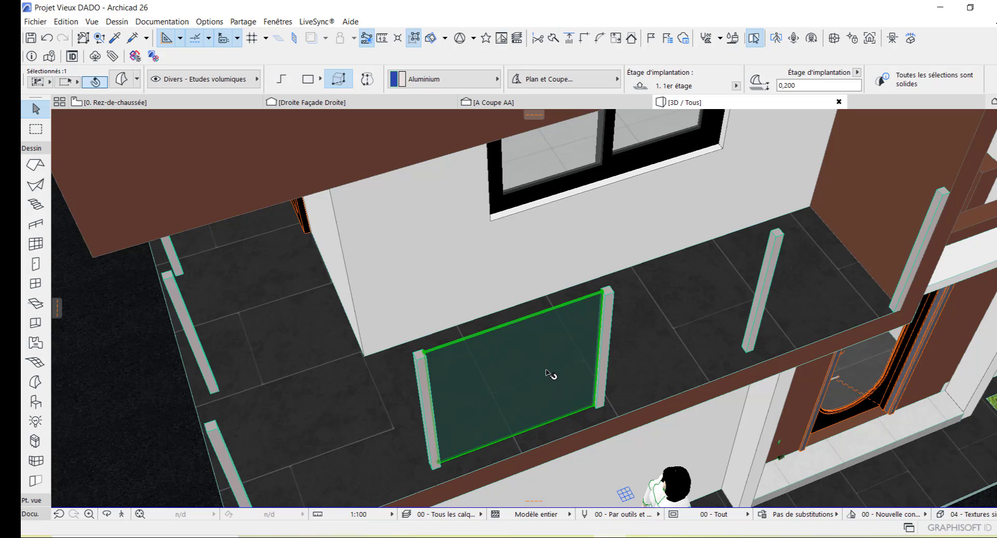
Start a translation with multiple copies from the panel's top corner and place a copy in the adjacent bay toward the brown wall
{"action": "right_click", "coordinate": [503, 380]}
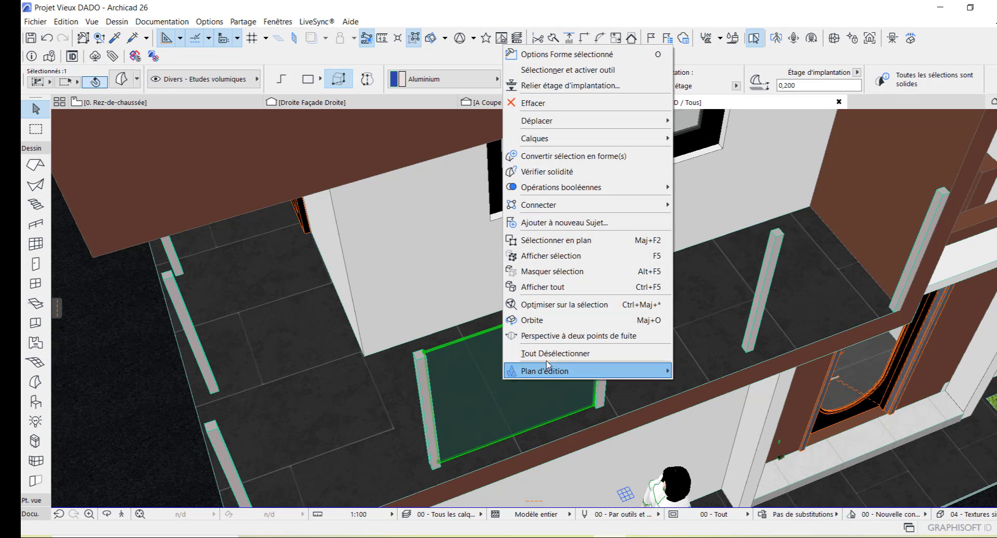
{"action": "mouse_move", "coordinate": [558, 125]}
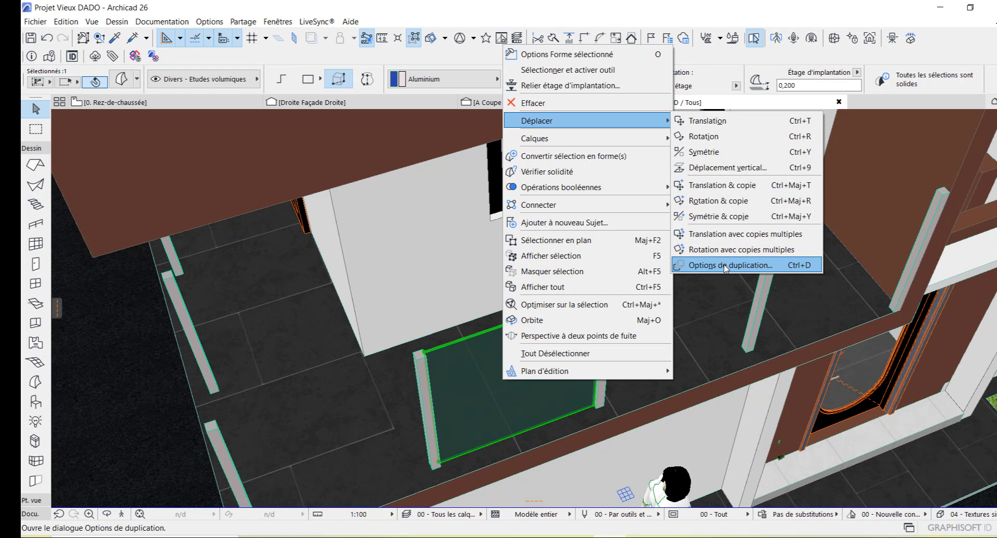
{"action": "left_click", "coordinate": [729, 234]}
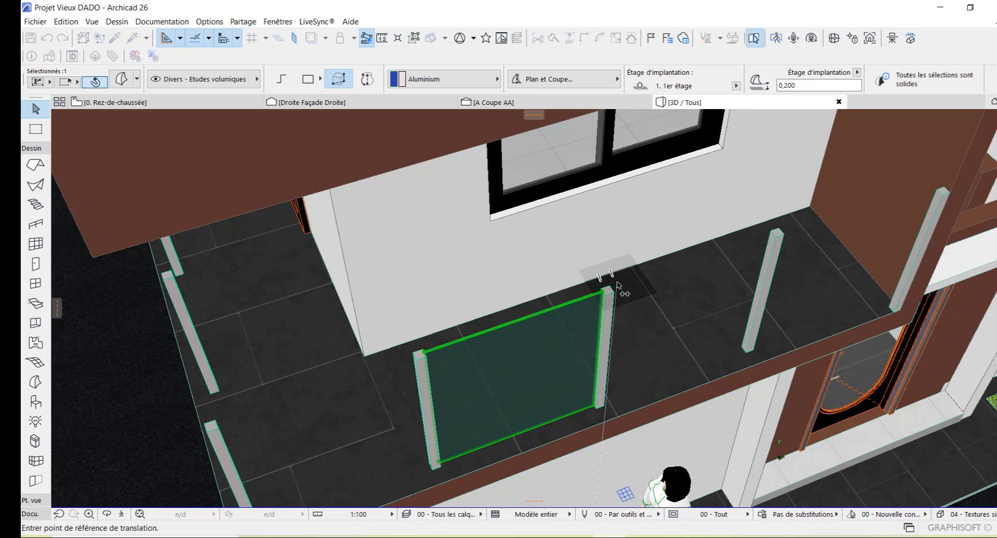
{"action": "scroll", "coordinate": [616, 282], "scroll_direction": "up", "scroll_amount": 3}
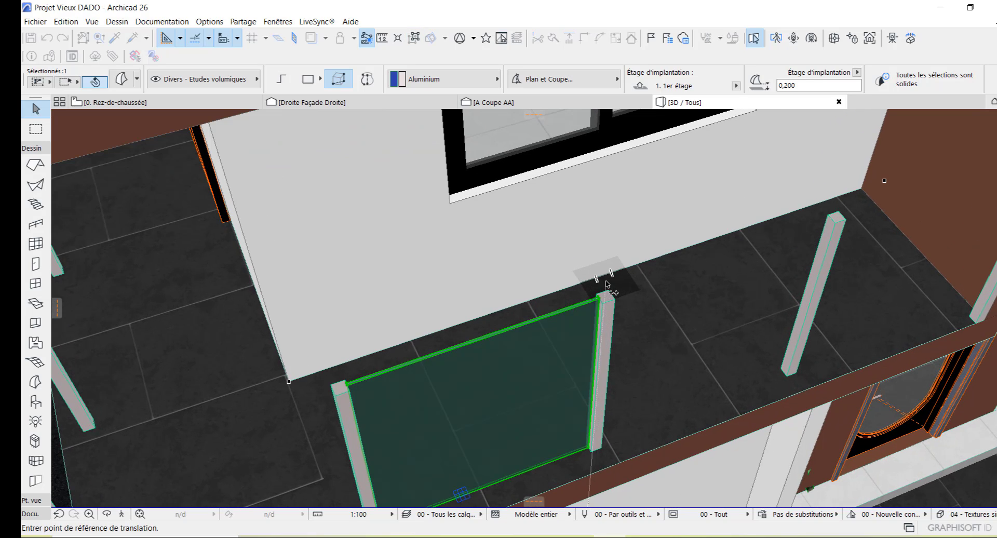
{"action": "scroll", "coordinate": [612, 280], "scroll_direction": "up", "scroll_amount": 3}
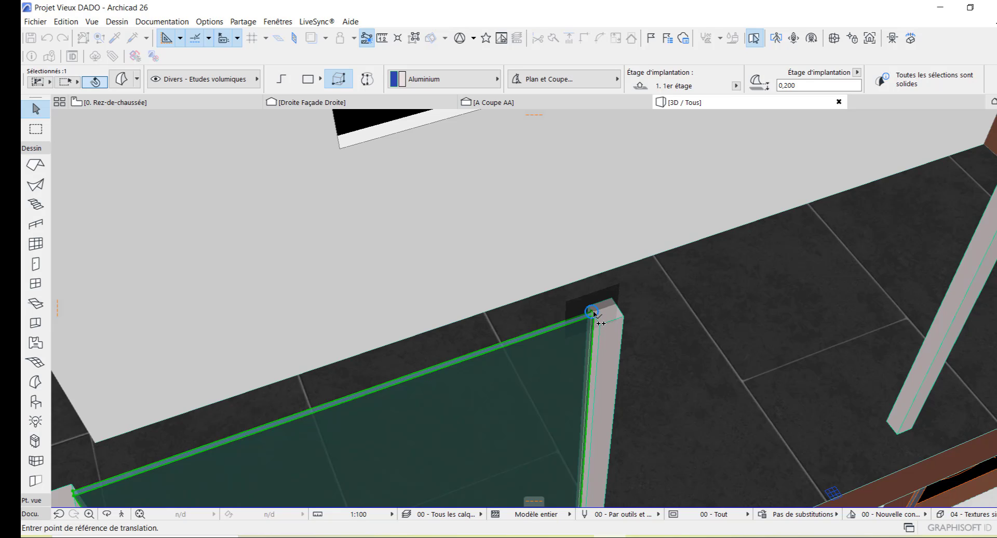
{"action": "left_click", "coordinate": [592, 312]}
{"action": "scroll", "coordinate": [592, 317], "scroll_direction": "down", "scroll_amount": 5}
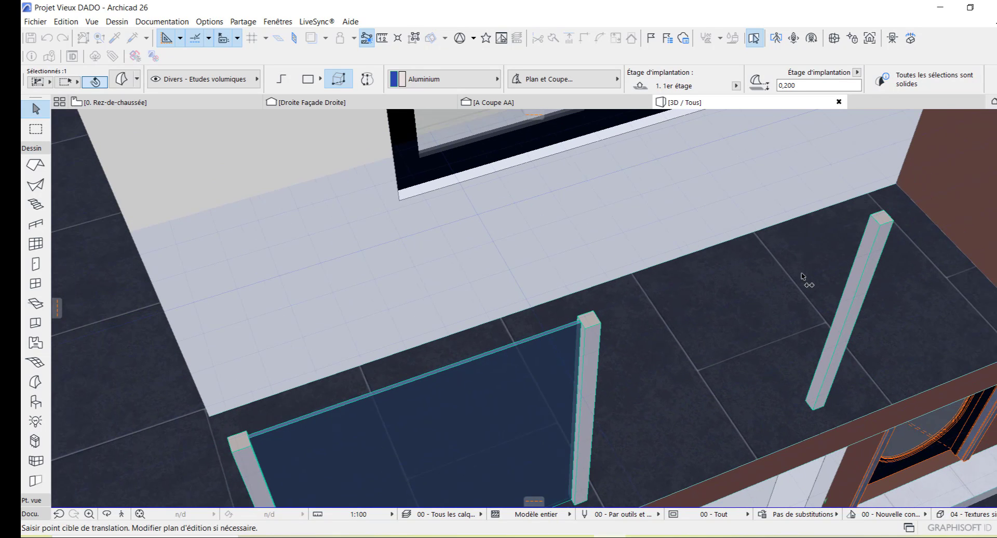
{"action": "scroll", "coordinate": [880, 226], "scroll_direction": "up", "scroll_amount": 2}
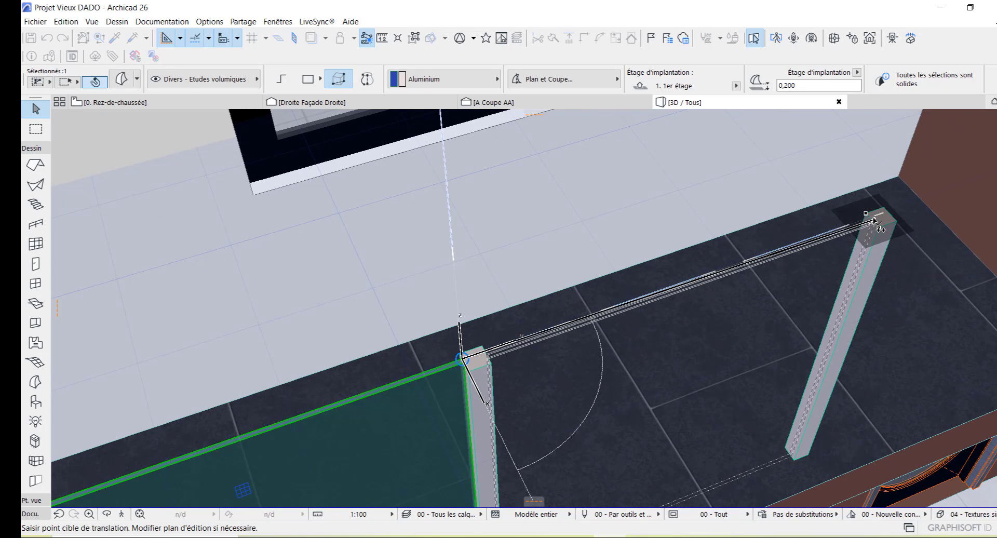
{"action": "left_click", "coordinate": [874, 220]}
{"action": "scroll", "coordinate": [678, 338], "scroll_direction": "down", "scroll_amount": 2}
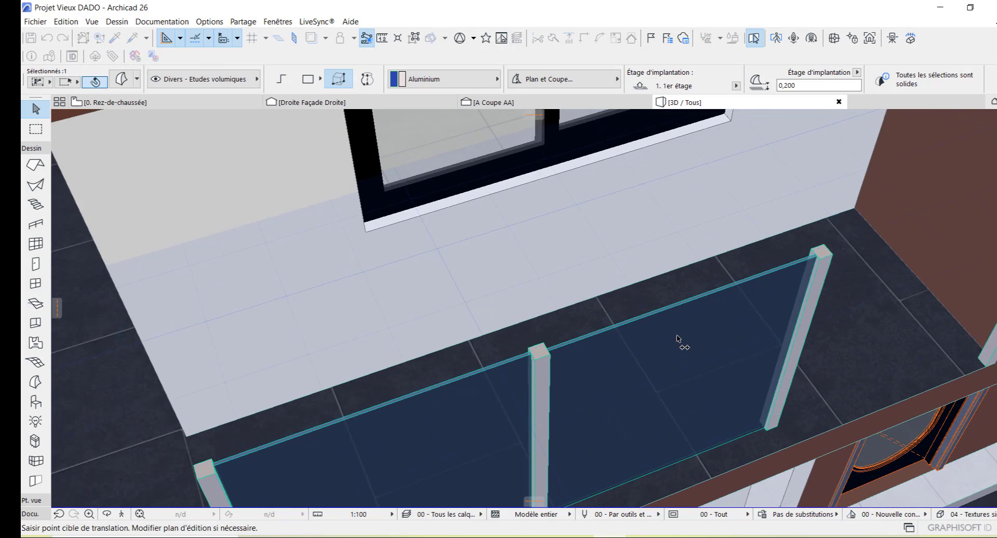
Place another copy of the glass panel against the end post beside the brown wall
{"action": "scroll", "coordinate": [678, 338], "scroll_direction": "down", "scroll_amount": 2}
{"action": "scroll", "coordinate": [927, 249], "scroll_direction": "up", "scroll_amount": 3}
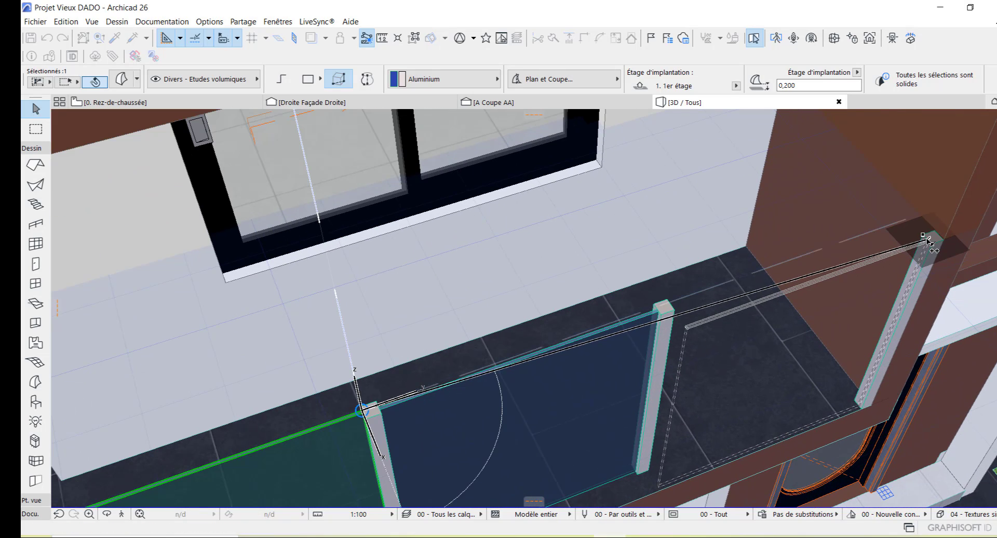
{"action": "scroll", "coordinate": [927, 244], "scroll_direction": "down", "scroll_amount": 1}
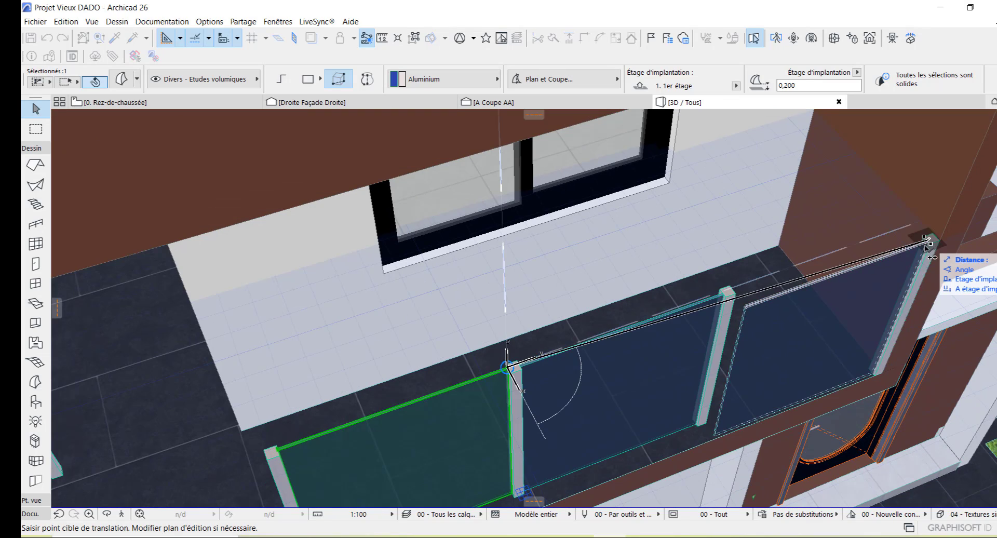
Place a copy of the glass panel in the bay toward the balcony corner and end the multiple-copy translation
{"action": "scroll", "coordinate": [818, 337], "scroll_direction": "down", "scroll_amount": 2}
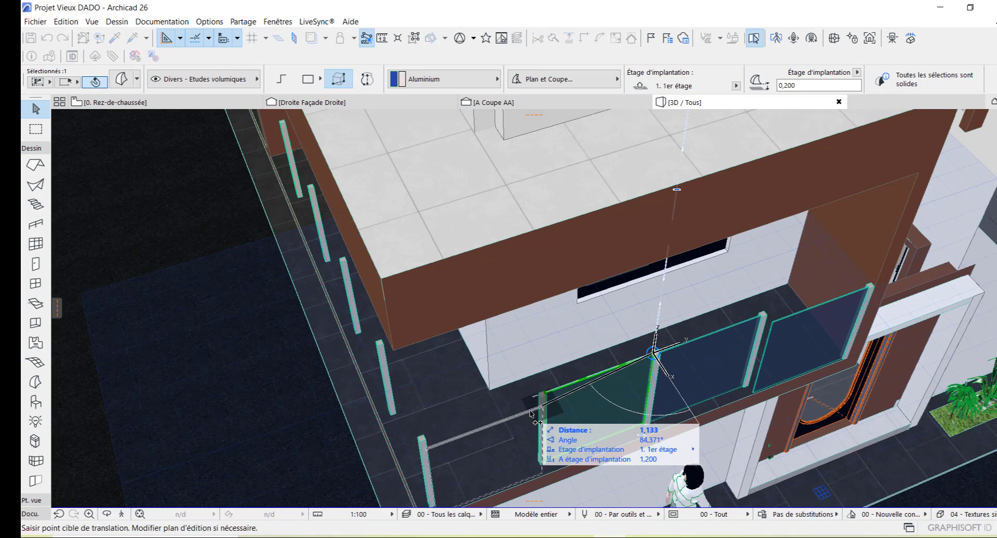
{"action": "scroll", "coordinate": [523, 403], "scroll_direction": "up", "scroll_amount": 5}
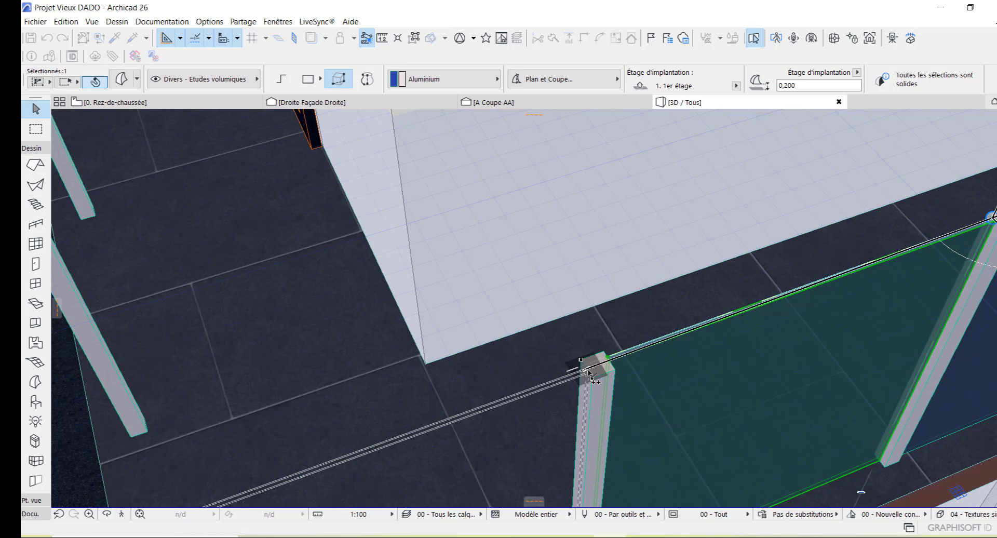
{"action": "scroll", "coordinate": [630, 345], "scroll_direction": "down", "scroll_amount": 5}
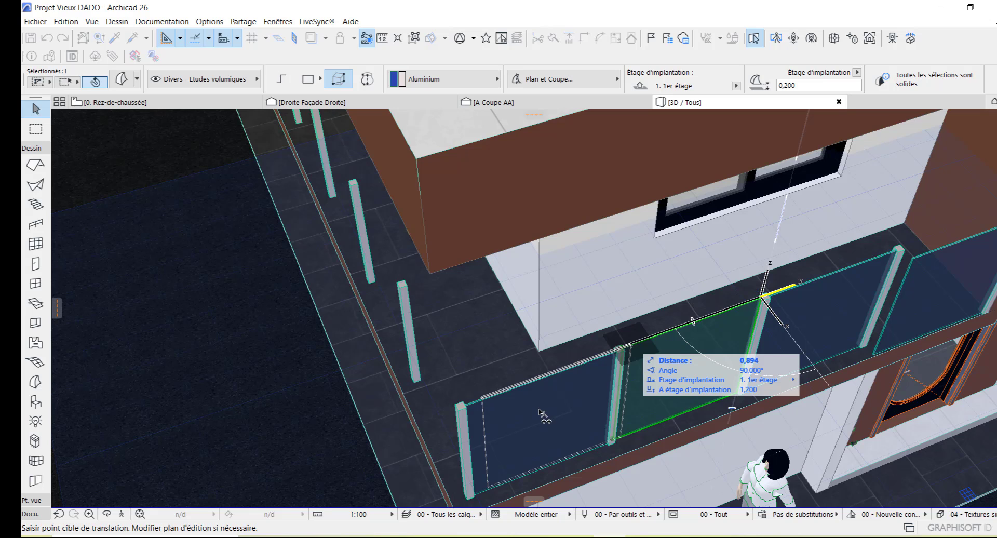
{"action": "key", "text": "Escape"}
{"action": "key", "text": "Escape"}
Examine the row of glass panels, checking how the end-bay panel meets the posts on both sides
{"action": "left_click", "coordinate": [106, 514]}
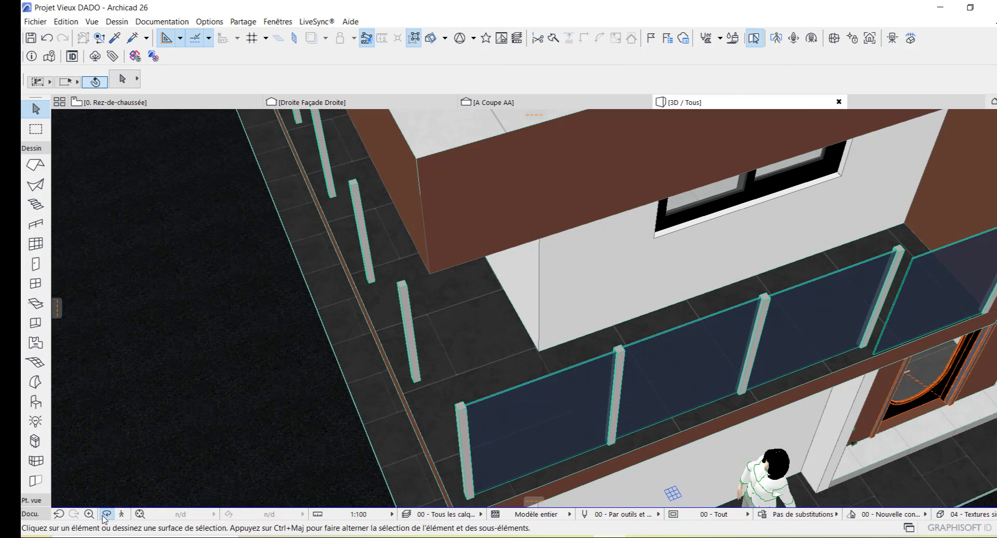
{"action": "left_click_drag", "start_coordinate": [711, 362], "coordinate": [908, 397]}
{"action": "scroll", "coordinate": [525, 312], "scroll_direction": "down", "scroll_amount": 3}
{"action": "scroll", "coordinate": [846, 393], "scroll_direction": "up", "scroll_amount": 3}
{"action": "scroll", "coordinate": [831, 396], "scroll_direction": "up", "scroll_amount": 2}
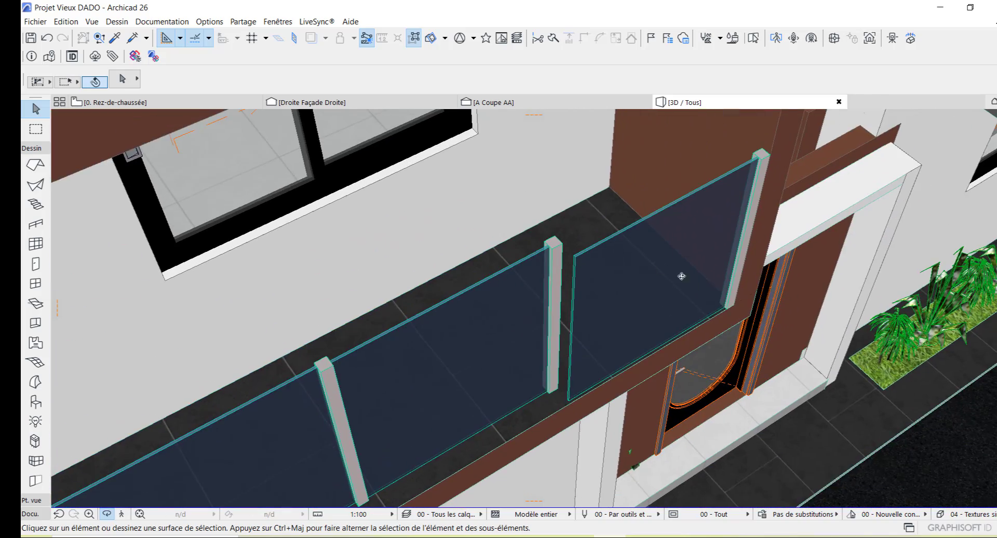
{"action": "left_click_drag", "start_coordinate": [645, 261], "coordinate": [578, 282]}
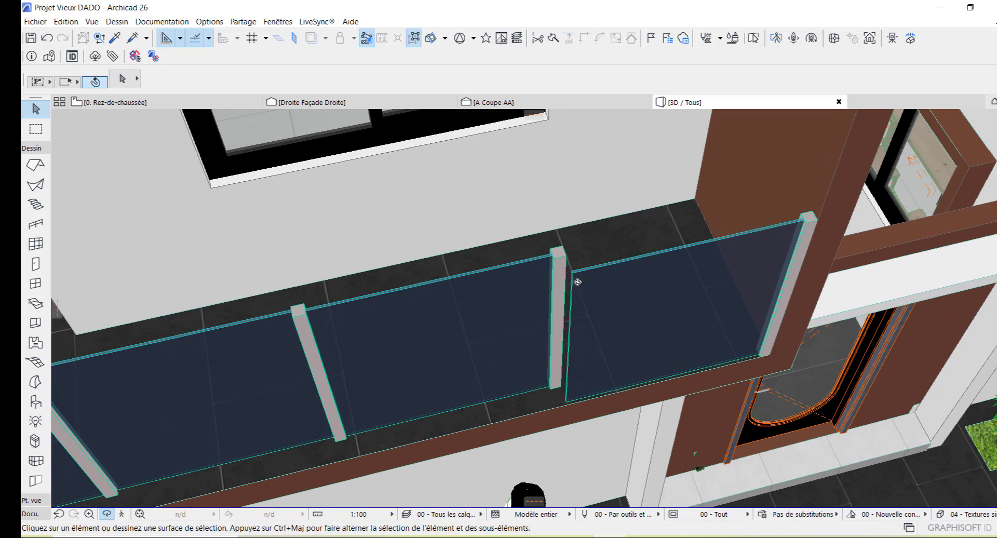
{"action": "scroll", "coordinate": [775, 229], "scroll_direction": "up", "scroll_amount": 5}
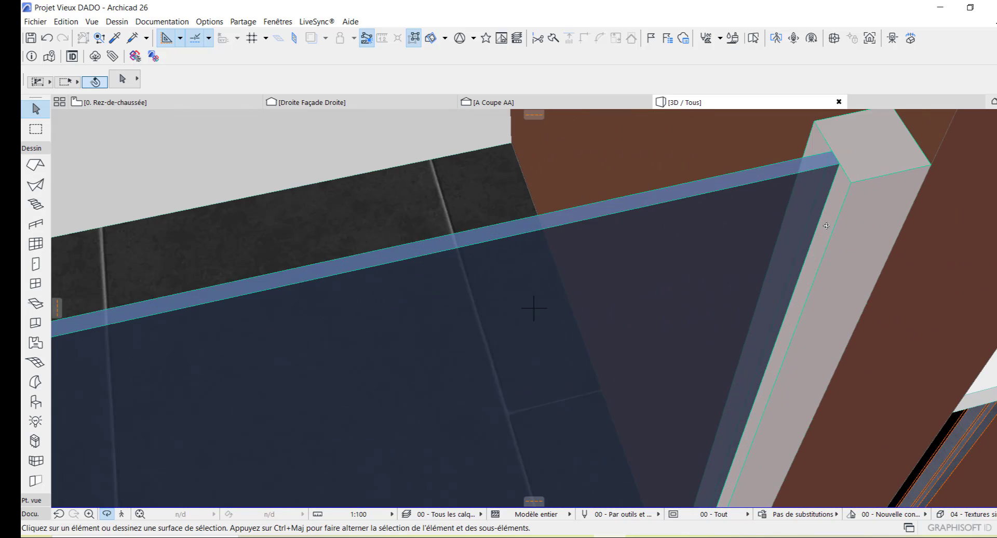
{"action": "scroll", "coordinate": [826, 226], "scroll_direction": "down", "scroll_amount": 5}
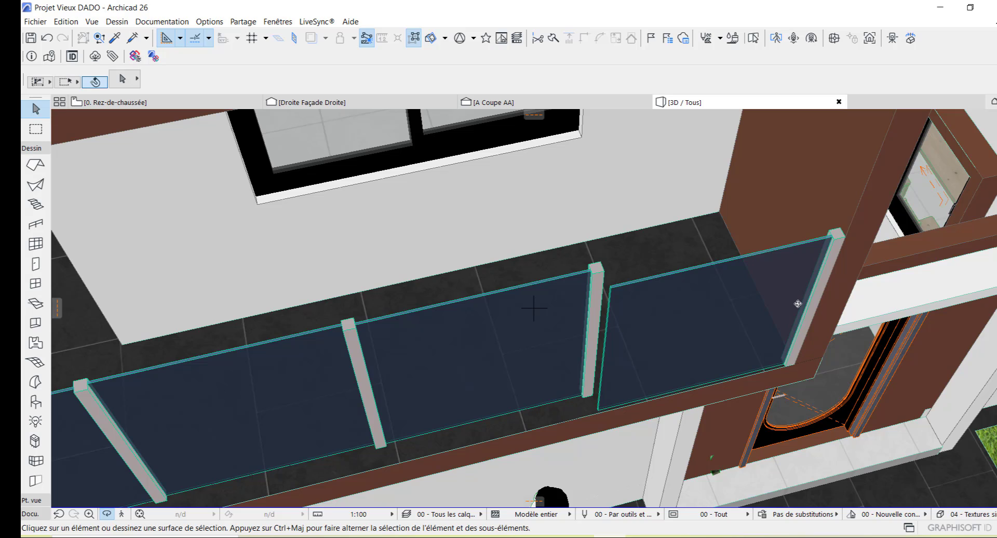
{"action": "scroll", "coordinate": [759, 265], "scroll_direction": "up", "scroll_amount": 1}
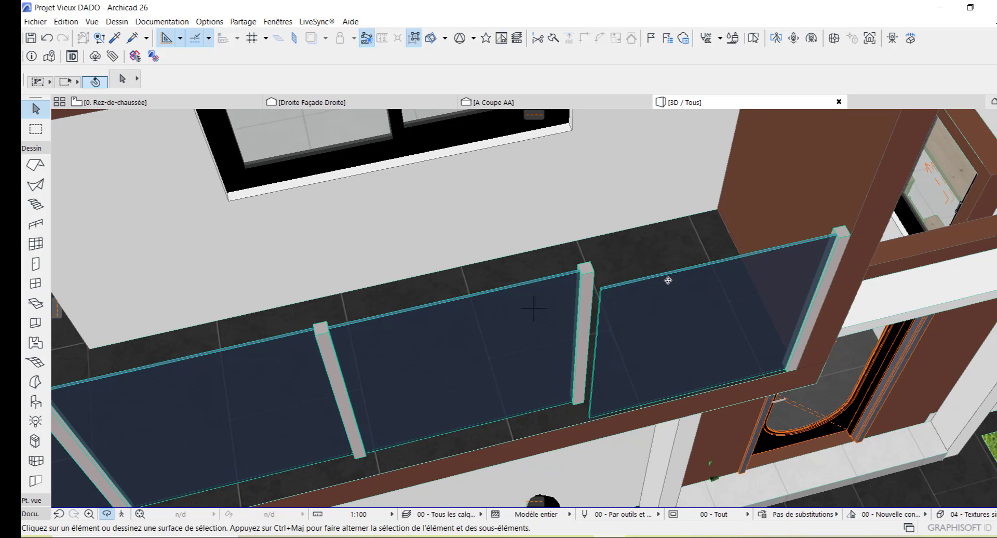
Move the end-bay glass panel by its free top corner onto the middle of the neighbouring post's facing side
{"action": "left_click", "coordinate": [668, 318]}
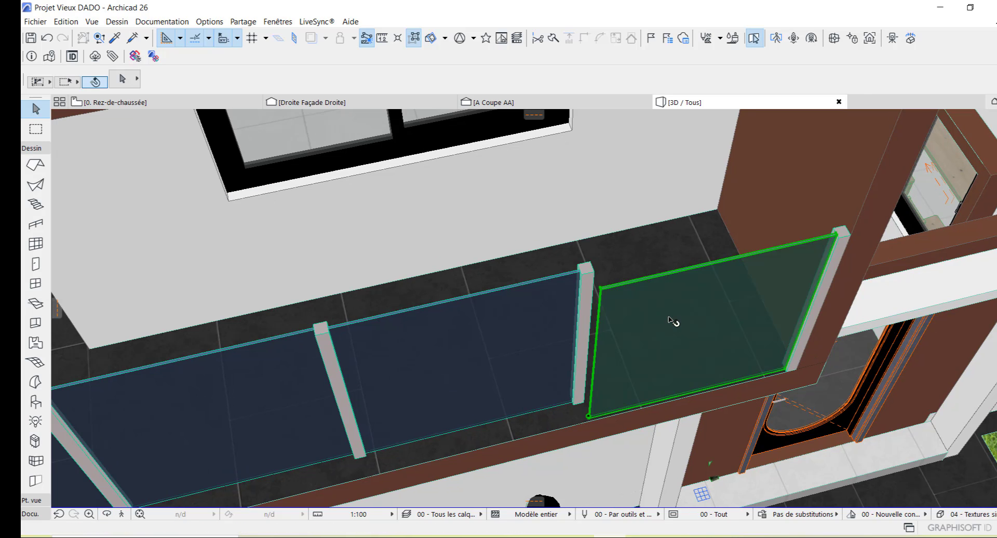
{"action": "right_click", "coordinate": [668, 317]}
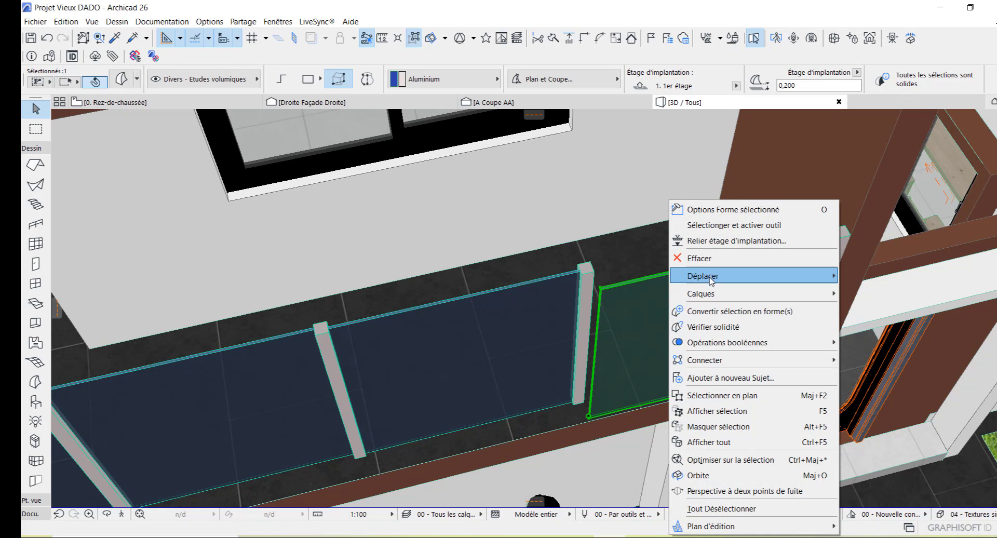
{"action": "mouse_move", "coordinate": [714, 275]}
{"action": "left_click", "coordinate": [897, 282]}
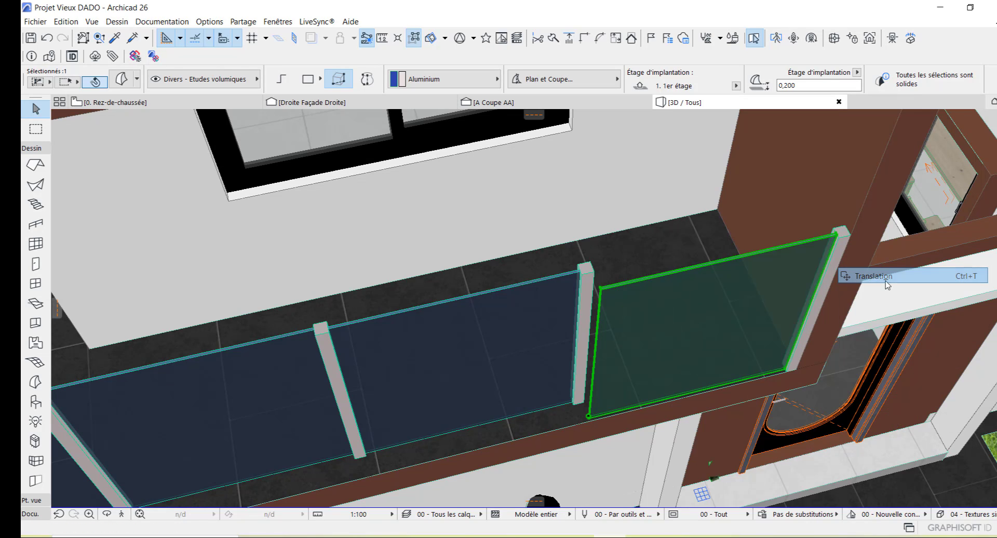
{"action": "scroll", "coordinate": [615, 257], "scroll_direction": "up", "scroll_amount": 6}
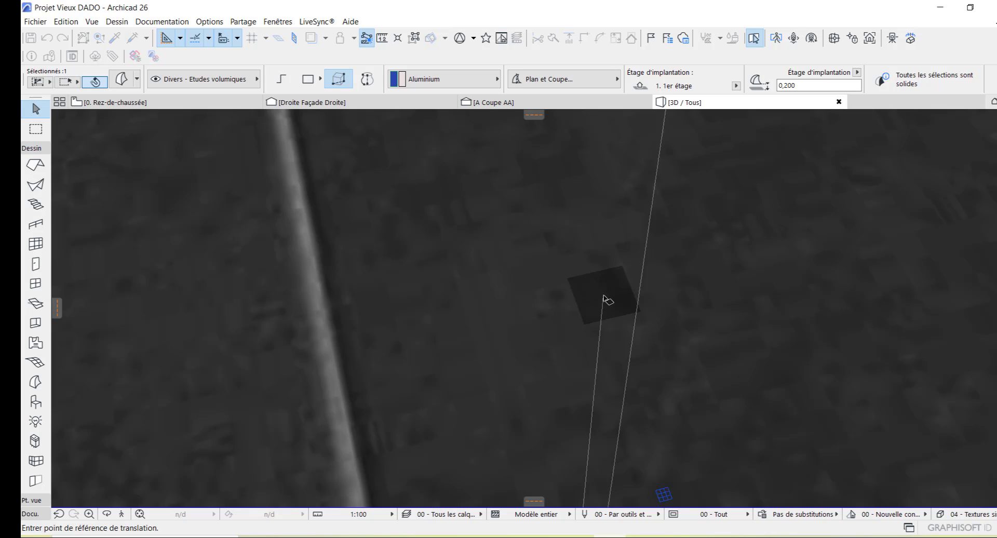
{"action": "scroll", "coordinate": [608, 304], "scroll_direction": "down", "scroll_amount": 5}
{"action": "scroll", "coordinate": [610, 303], "scroll_direction": "down", "scroll_amount": 4}
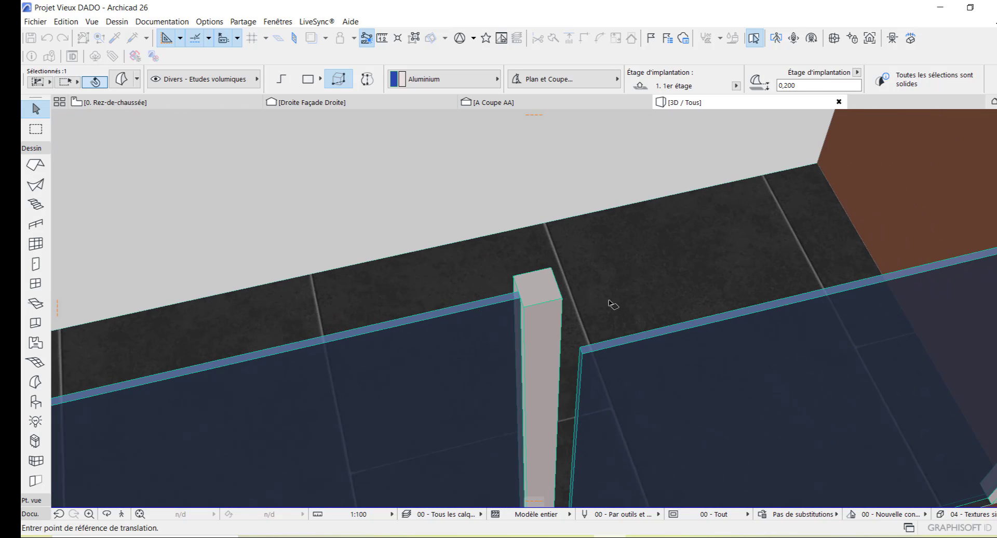
{"action": "left_click", "coordinate": [580, 352]}
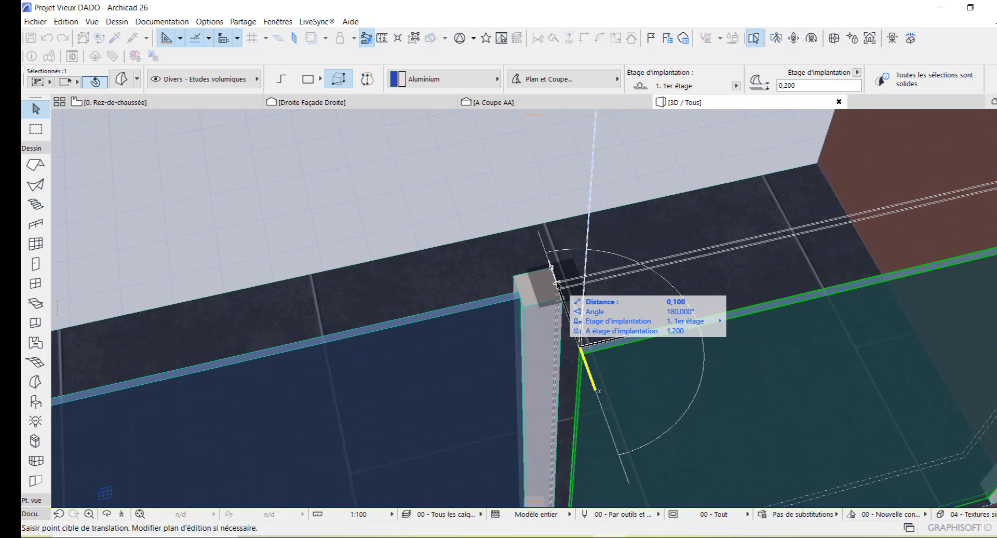
{"action": "left_click", "coordinate": [557, 283]}
Move the end post beside the brown wall by its top edge onto the free end of the neighbouring glass panel
{"action": "scroll", "coordinate": [529, 291], "scroll_direction": "down", "scroll_amount": 5}
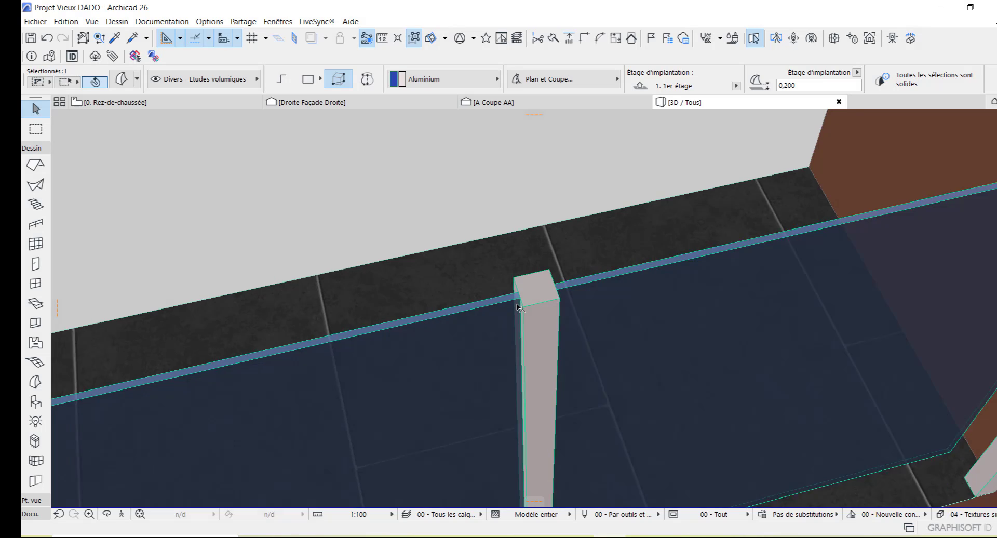
{"action": "left_click", "coordinate": [798, 381]}
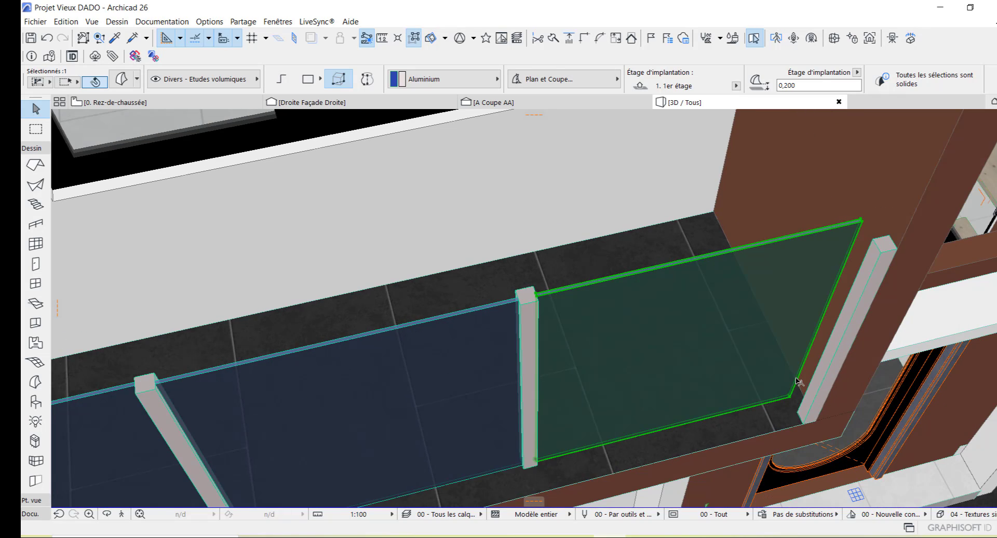
{"action": "left_click", "coordinate": [822, 394]}
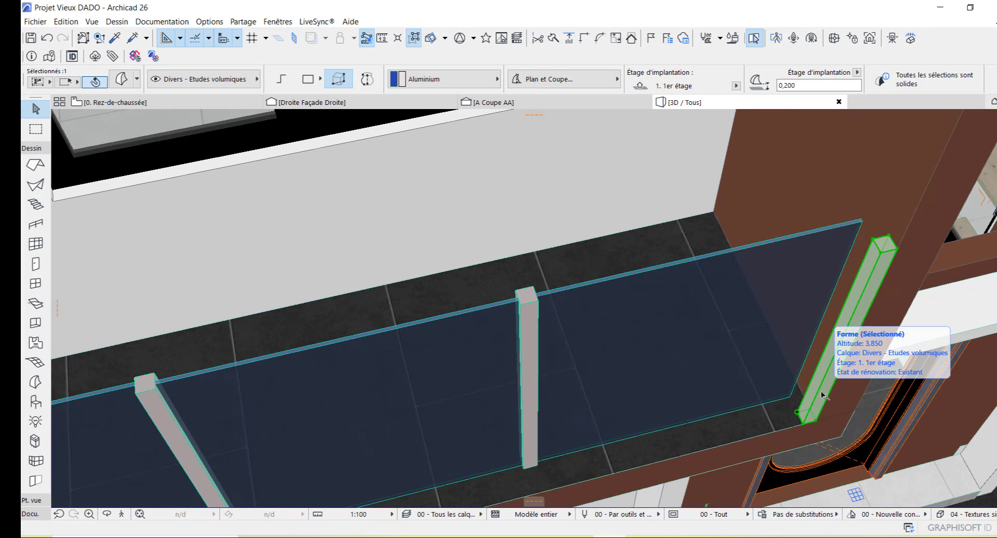
{"action": "right_click", "coordinate": [821, 394]}
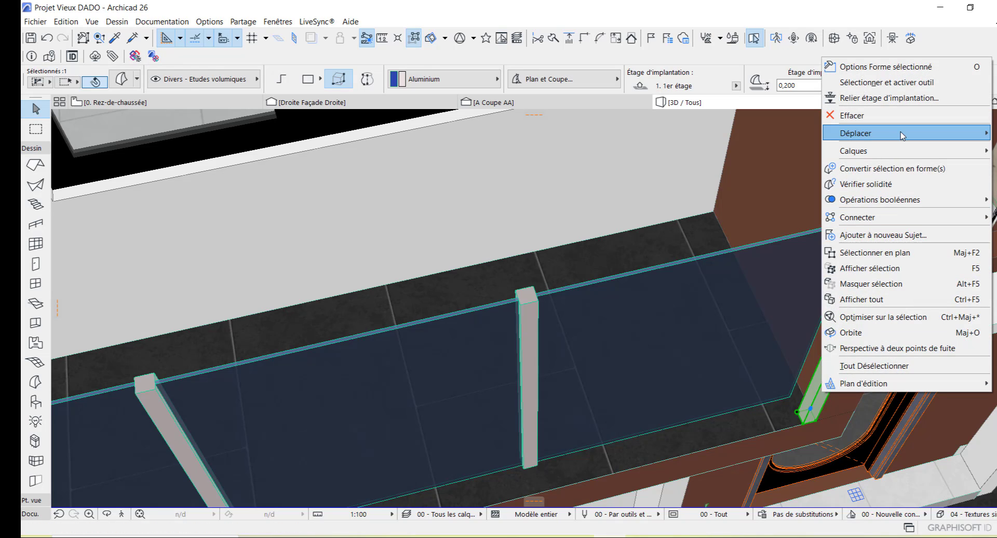
{"action": "mouse_move", "coordinate": [901, 136]}
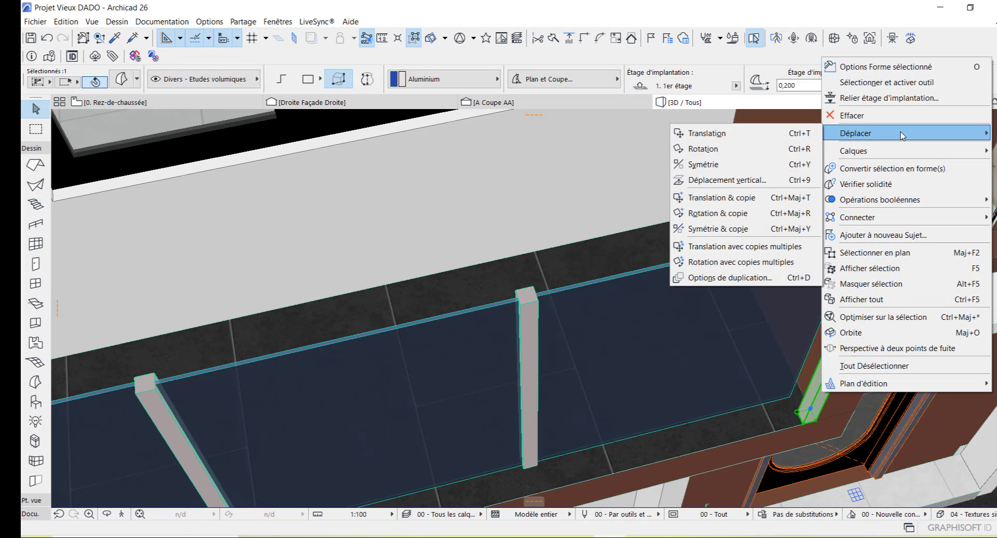
{"action": "left_click", "coordinate": [760, 136]}
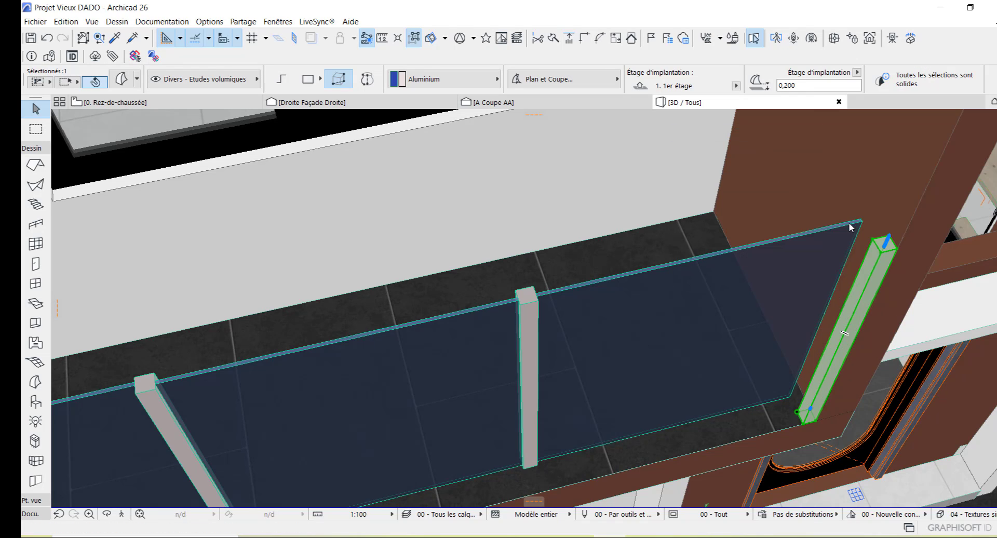
{"action": "left_click", "coordinate": [877, 247]}
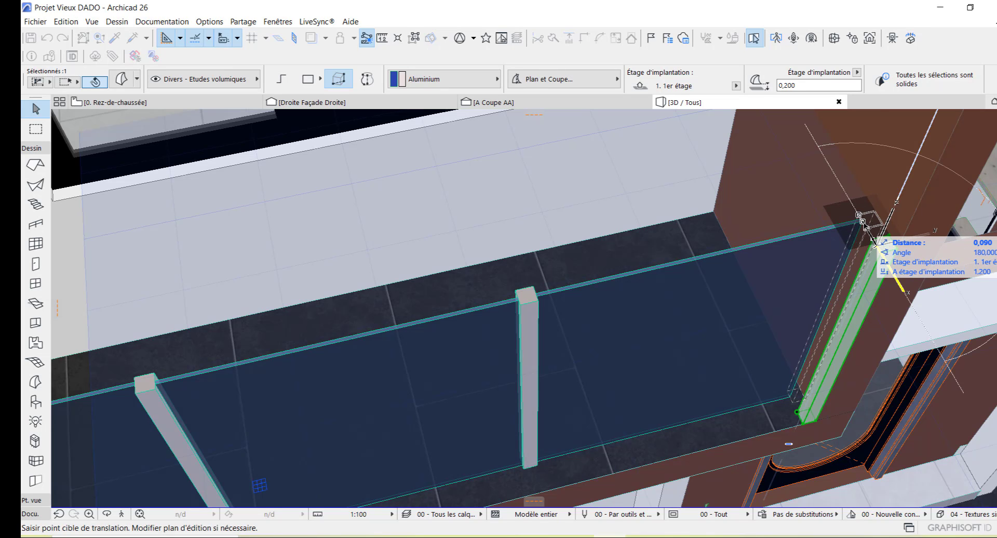
{"action": "left_click", "coordinate": [867, 222]}
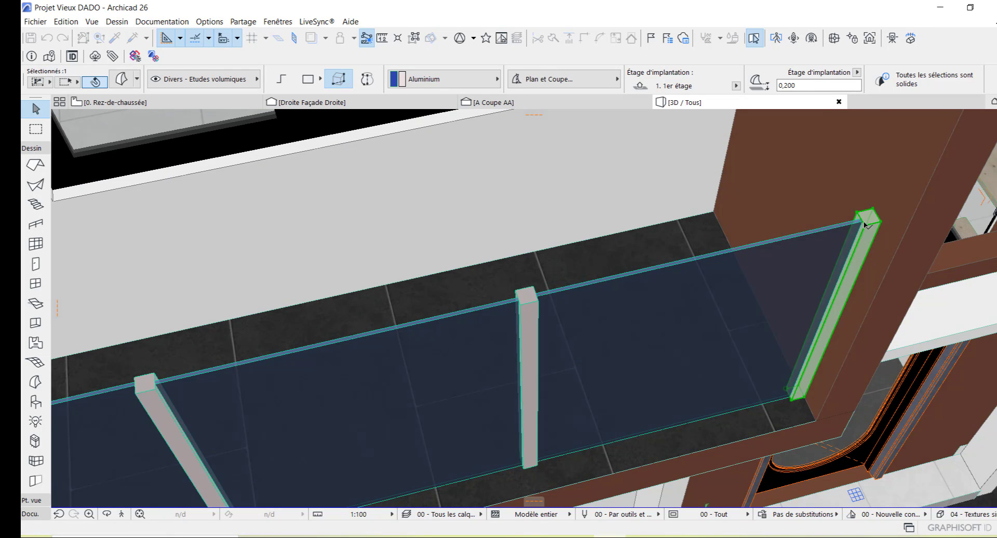
Examine the glazed row and the bare posts along the other side of the balcony corner
{"action": "scroll", "coordinate": [904, 269], "scroll_direction": "down", "scroll_amount": 6}
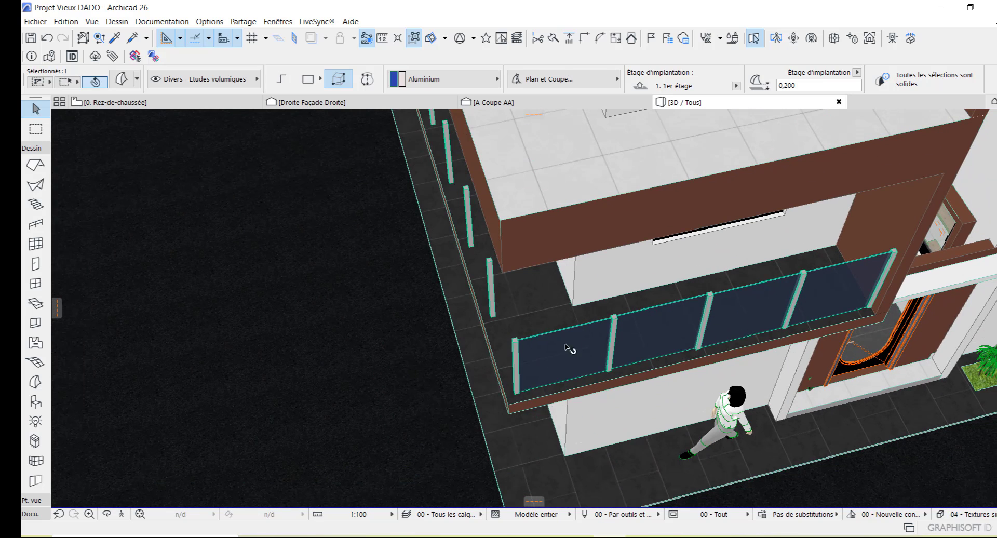
{"action": "left_click", "coordinate": [107, 514]}
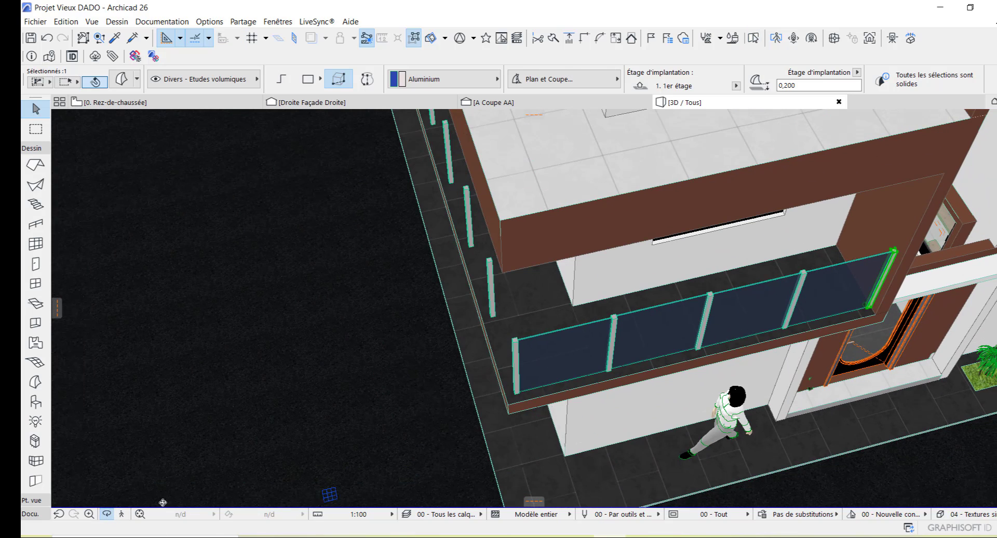
{"action": "left_click_drag", "start_coordinate": [634, 360], "coordinate": [648, 284]}
{"action": "scroll", "coordinate": [616, 248], "scroll_direction": "up", "scroll_amount": 3}
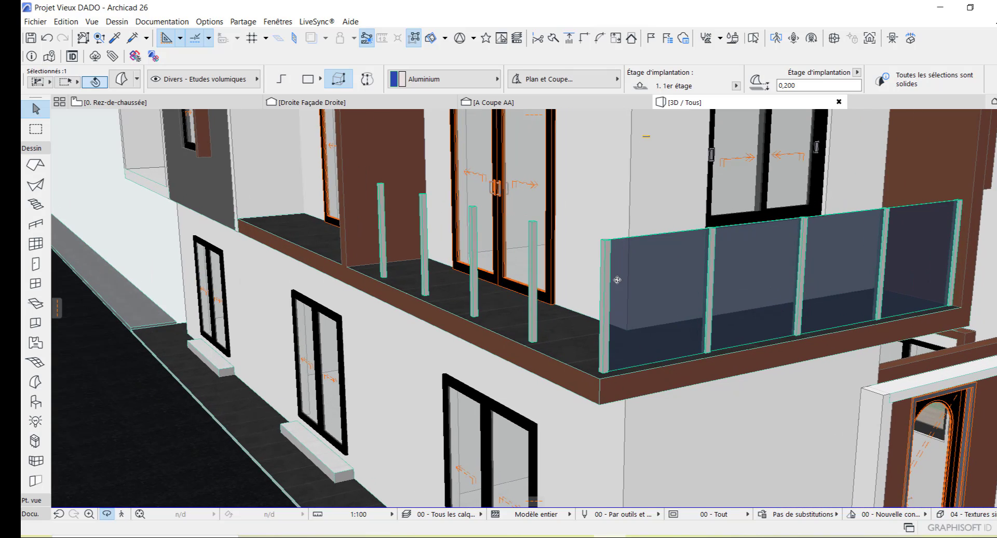
{"action": "scroll", "coordinate": [613, 232], "scroll_direction": "up", "scroll_amount": 1}
{"action": "scroll", "coordinate": [678, 403], "scroll_direction": "up", "scroll_amount": 2}
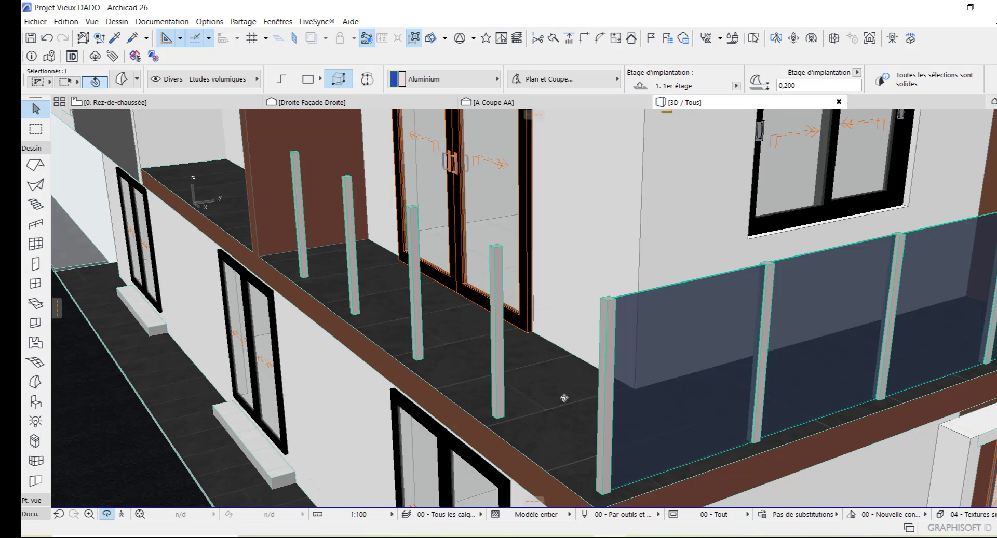
{"action": "middle_click_drag", "start_coordinate": [563, 398], "coordinate": [652, 359], "text": "shift"}
{"action": "scroll", "coordinate": [652, 359], "scroll_direction": "down", "scroll_amount": 2}
{"action": "middle_click_drag", "start_coordinate": [647, 469], "coordinate": [683, 471], "text": "shift"}
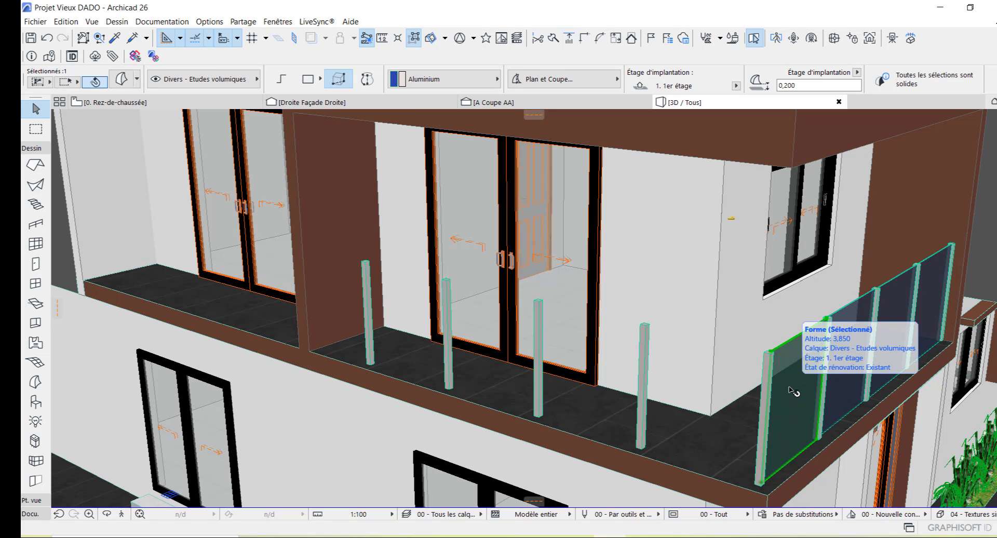
Create a copy of the corner-bay glass panel rotated -90° about a point between the corner post and the adjacent side's first post
{"action": "right_click", "coordinate": [793, 391]}
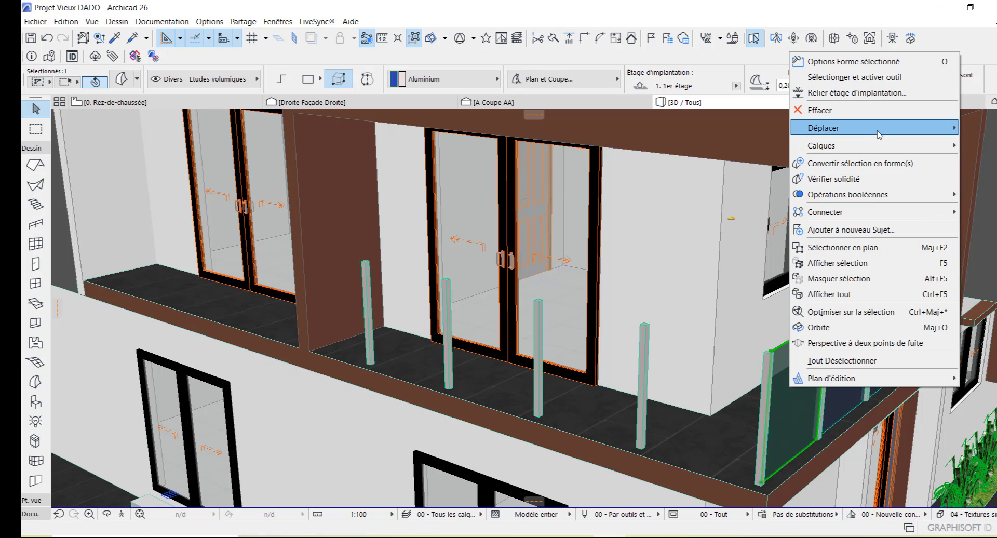
{"action": "mouse_move", "coordinate": [879, 135]}
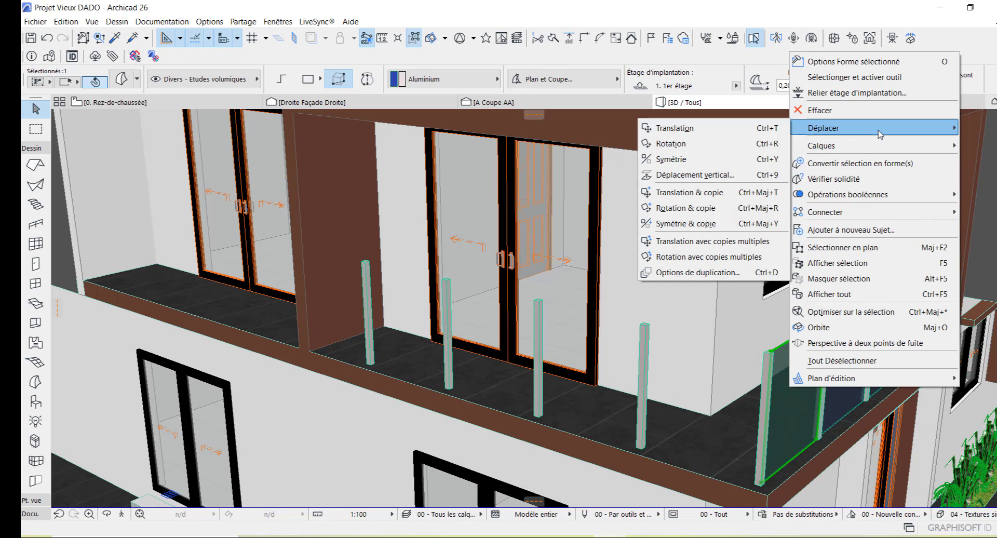
{"action": "left_click", "coordinate": [706, 209]}
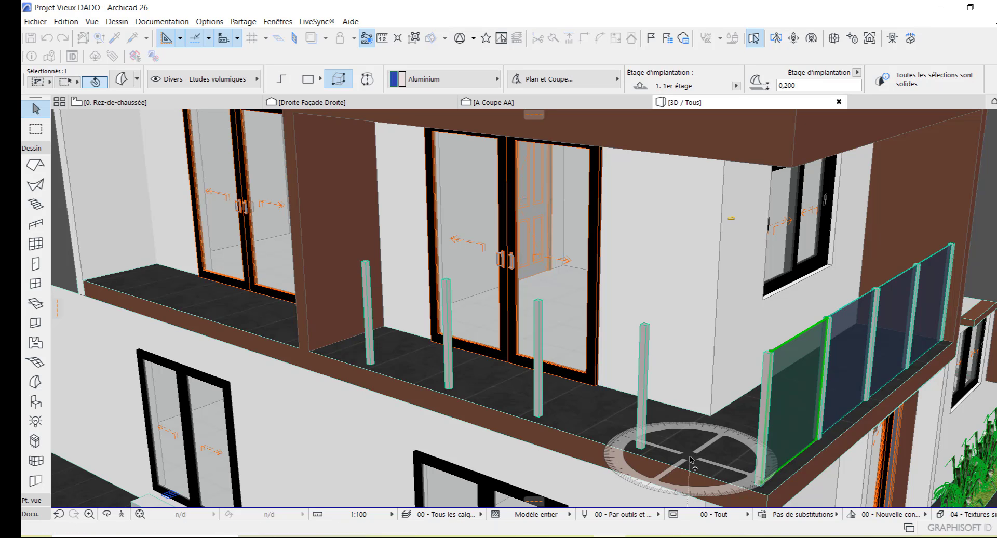
{"action": "left_click", "coordinate": [691, 458]}
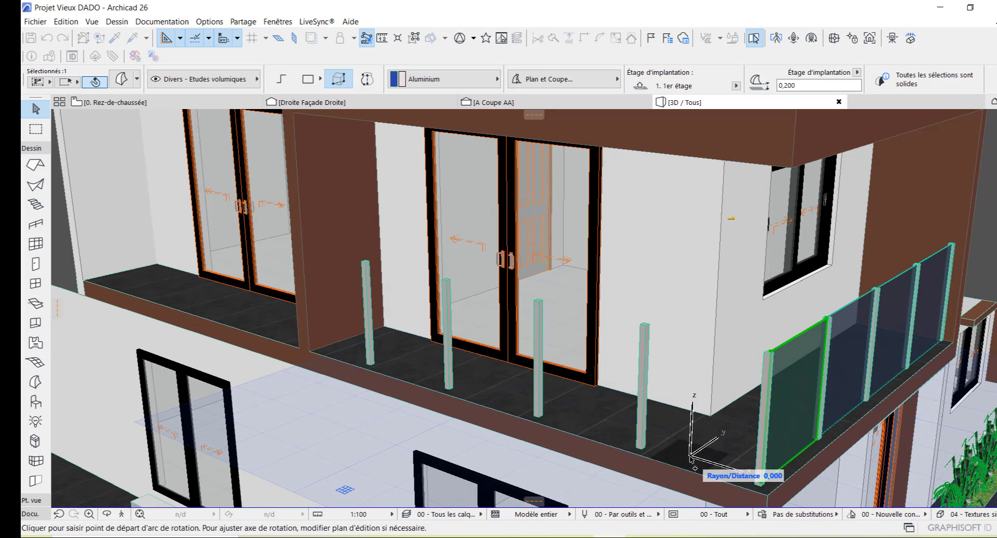
{"action": "left_click", "coordinate": [720, 445]}
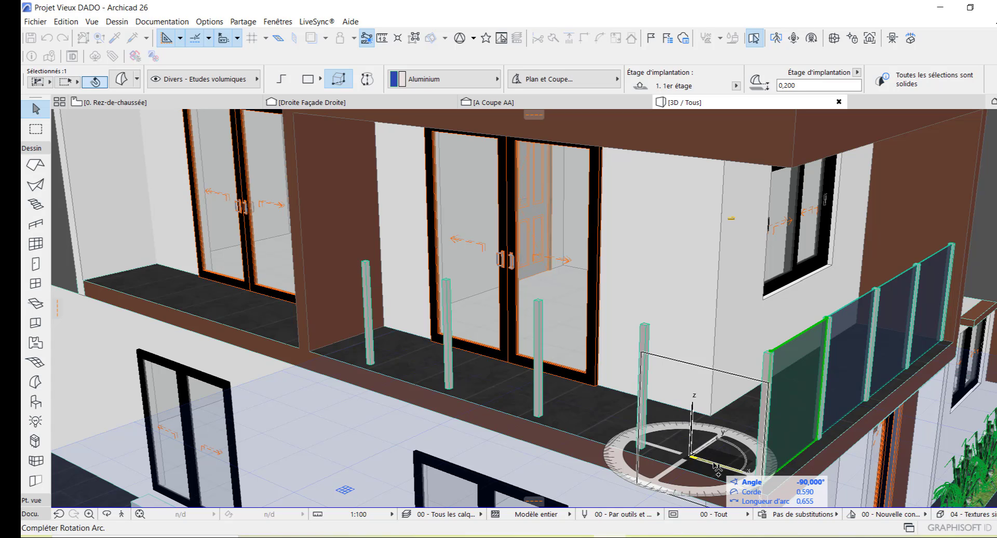
{"action": "left_click", "coordinate": [715, 466]}
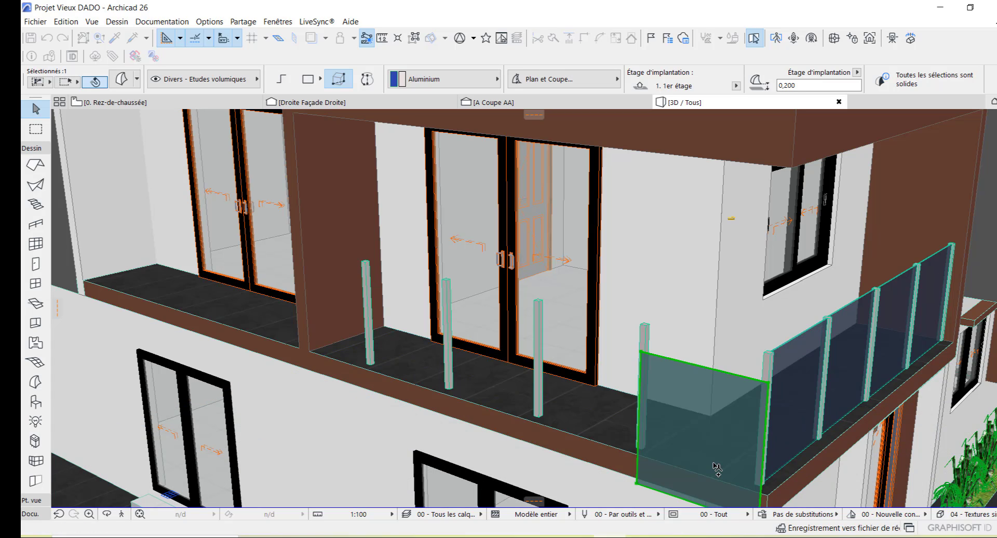
Examine how the rotated glass panel sits relative to the corner post and the balcony edge
{"action": "scroll", "coordinate": [783, 358], "scroll_direction": "down", "scroll_amount": 1}
{"action": "scroll", "coordinate": [783, 357], "scroll_direction": "down", "scroll_amount": 2}
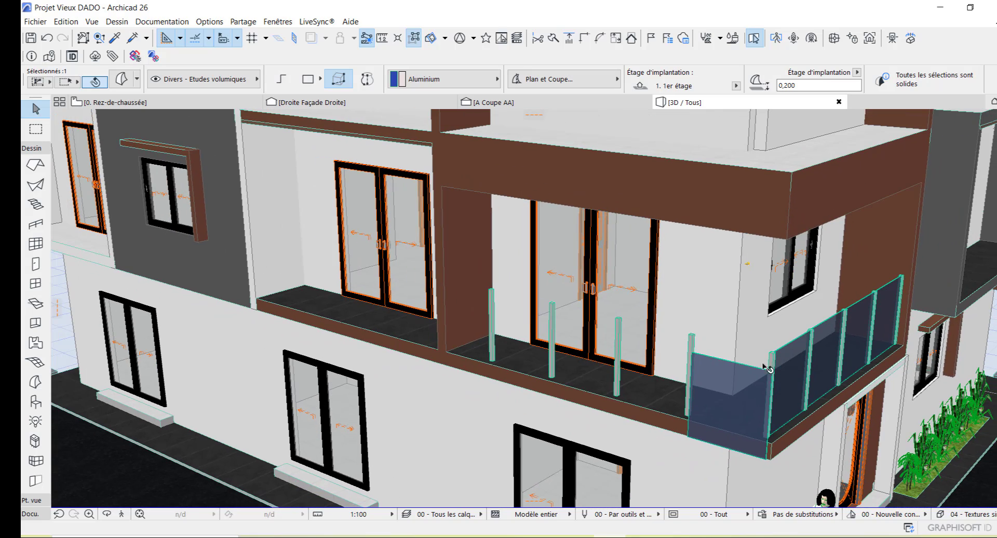
{"action": "left_click", "coordinate": [106, 514]}
{"action": "left_click_drag", "start_coordinate": [605, 383], "coordinate": [770, 392]}
{"action": "scroll", "coordinate": [764, 383], "scroll_direction": "up", "scroll_amount": 3}
{"action": "scroll", "coordinate": [765, 384], "scroll_direction": "up", "scroll_amount": 2}
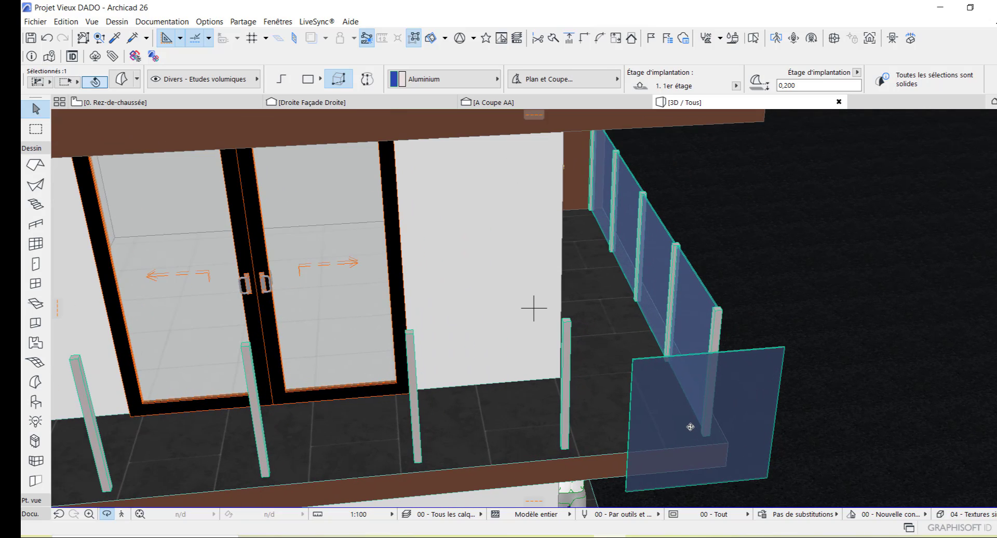
{"action": "key", "text": "Escape"}
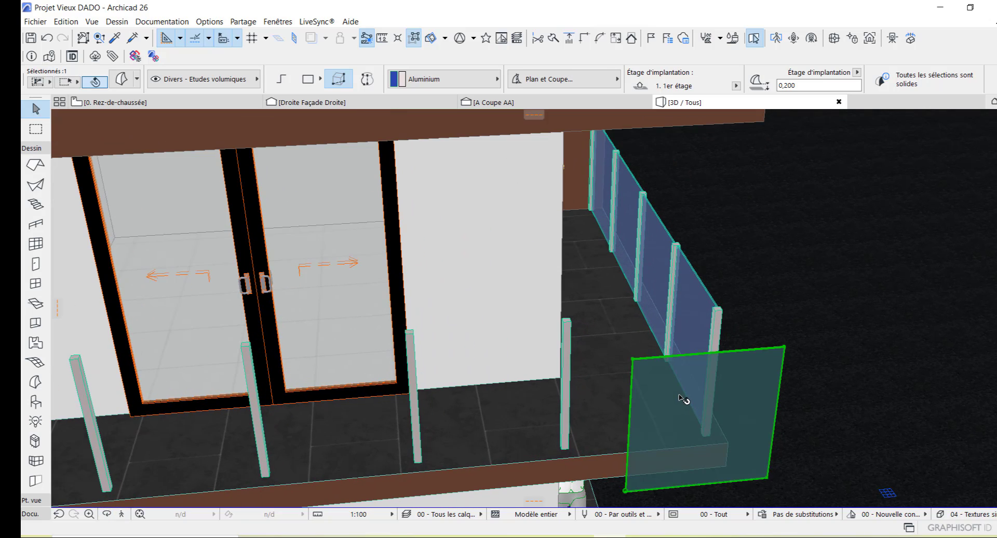
{"action": "left_click", "coordinate": [680, 398]}
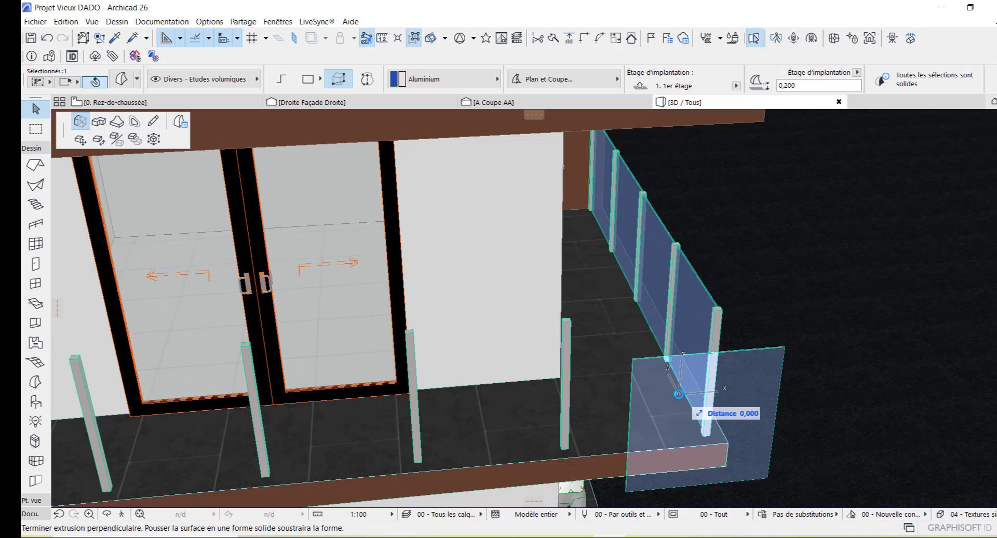
{"action": "right_click", "coordinate": [678, 394]}
{"action": "key", "text": "Escape"}
{"action": "key", "text": "Escape"}
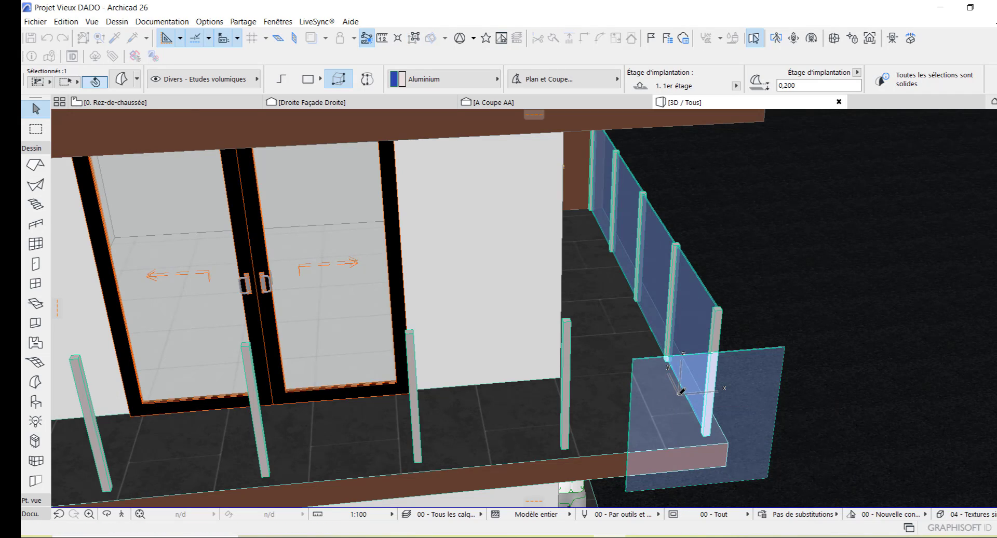
{"action": "key", "text": "Escape"}
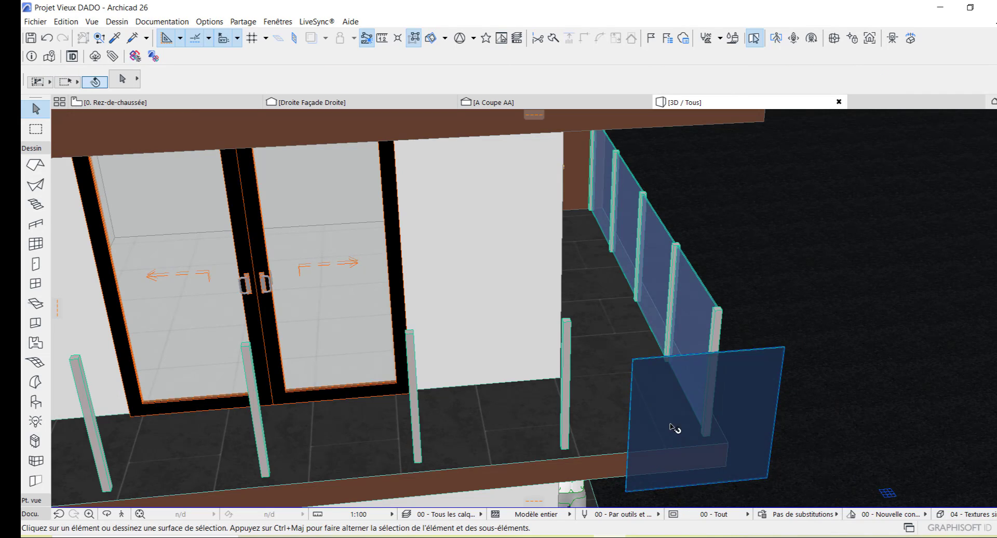
Move the rotated glass panel by its outer top corner onto the middle of the corner post's side facing the bay
{"action": "left_click", "coordinate": [667, 413]}
{"action": "right_click", "coordinate": [667, 414]}
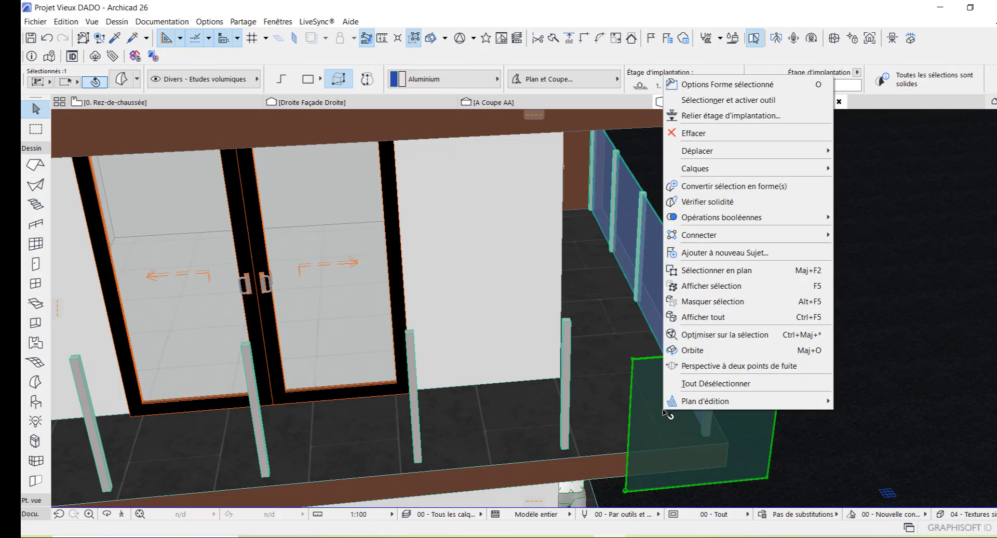
{"action": "mouse_move", "coordinate": [746, 157]}
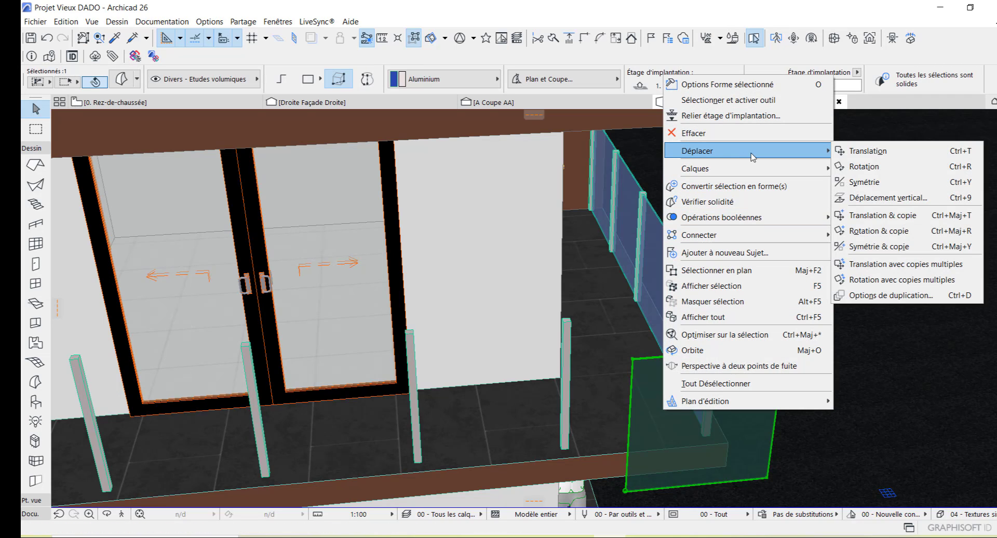
{"action": "left_click", "coordinate": [855, 155]}
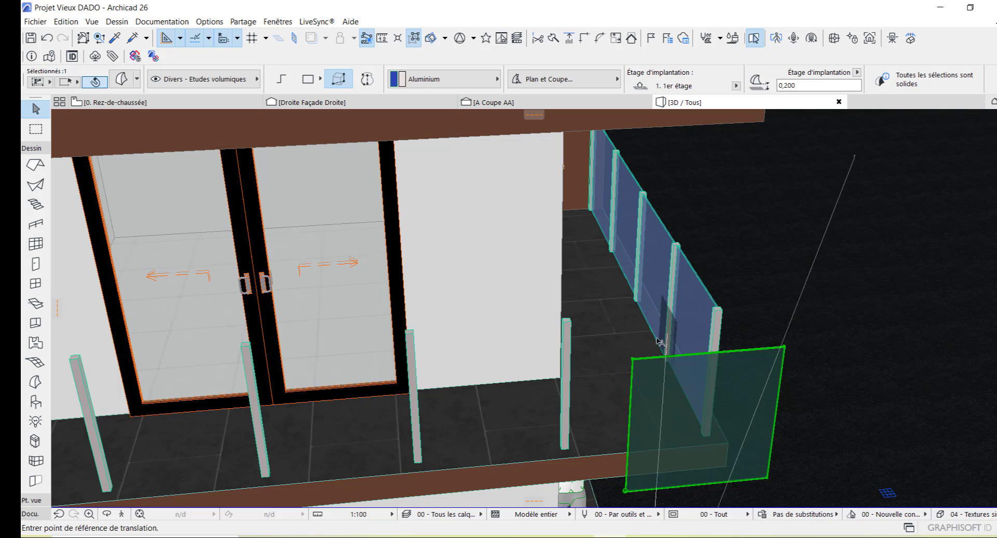
{"action": "scroll", "coordinate": [796, 356], "scroll_direction": "up", "scroll_amount": 5}
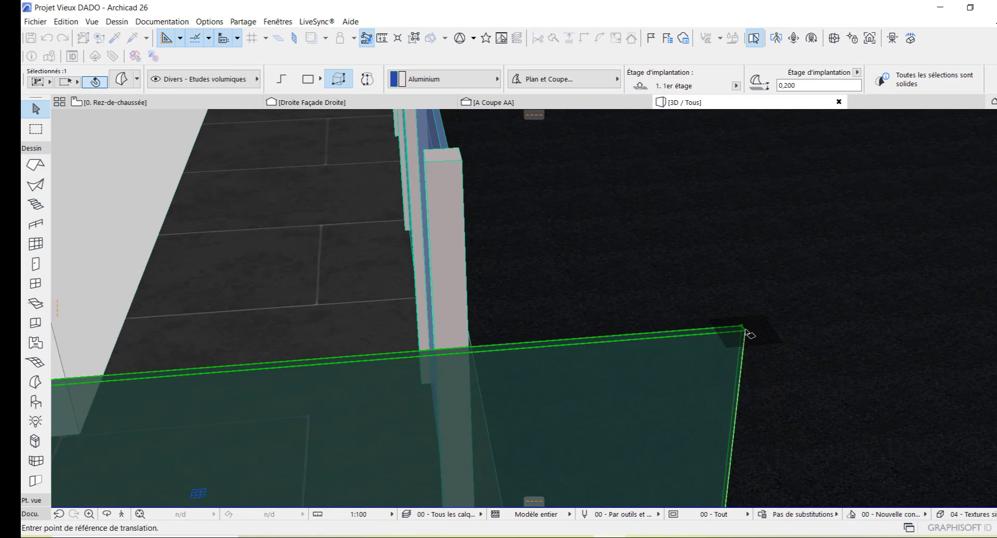
{"action": "left_click", "coordinate": [745, 328]}
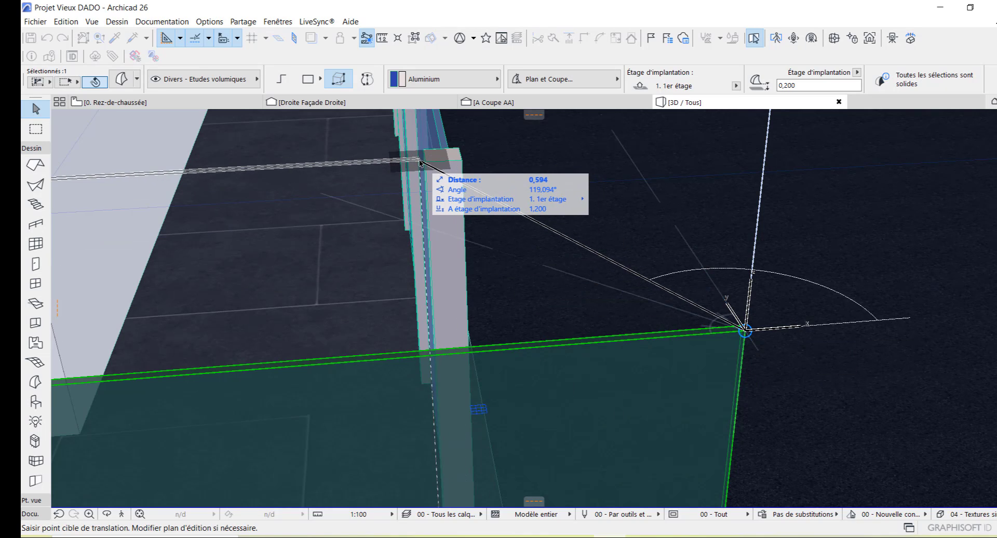
{"action": "scroll", "coordinate": [421, 162], "scroll_direction": "up", "scroll_amount": 3}
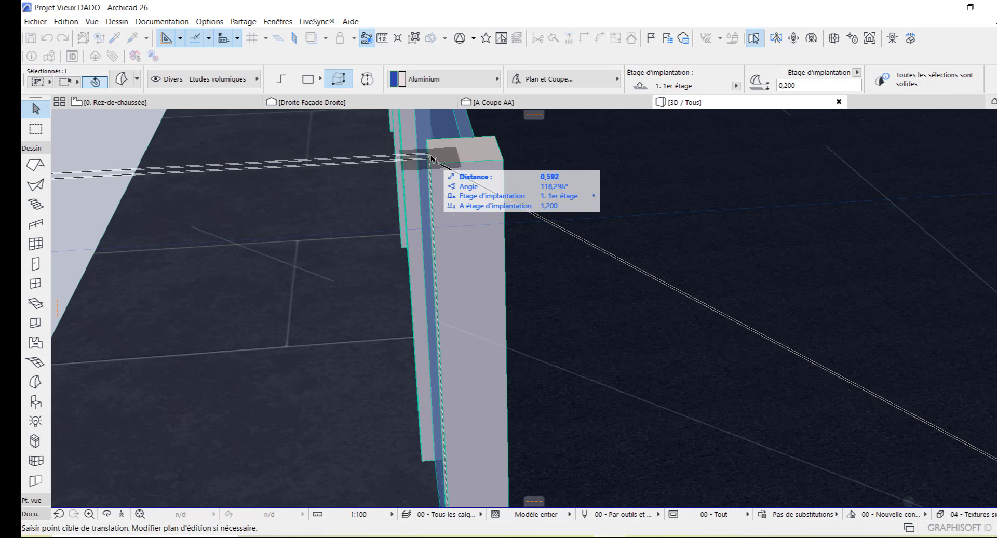
{"action": "left_click", "coordinate": [430, 153]}
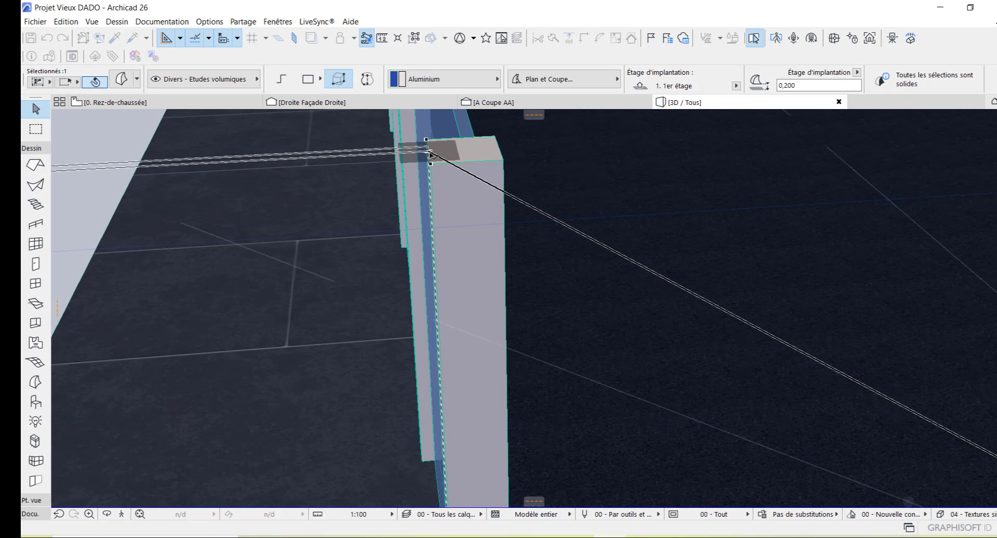
{"action": "scroll", "coordinate": [787, 212], "scroll_direction": "down", "scroll_amount": 6}
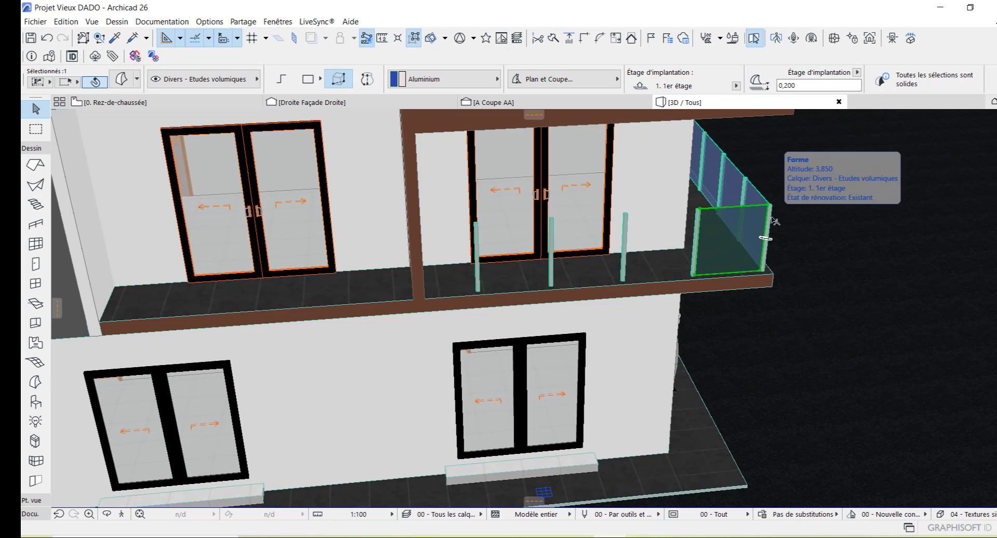
{"action": "scroll", "coordinate": [768, 218], "scroll_direction": "up", "scroll_amount": 1}
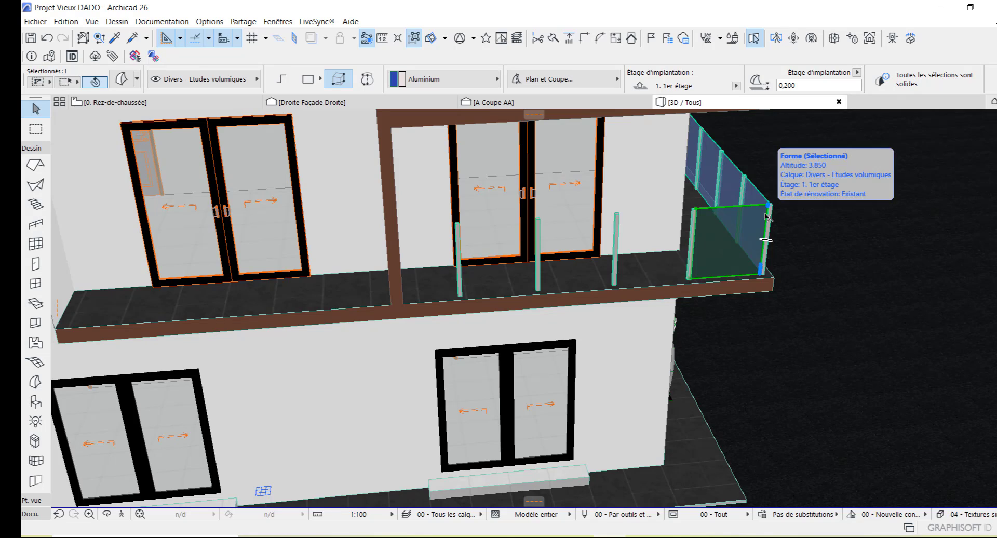
{"action": "scroll", "coordinate": [768, 217], "scroll_direction": "up", "scroll_amount": 2}
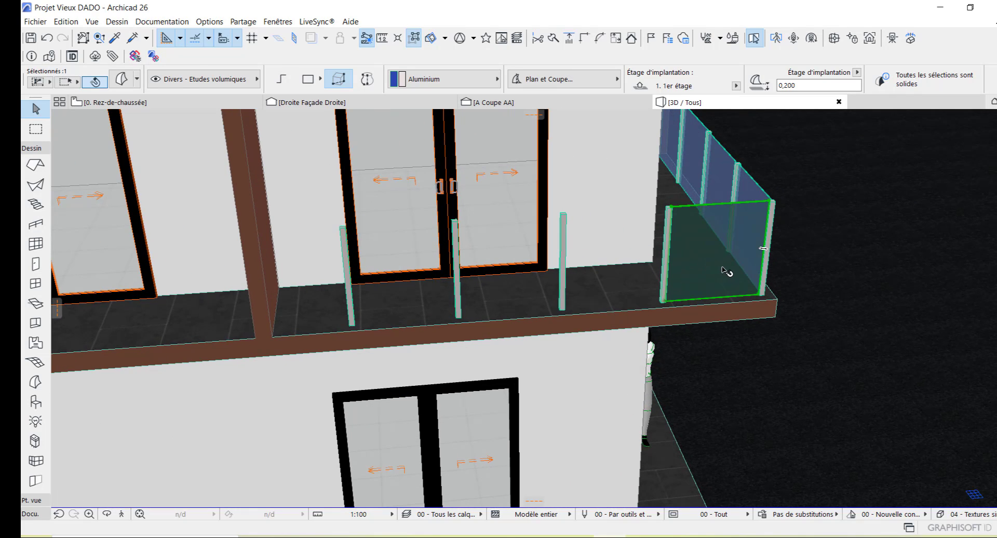
Start a translation with multiple copies of the rotated glass panel from its outer top corner, placing the first copy against the adjacent side's first post
{"action": "scroll", "coordinate": [726, 278], "scroll_direction": "down", "scroll_amount": 2}
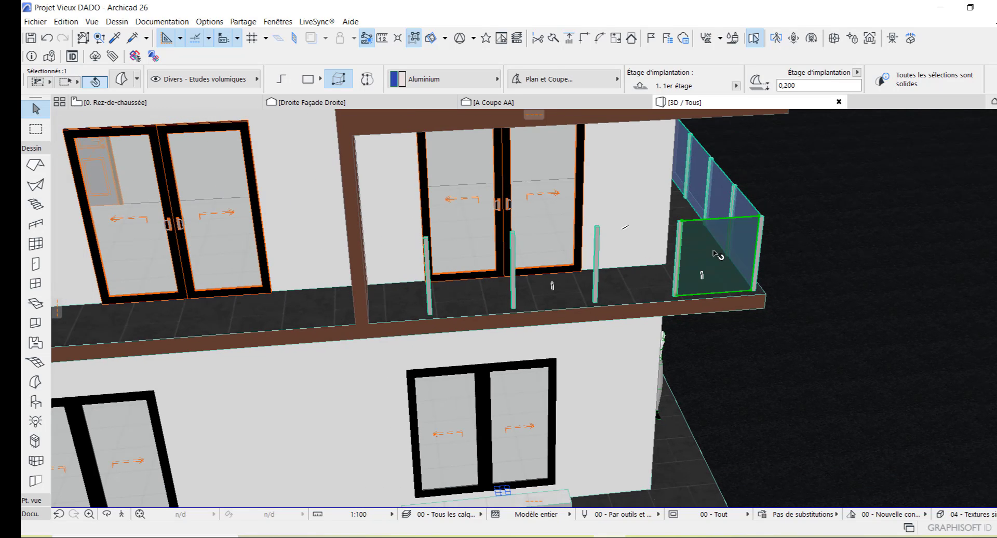
{"action": "mouse_move", "coordinate": [715, 256]}
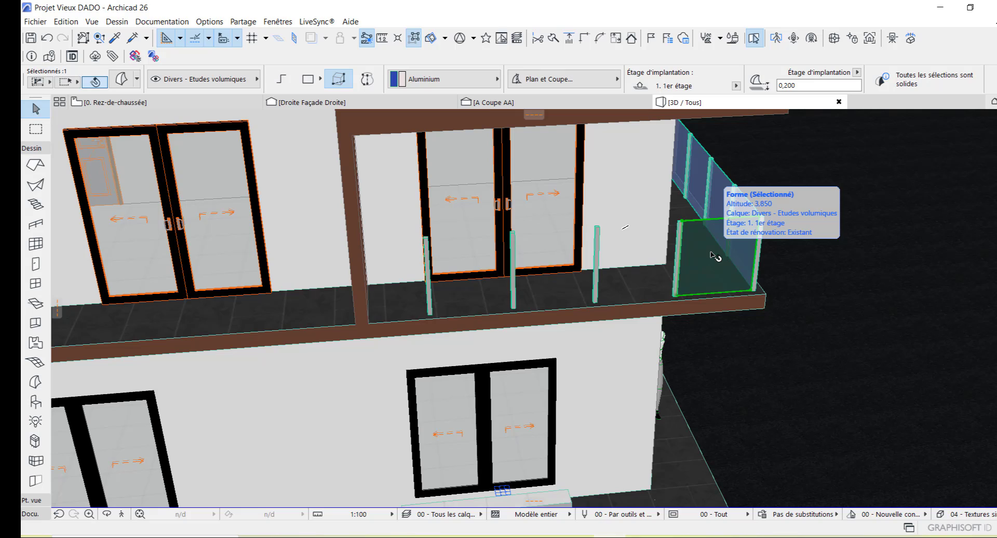
{"action": "scroll", "coordinate": [725, 233], "scroll_direction": "up", "scroll_amount": 1}
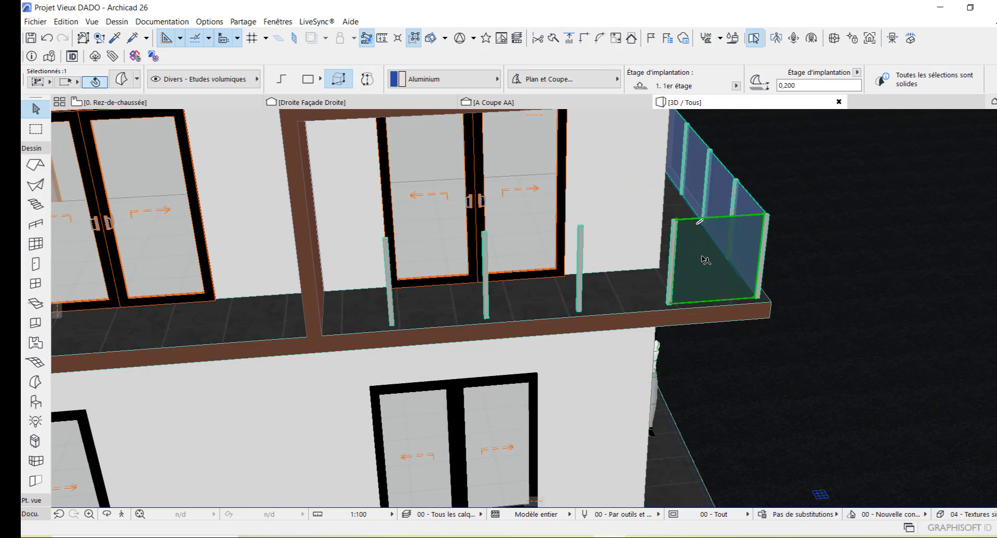
{"action": "scroll", "coordinate": [717, 284], "scroll_direction": "up", "scroll_amount": 3}
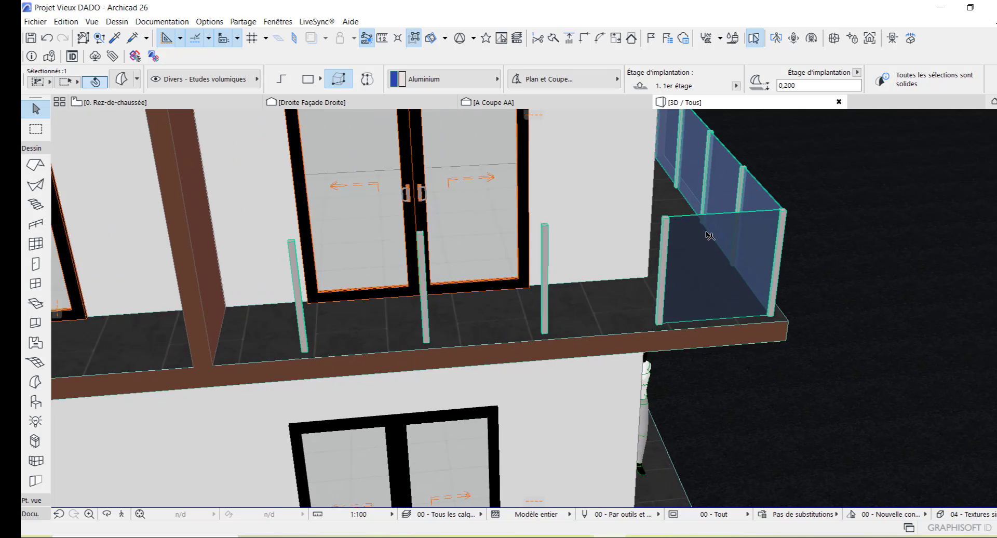
{"action": "right_click", "coordinate": [704, 284]}
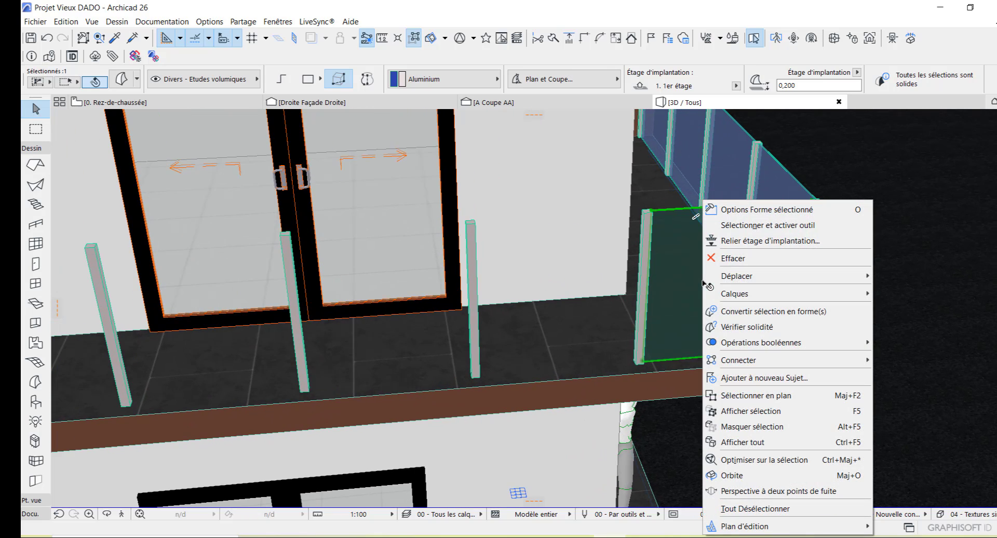
{"action": "mouse_move", "coordinate": [749, 280]}
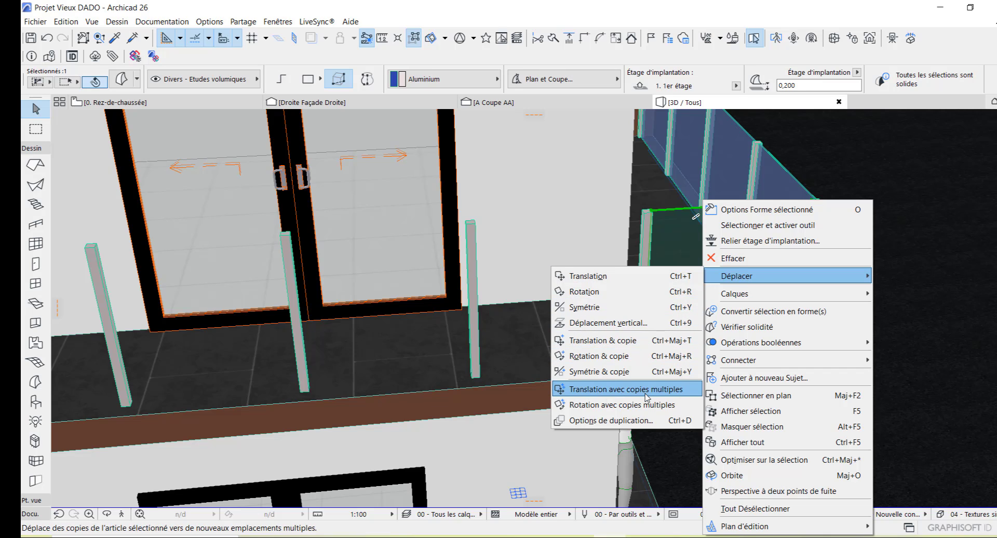
{"action": "left_click", "coordinate": [626, 389]}
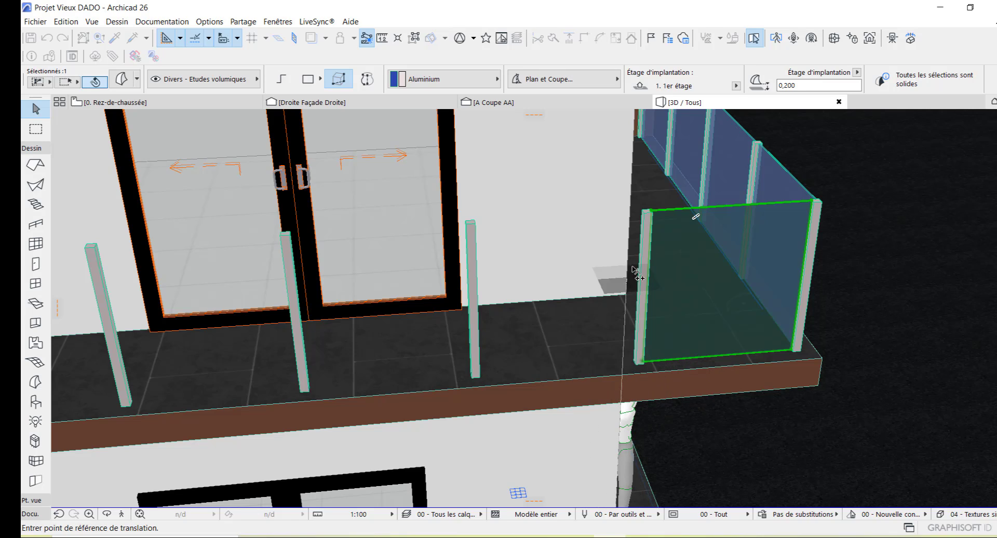
{"action": "scroll", "coordinate": [818, 197], "scroll_direction": "up", "scroll_amount": 1}
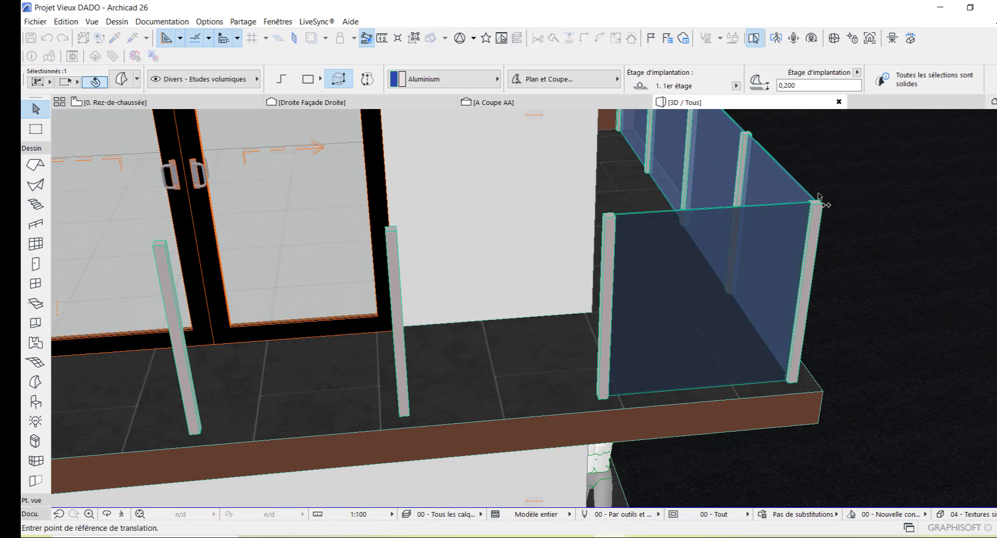
{"action": "scroll", "coordinate": [818, 197], "scroll_direction": "up", "scroll_amount": 5}
{"action": "scroll", "coordinate": [819, 196], "scroll_direction": "down", "scroll_amount": 2}
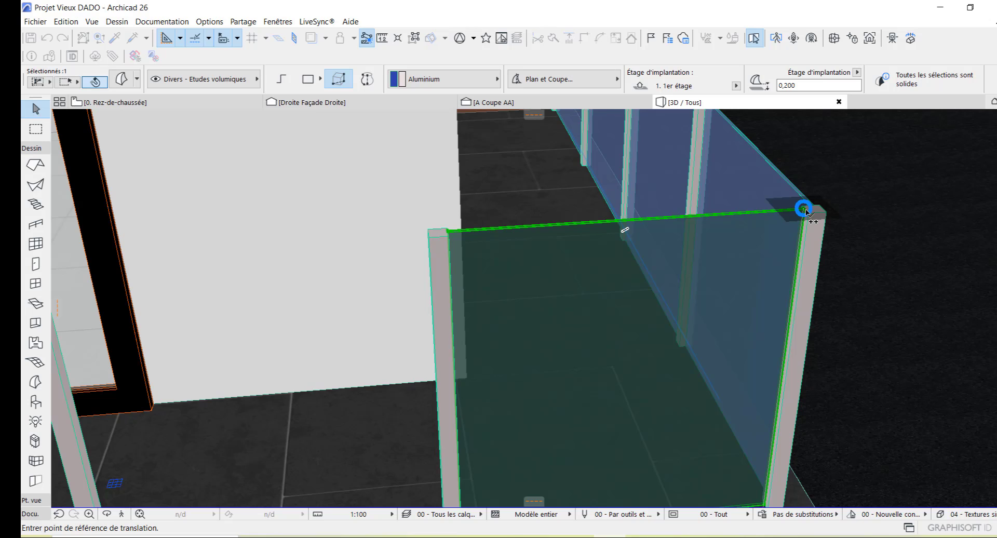
{"action": "left_click", "coordinate": [804, 210]}
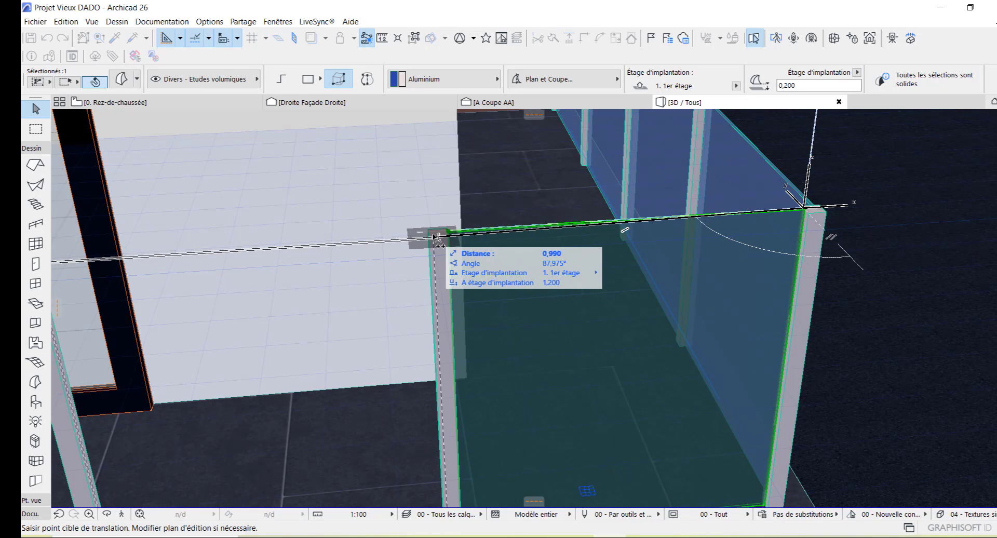
{"action": "scroll", "coordinate": [435, 237], "scroll_direction": "up", "scroll_amount": 1}
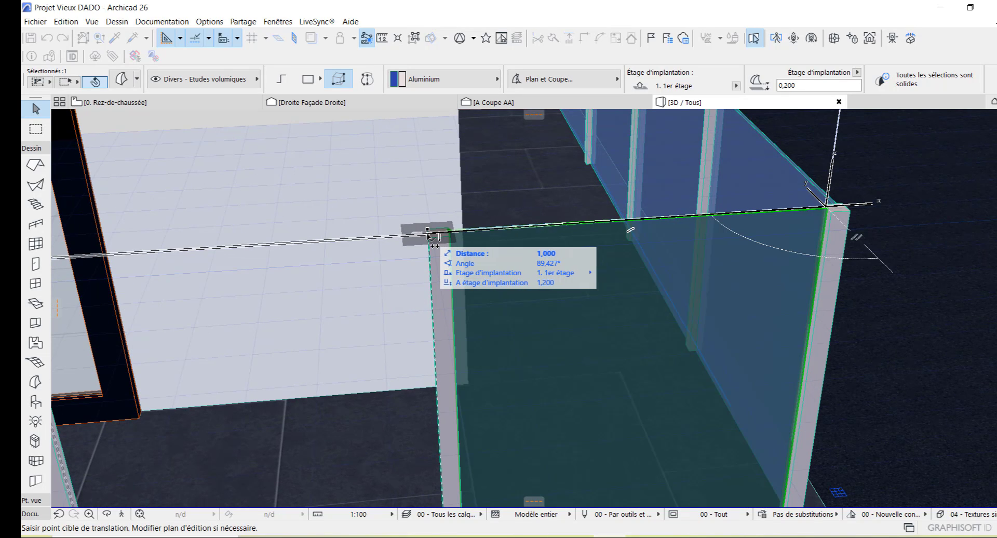
{"action": "left_click", "coordinate": [427, 236]}
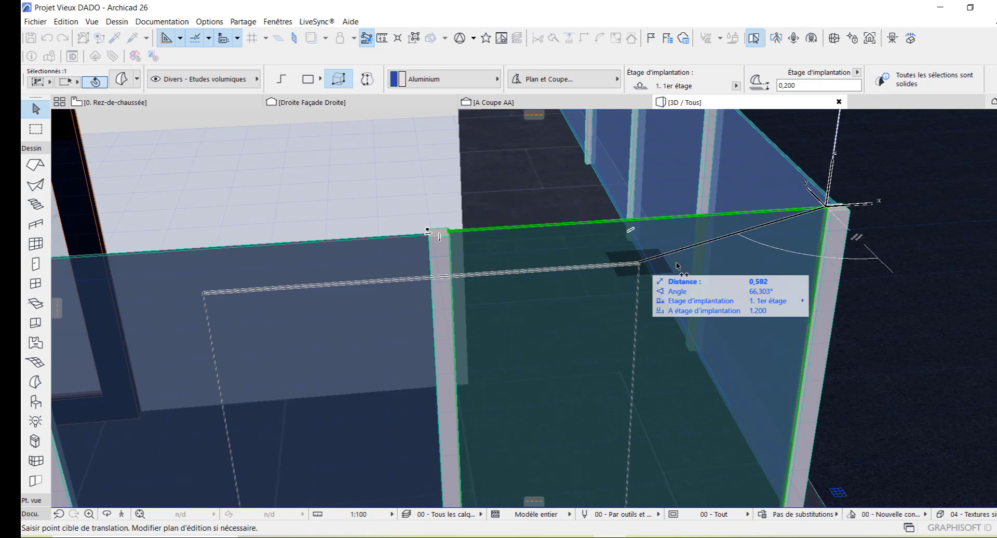
Place two more glass panel copies starting at the second and third posts to fill the remaining bays between posts
{"action": "scroll", "coordinate": [741, 279], "scroll_direction": "down", "scroll_amount": 2}
{"action": "scroll", "coordinate": [741, 279], "scroll_direction": "down", "scroll_amount": 1}
{"action": "scroll", "coordinate": [333, 271], "scroll_direction": "up", "scroll_amount": 3}
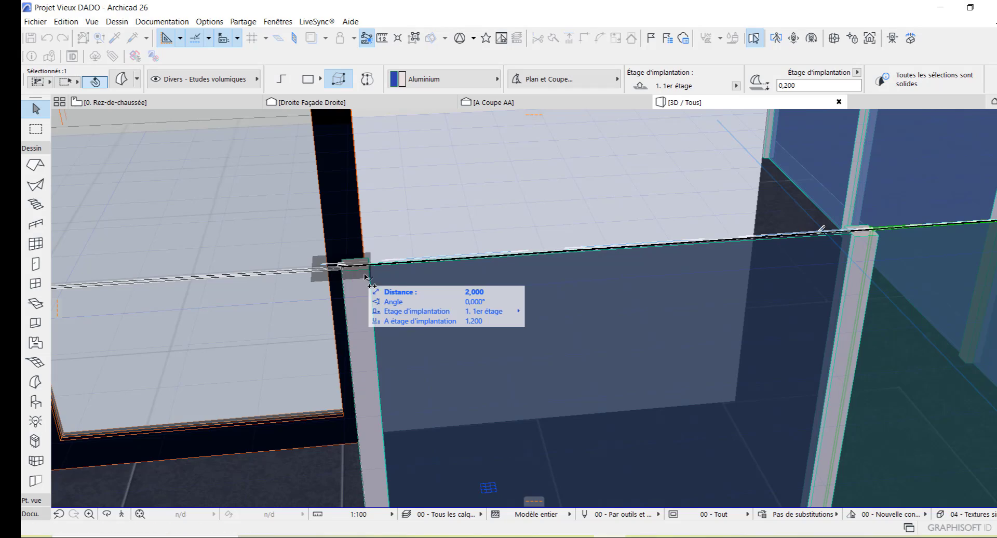
{"action": "scroll", "coordinate": [675, 312], "scroll_direction": "down", "scroll_amount": 3}
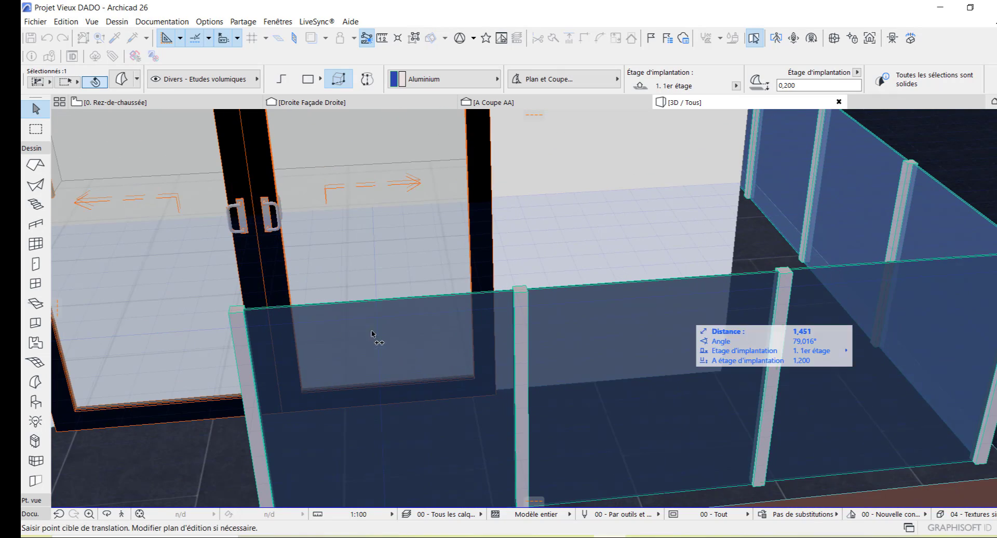
{"action": "scroll", "coordinate": [403, 327], "scroll_direction": "down", "scroll_amount": 3}
{"action": "scroll", "coordinate": [359, 320], "scroll_direction": "up", "scroll_amount": 3}
{"action": "scroll", "coordinate": [360, 320], "scroll_direction": "up", "scroll_amount": 5}
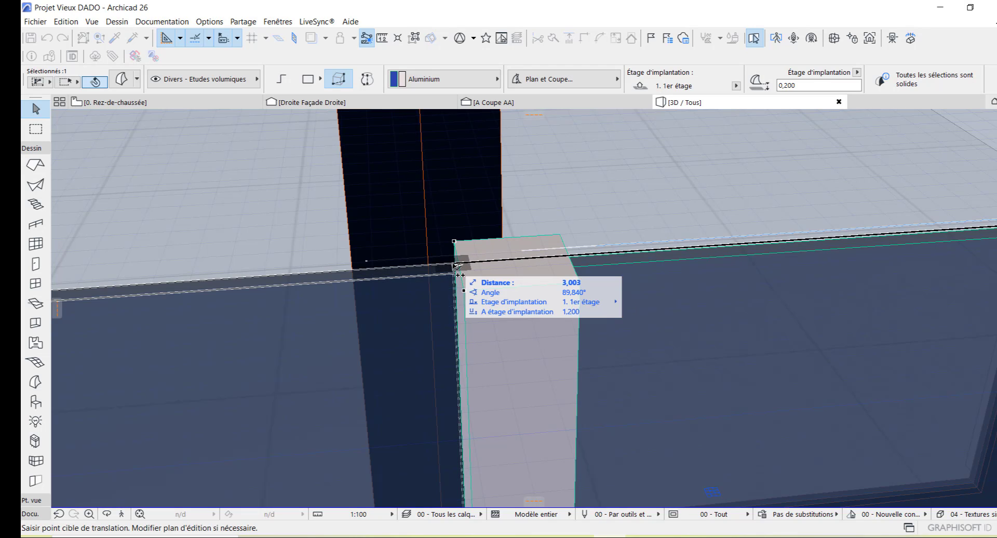
Place a final glass panel copy from the last post through the brown pillar and end the multiple-copy translation
{"action": "scroll", "coordinate": [679, 294], "scroll_direction": "down", "scroll_amount": 2}
{"action": "scroll", "coordinate": [679, 295], "scroll_direction": "down", "scroll_amount": 5}
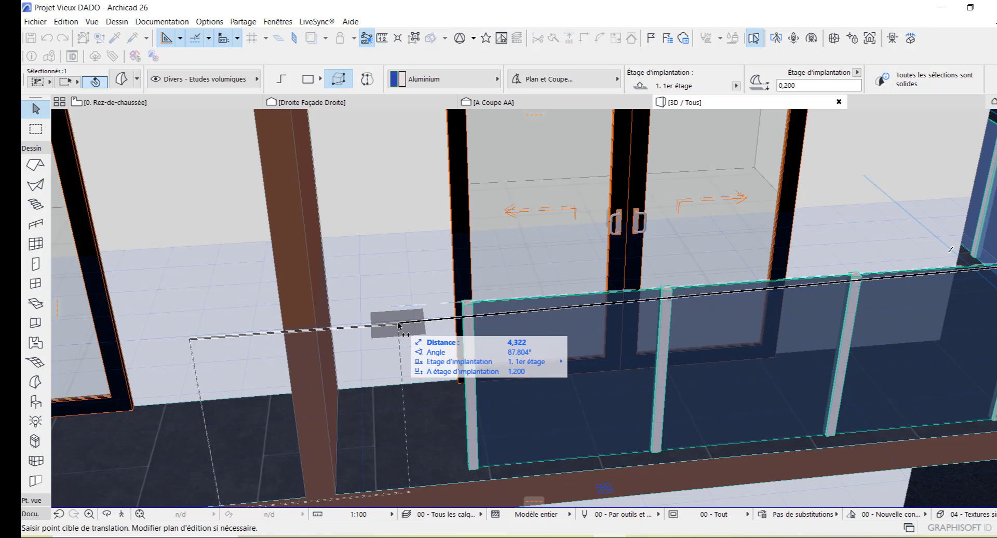
{"action": "scroll", "coordinate": [410, 315], "scroll_direction": "up", "scroll_amount": 6}
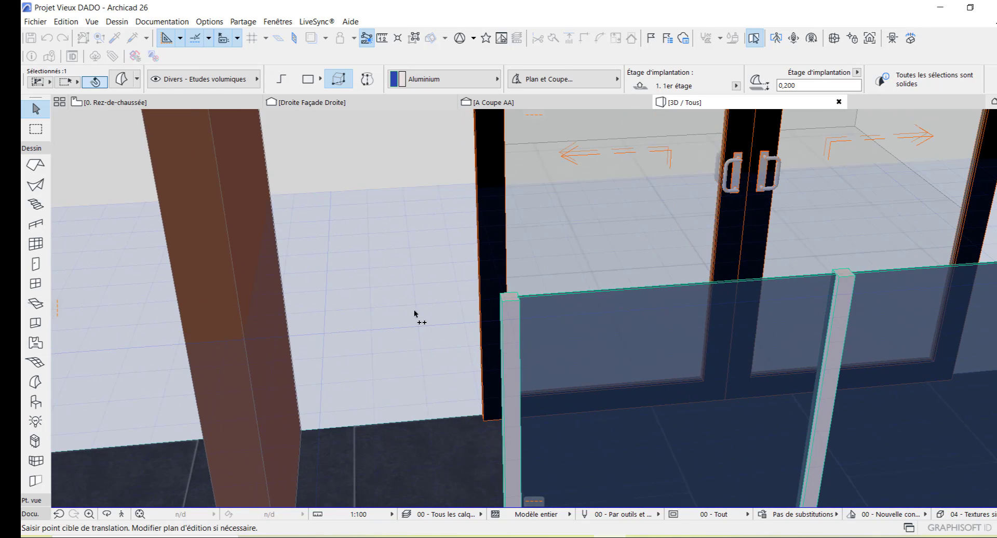
{"action": "scroll", "coordinate": [508, 314], "scroll_direction": "down", "scroll_amount": 1}
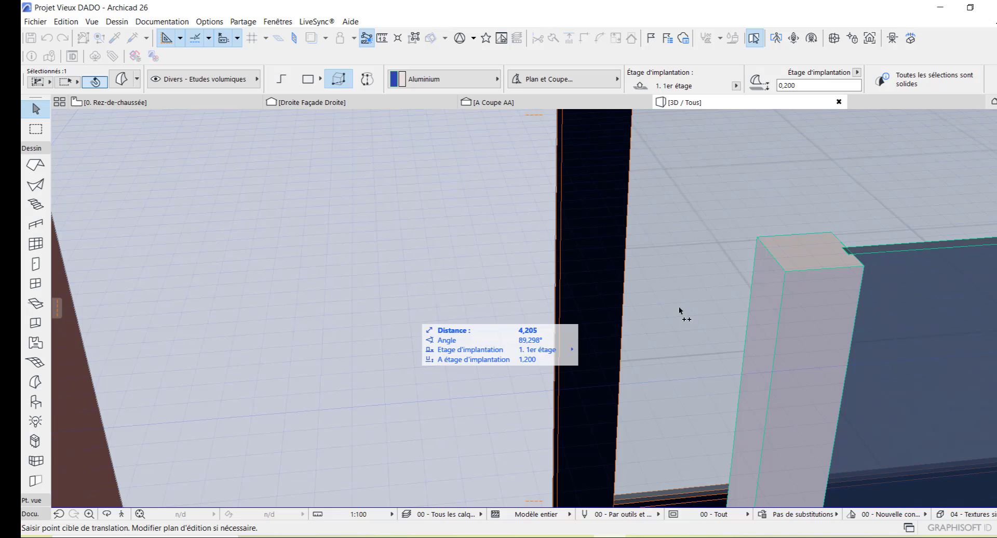
{"action": "left_click", "coordinate": [770, 258]}
{"action": "scroll", "coordinate": [779, 258], "scroll_direction": "down", "scroll_amount": 3}
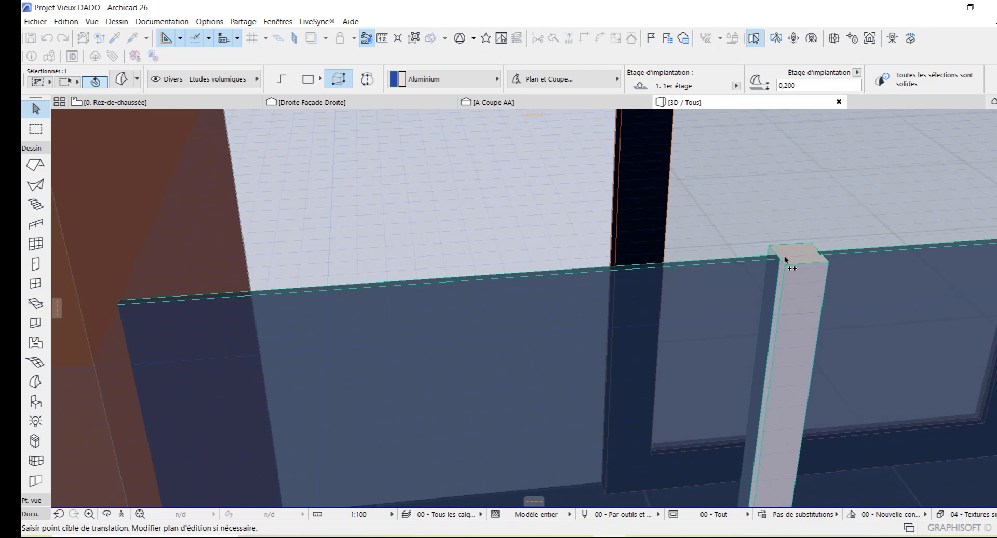
{"action": "scroll", "coordinate": [785, 259], "scroll_direction": "down", "scroll_amount": 3}
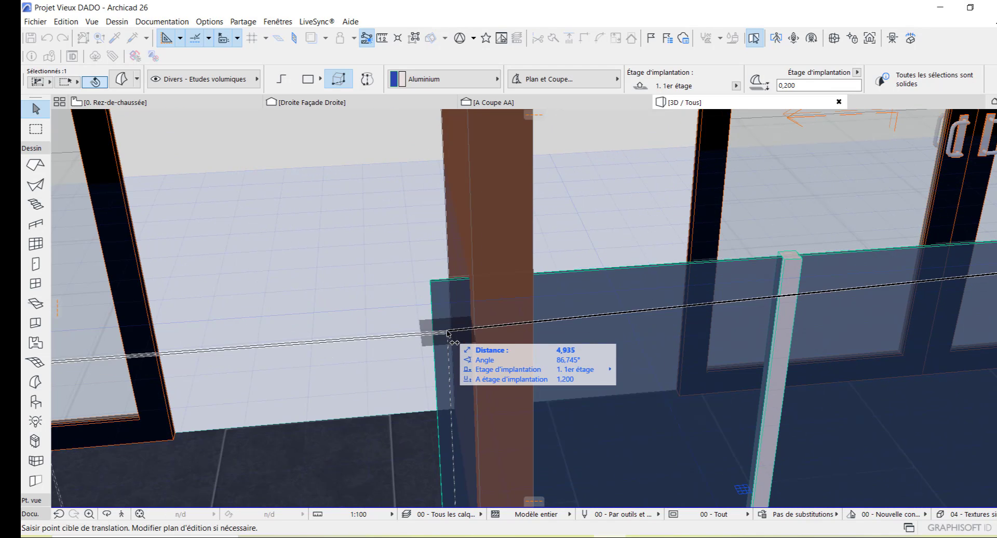
{"action": "key", "text": "Escape"}
{"action": "key", "text": "Escape"}
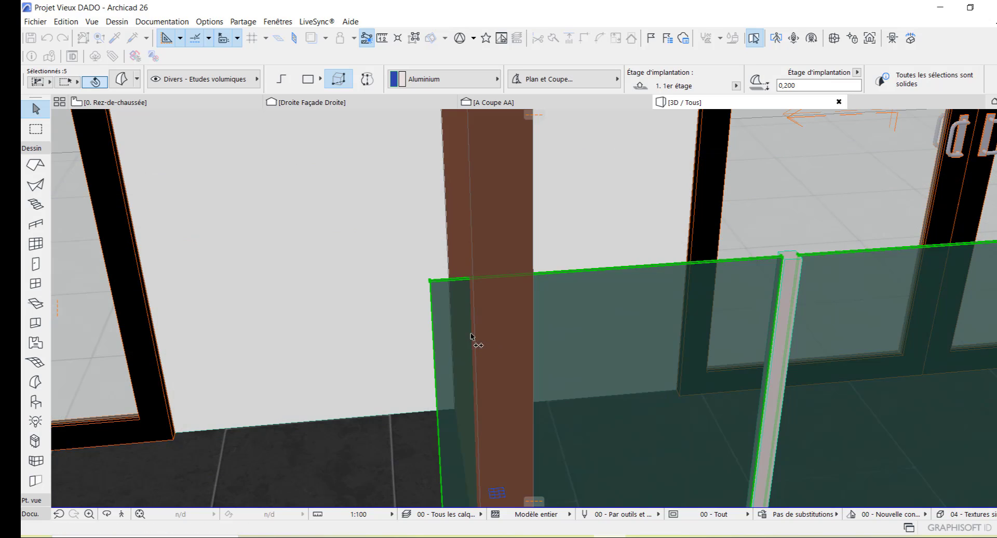
Examine the glazed railing from several angles on both sides of the balcony corner, including where the end panel meets the brown pillar
{"action": "scroll", "coordinate": [766, 300], "scroll_direction": "down", "scroll_amount": 5}
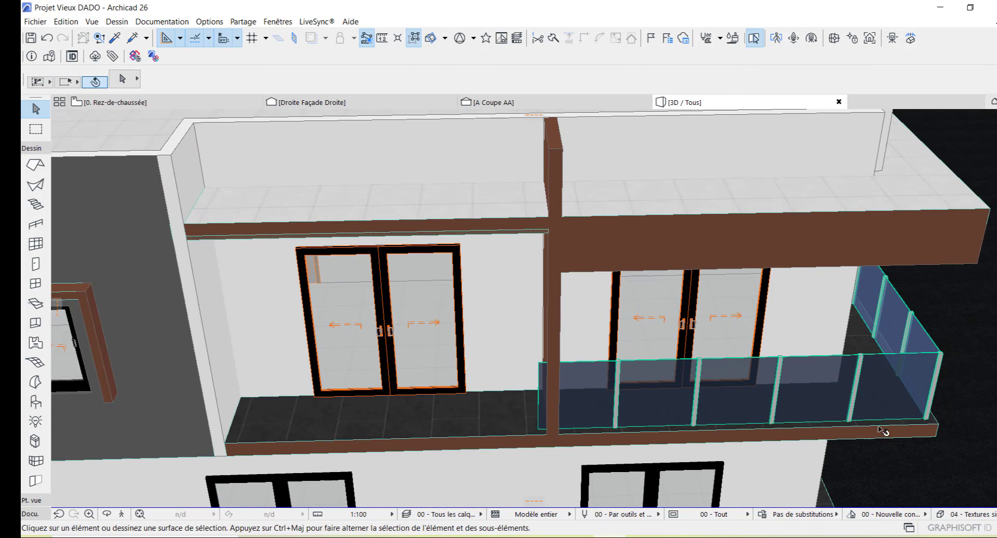
{"action": "scroll", "coordinate": [928, 411], "scroll_direction": "up", "scroll_amount": 5}
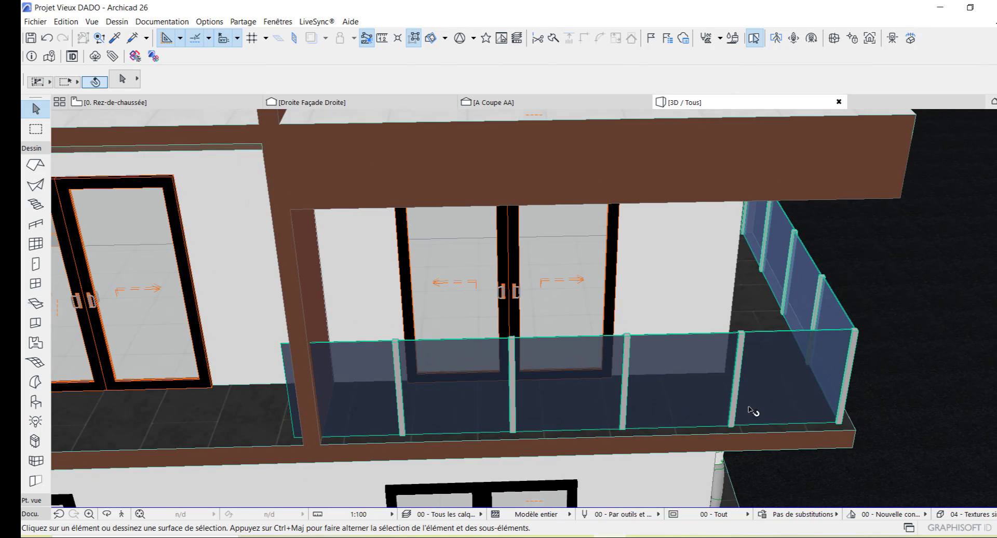
{"action": "left_click", "coordinate": [107, 514]}
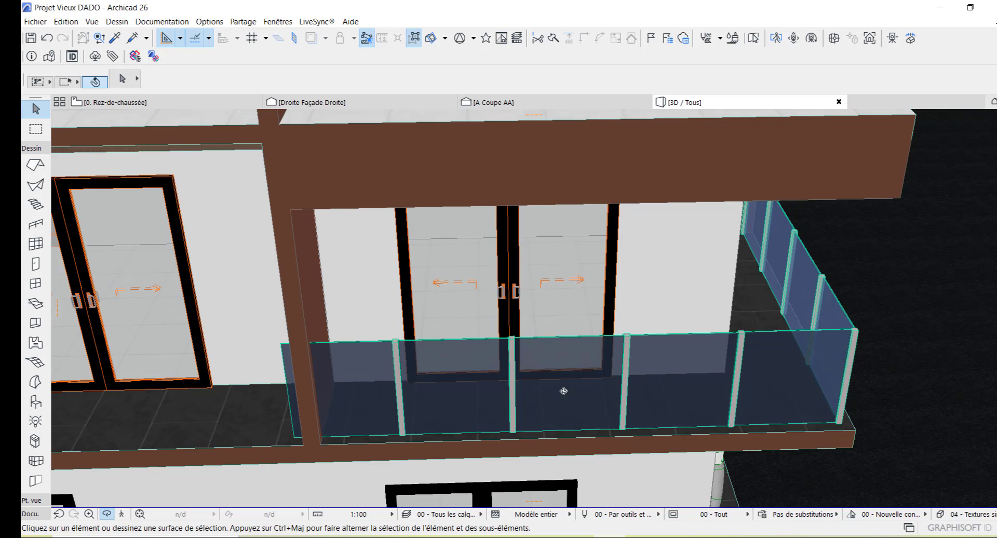
{"action": "left_click_drag", "start_coordinate": [639, 391], "coordinate": [400, 349]}
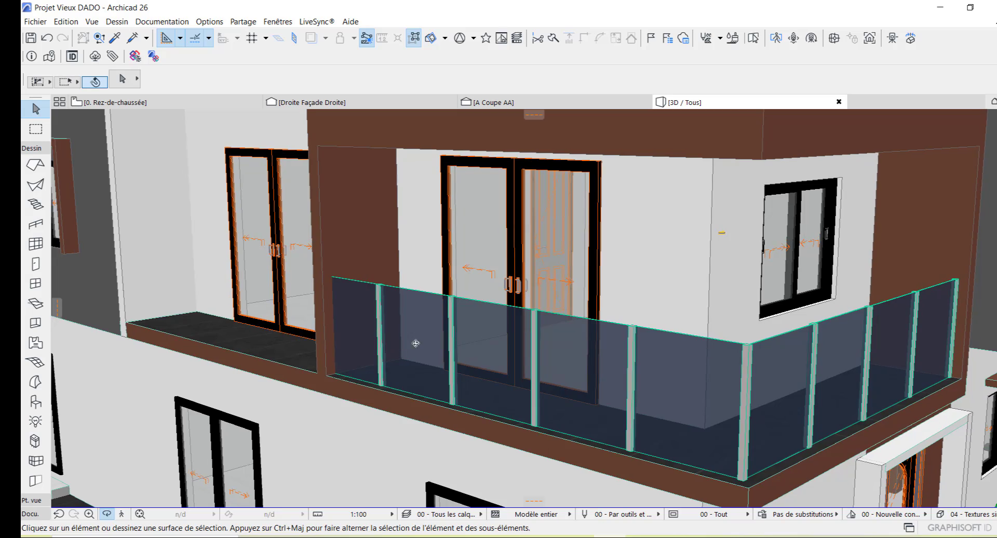
{"action": "scroll", "coordinate": [415, 344], "scroll_direction": "down", "scroll_amount": 3}
{"action": "scroll", "coordinate": [536, 350], "scroll_direction": "up", "scroll_amount": 5}
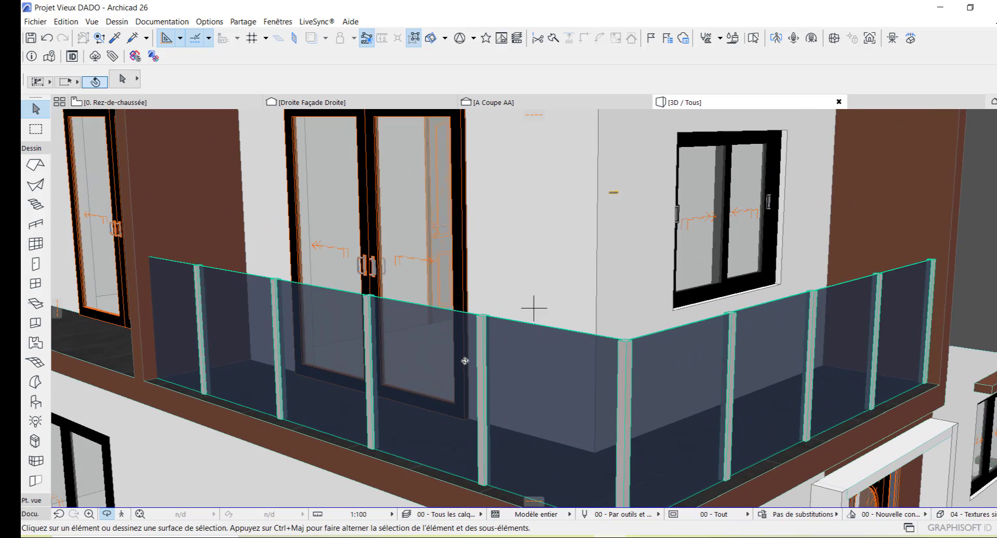
{"action": "left_click_drag", "start_coordinate": [465, 361], "coordinate": [525, 376]}
{"action": "scroll", "coordinate": [712, 344], "scroll_direction": "down", "scroll_amount": 2}
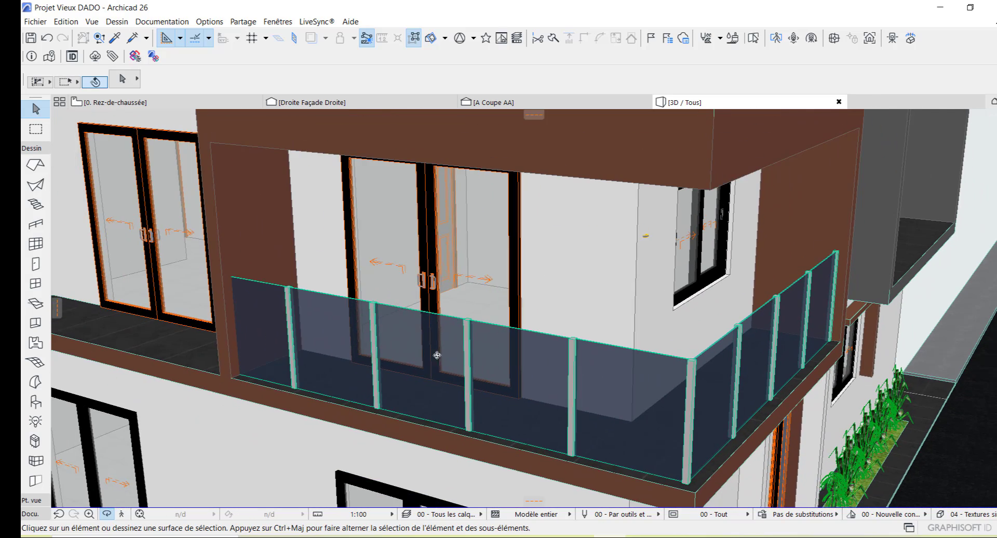
{"action": "left_click_drag", "start_coordinate": [282, 322], "coordinate": [340, 325]}
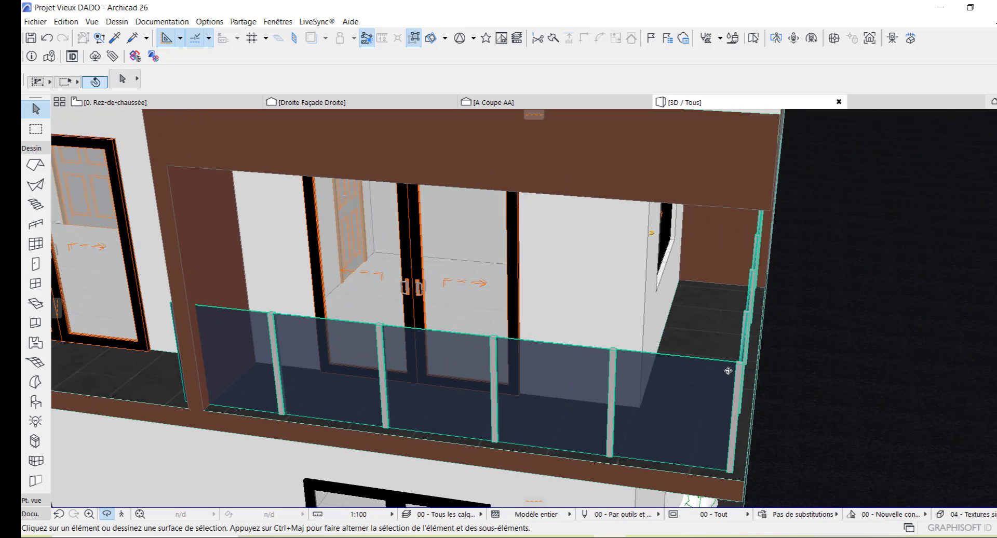
{"action": "left_click_drag", "start_coordinate": [728, 371], "coordinate": [638, 351]}
{"action": "scroll", "coordinate": [743, 374], "scroll_direction": "up", "scroll_amount": 2}
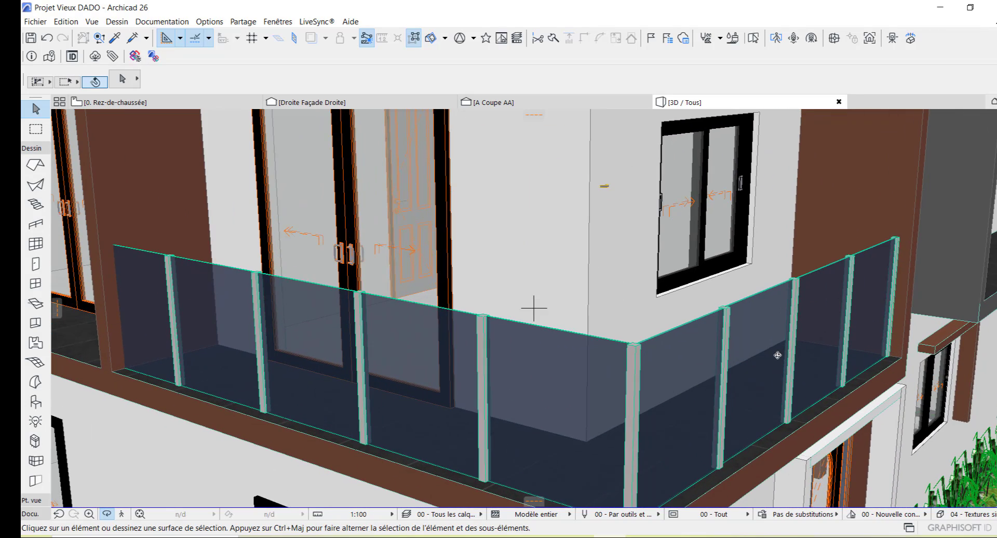
{"action": "scroll", "coordinate": [796, 337], "scroll_direction": "up", "scroll_amount": 2}
{"action": "scroll", "coordinate": [774, 360], "scroll_direction": "down", "scroll_amount": 1}
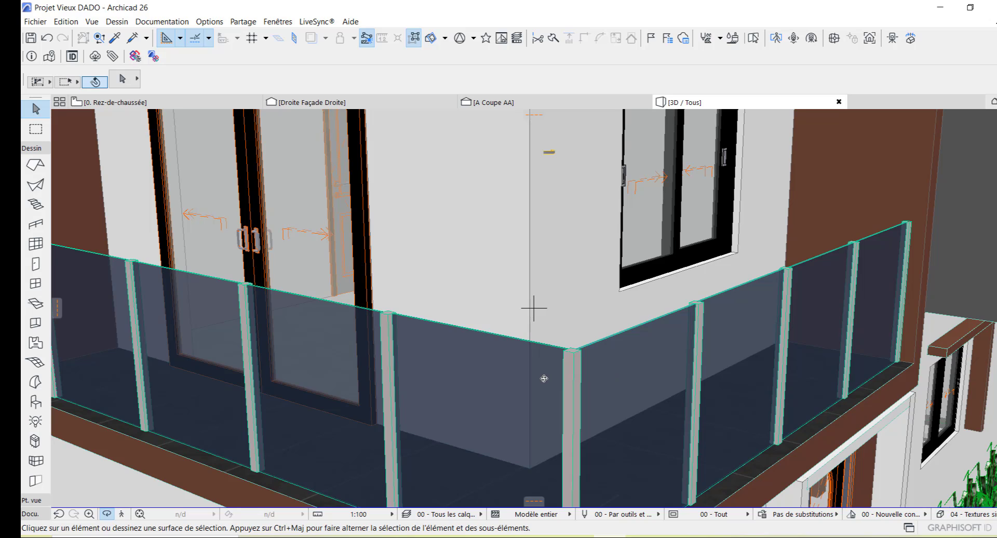
{"action": "left_click_drag", "start_coordinate": [544, 379], "coordinate": [581, 389]}
Draw a rectangular morph face on top of the railing's end post by the brown wall, with a first dimension of 0.050 m
{"action": "scroll", "coordinate": [534, 308], "scroll_direction": "up", "scroll_amount": 5}
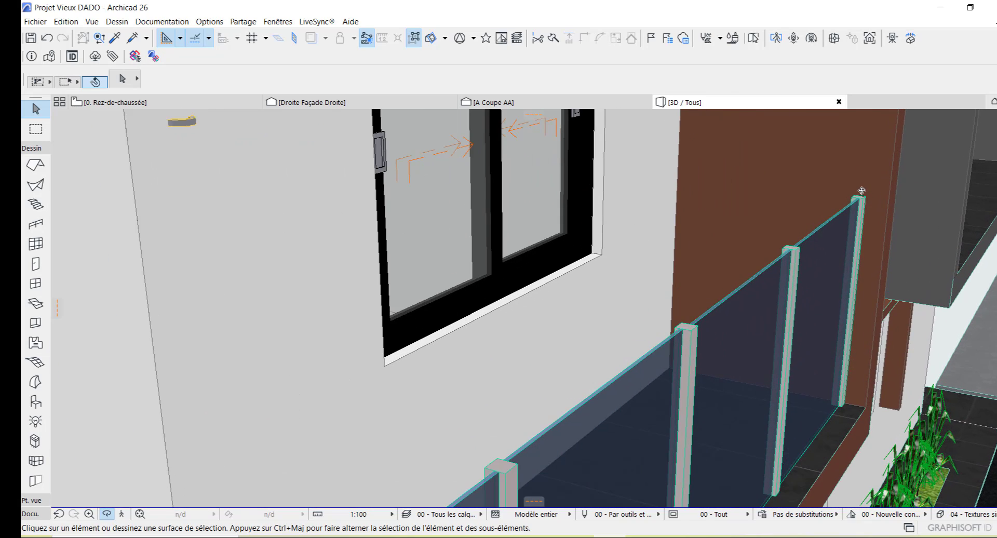
{"action": "scroll", "coordinate": [857, 196], "scroll_direction": "up", "scroll_amount": 4}
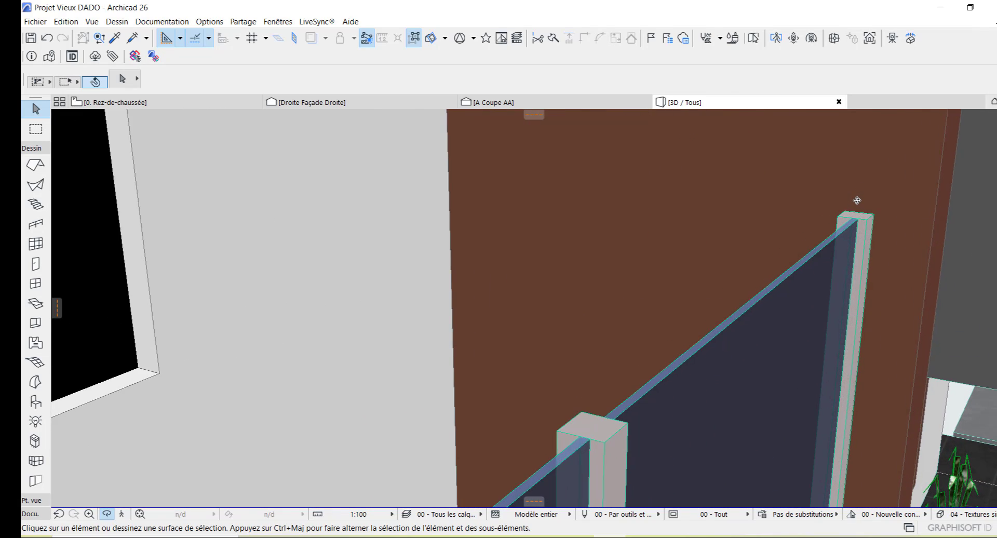
{"action": "left_click", "coordinate": [35, 382]}
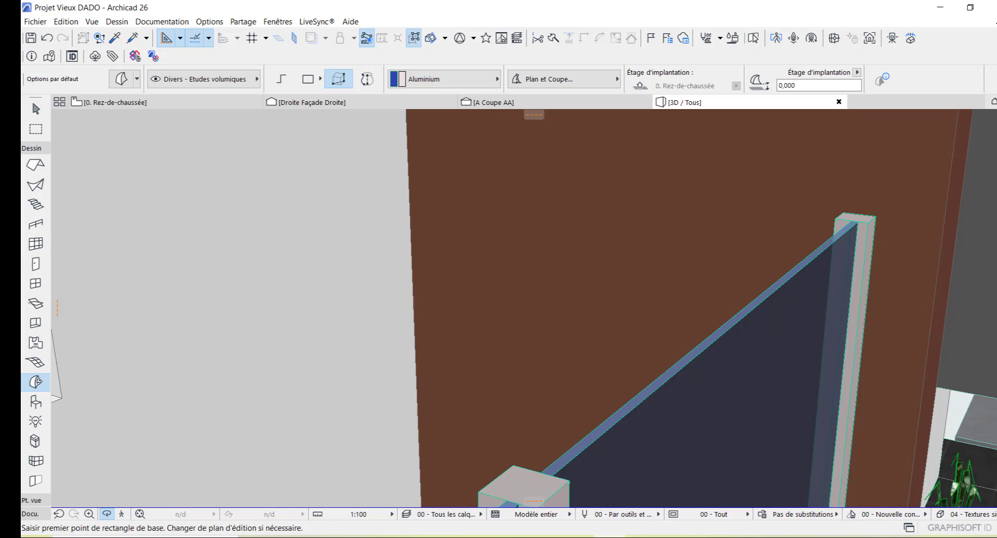
{"action": "left_click", "coordinate": [309, 81]}
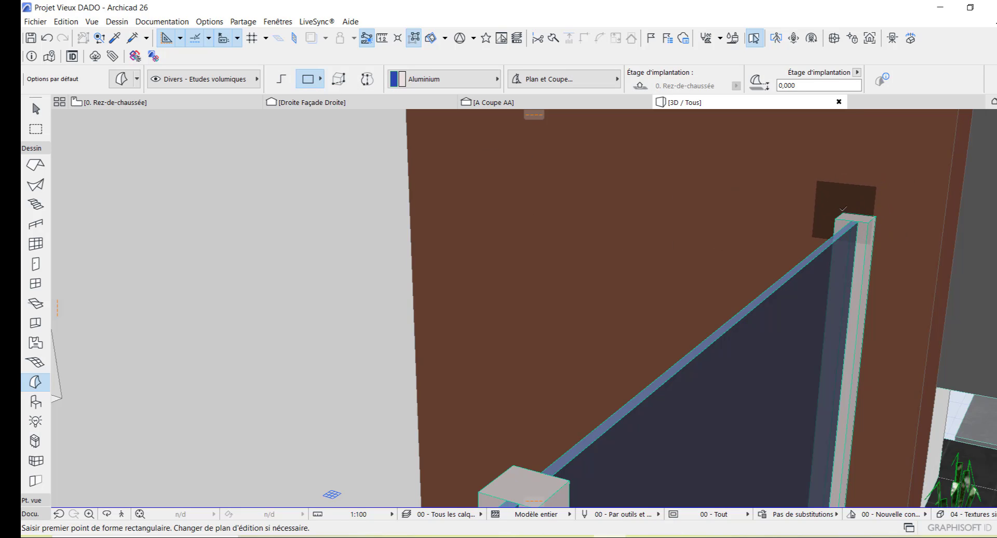
{"action": "left_click", "coordinate": [843, 213]}
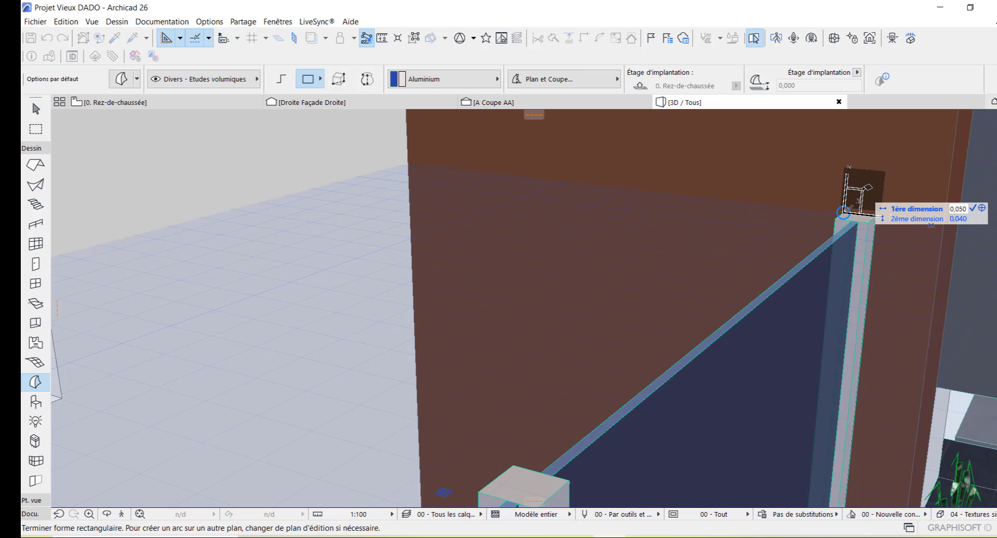
{"action": "key", "text": "Tab"}
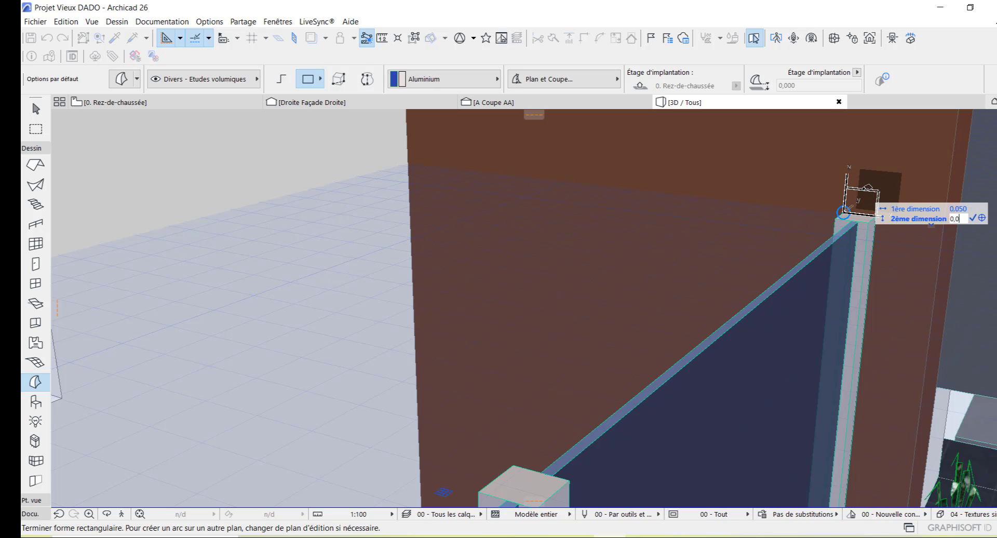
{"action": "key", "text": "Return"}
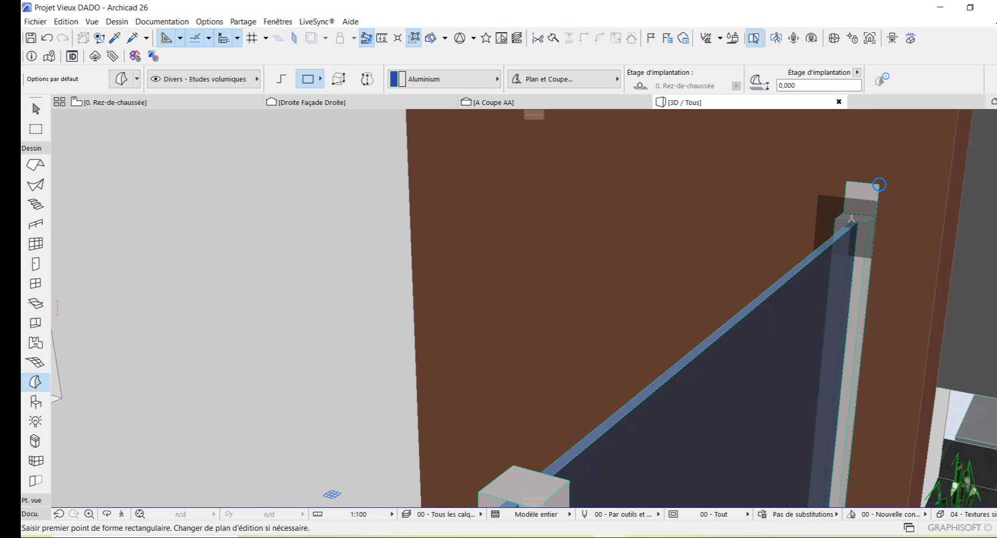
Extrude the rectangular profile 4.050 m along the tops of the posts to the outer edge of the corner post, forming a handrail
{"action": "left_click", "coordinate": [35, 108]}
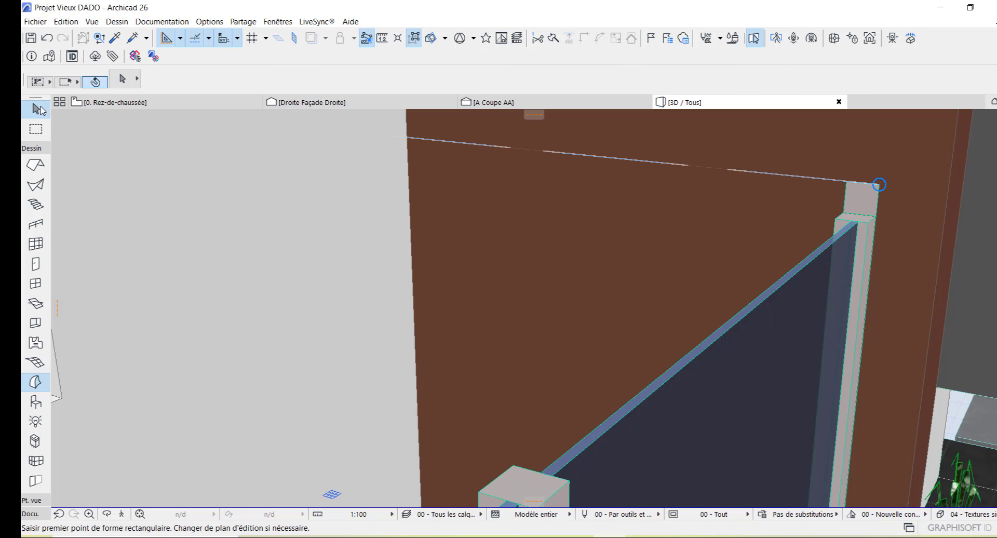
{"action": "left_click", "coordinate": [860, 200]}
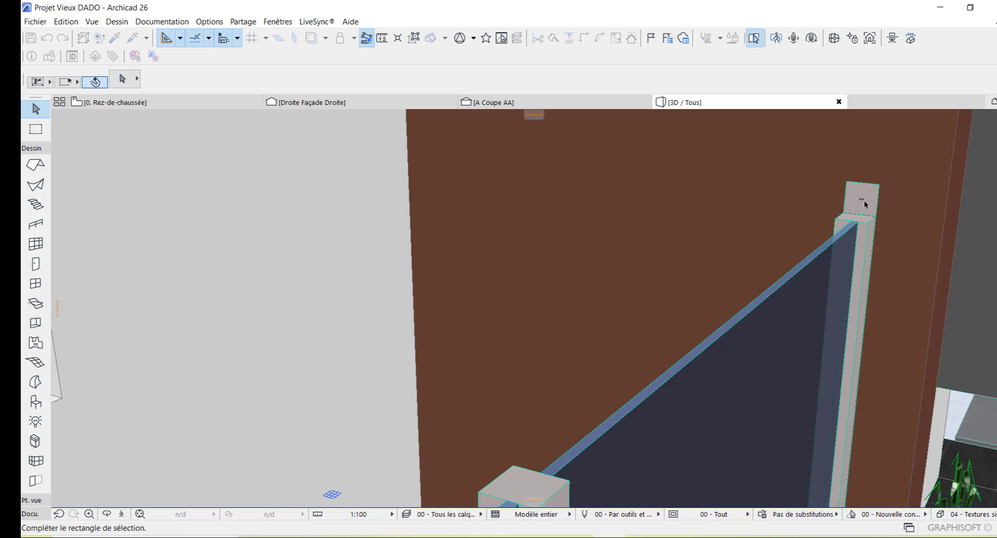
{"action": "left_click", "coordinate": [864, 204]}
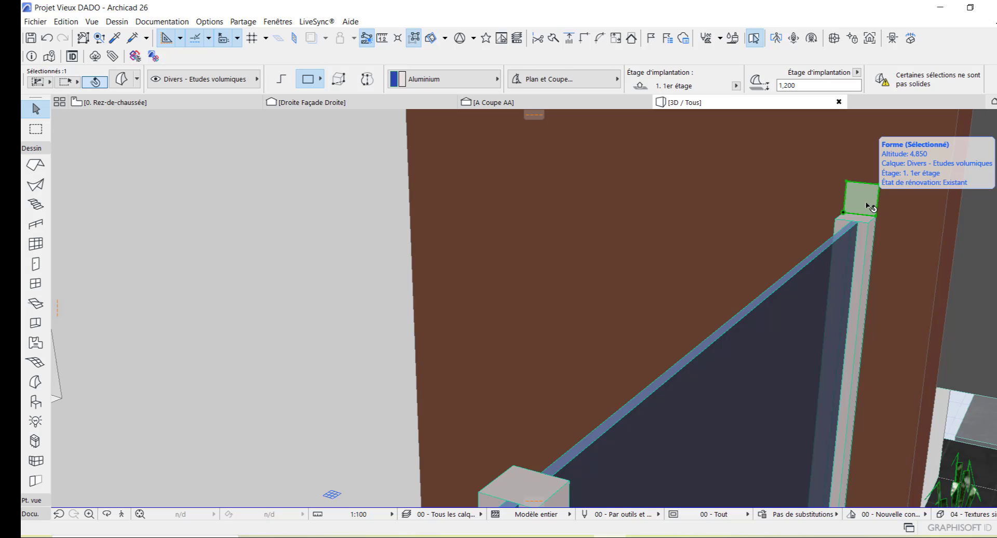
{"action": "left_click", "coordinate": [870, 207]}
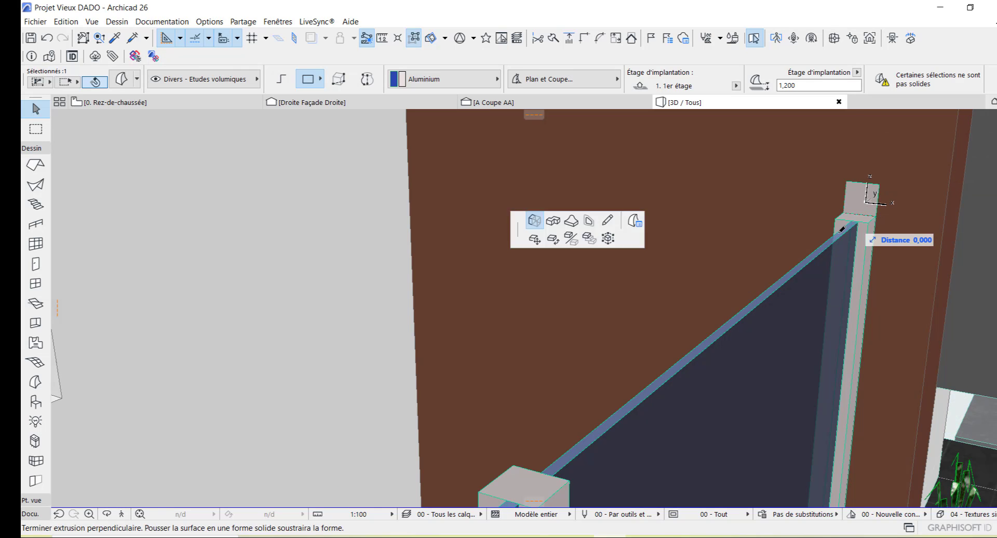
{"action": "scroll", "coordinate": [830, 238], "scroll_direction": "down", "scroll_amount": 5}
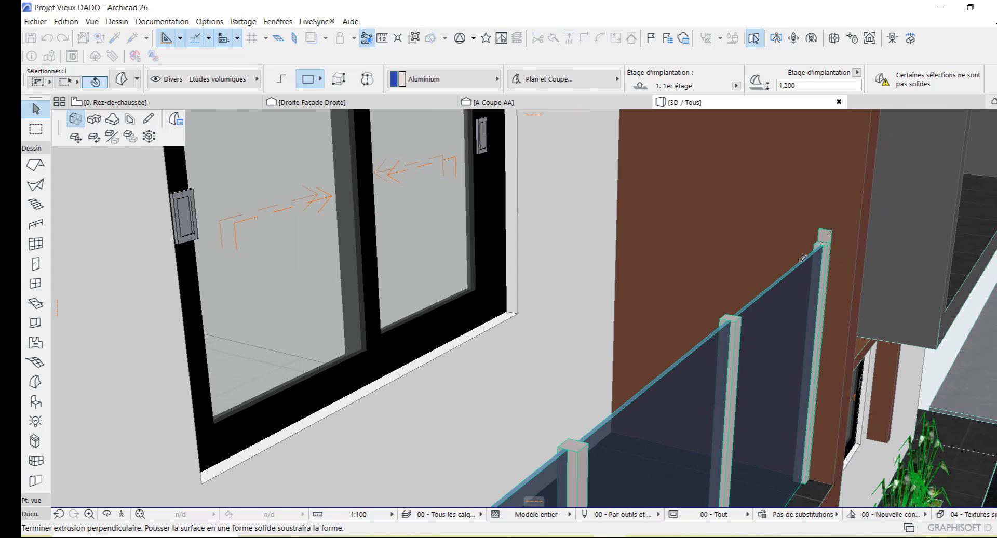
{"action": "scroll", "coordinate": [802, 260], "scroll_direction": "down", "scroll_amount": 3}
{"action": "scroll", "coordinate": [792, 267], "scroll_direction": "up", "scroll_amount": 2}
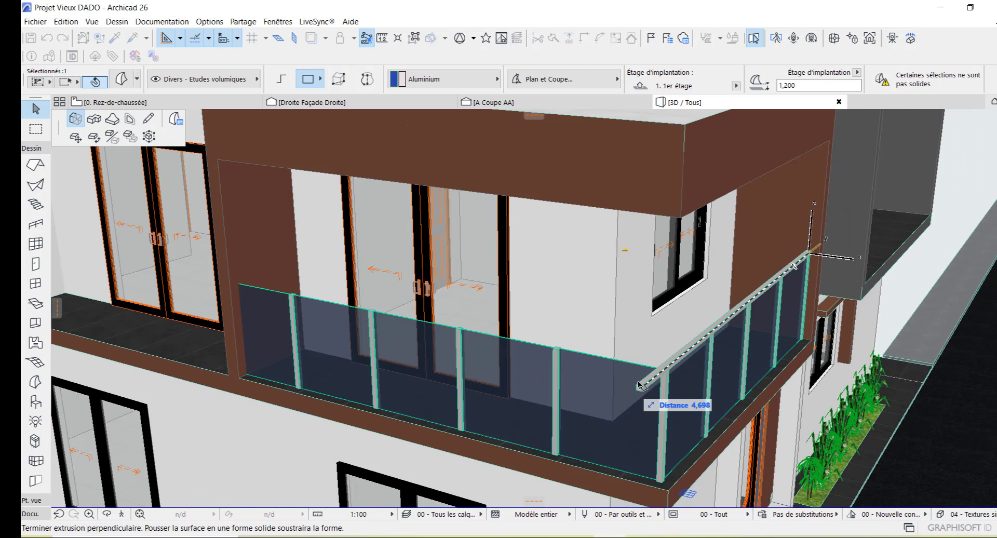
{"action": "scroll", "coordinate": [653, 375], "scroll_direction": "up", "scroll_amount": 6}
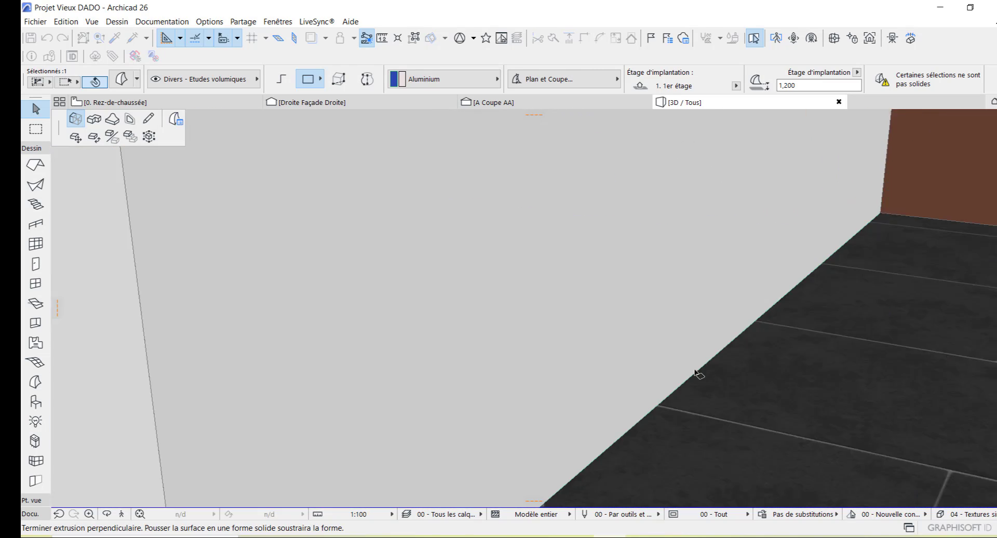
{"action": "scroll", "coordinate": [696, 374], "scroll_direction": "down", "scroll_amount": 2}
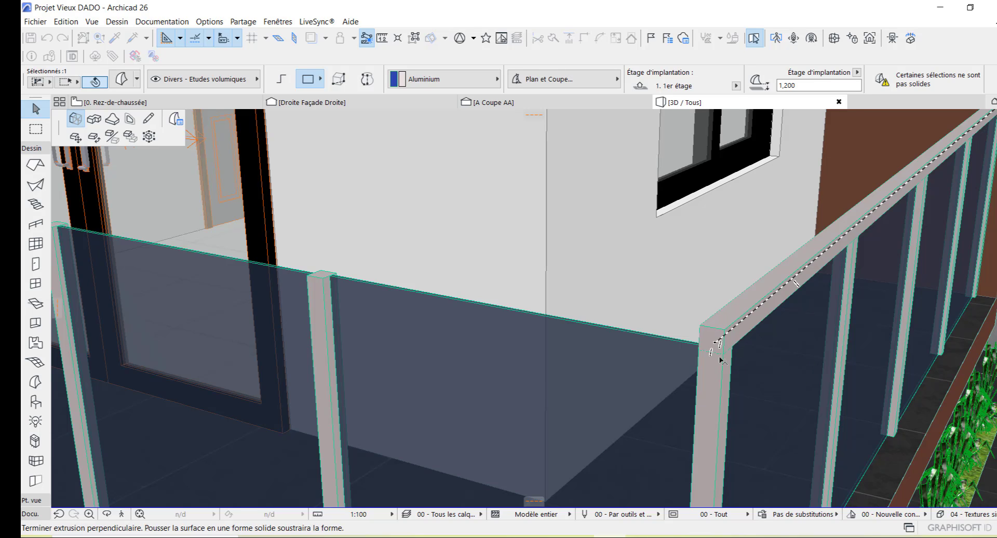
{"action": "scroll", "coordinate": [722, 359], "scroll_direction": "up", "scroll_amount": 3}
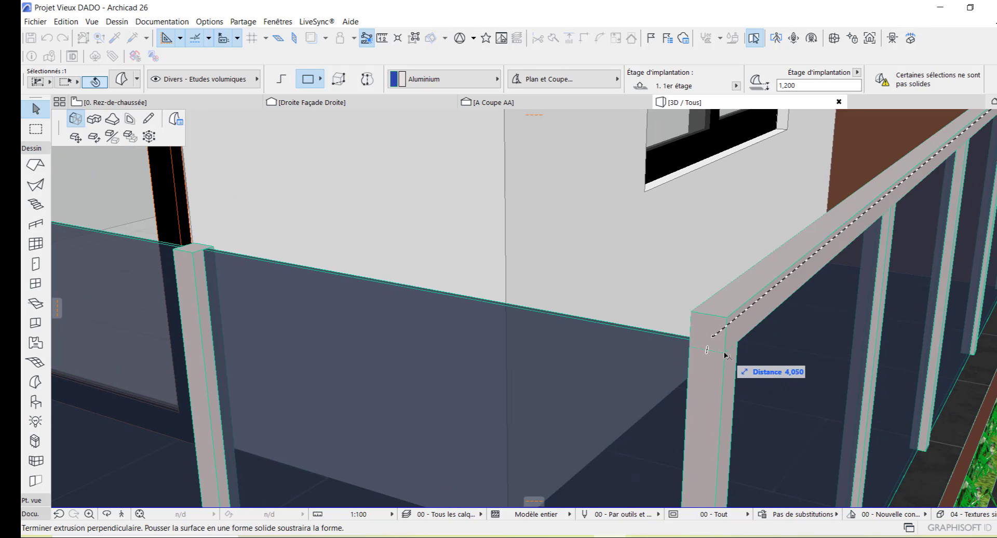
{"action": "left_click", "coordinate": [726, 356]}
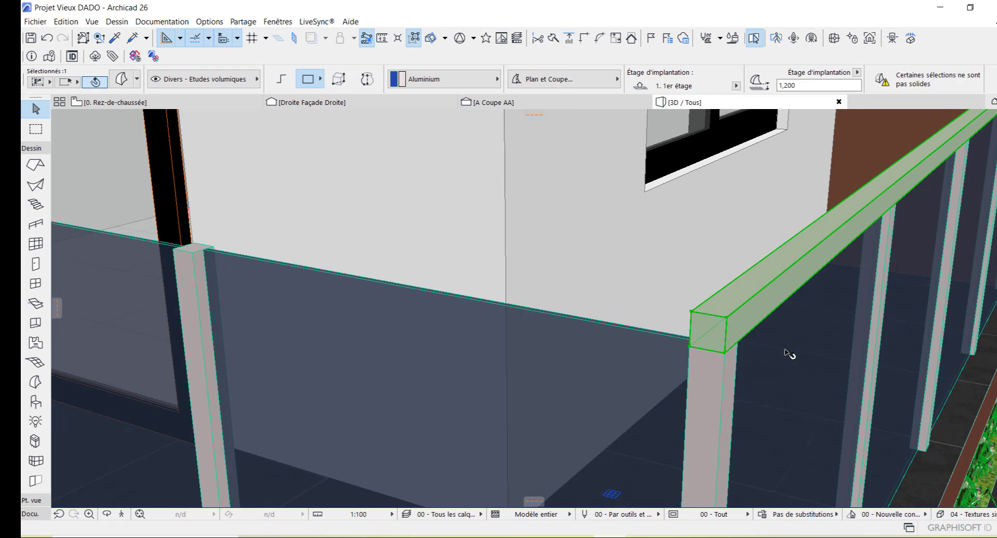
Start a box morph at the corner end of the handrail, drawing its base on the inner vertical face with a first dimension of 0.050 m
{"action": "scroll", "coordinate": [788, 352], "scroll_direction": "down", "scroll_amount": 2}
{"action": "scroll", "coordinate": [765, 385], "scroll_direction": "down", "scroll_amount": 5}
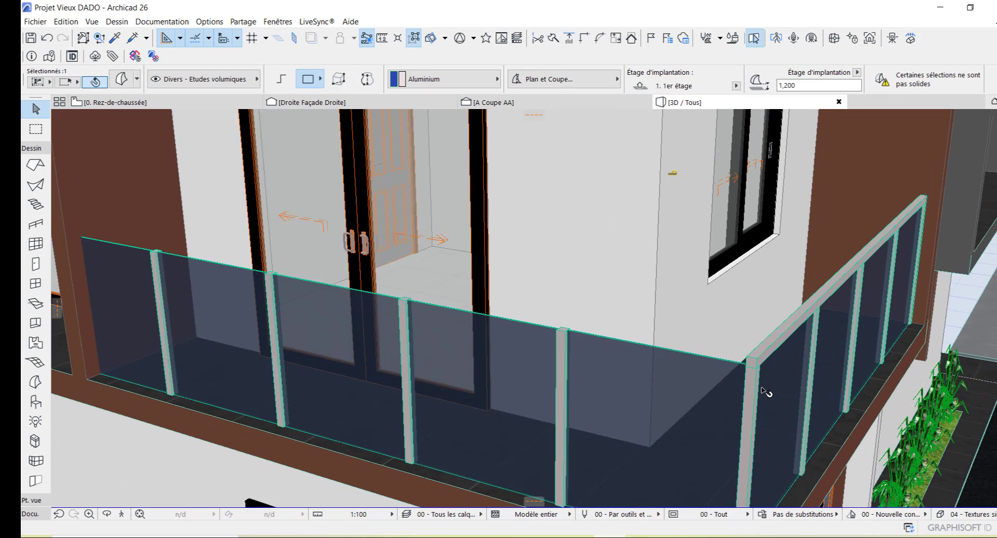
{"action": "scroll", "coordinate": [192, 255], "scroll_direction": "up", "scroll_amount": 3}
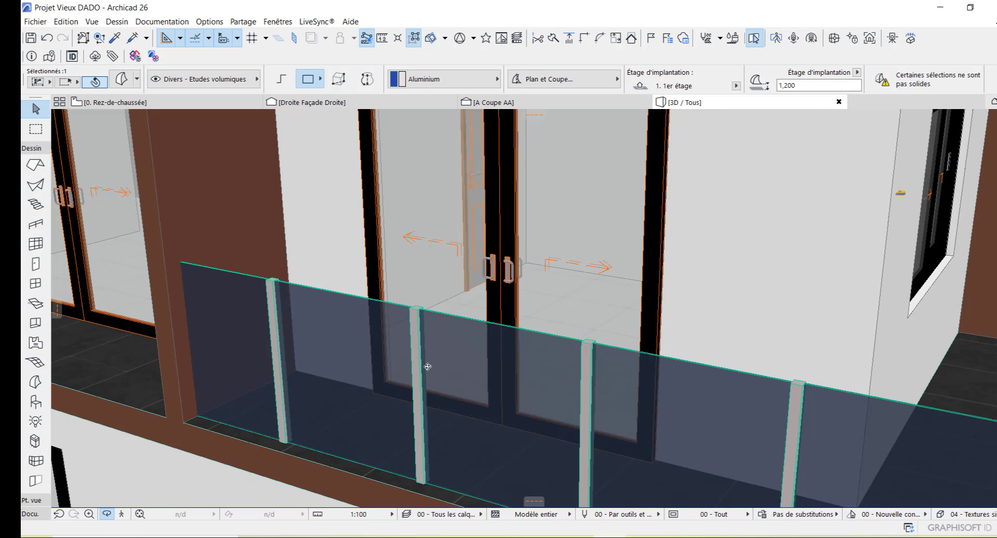
{"action": "middle_click_drag", "start_coordinate": [427, 366], "coordinate": [556, 343], "text": "shift"}
{"action": "scroll", "coordinate": [486, 307], "scroll_direction": "down", "scroll_amount": 2}
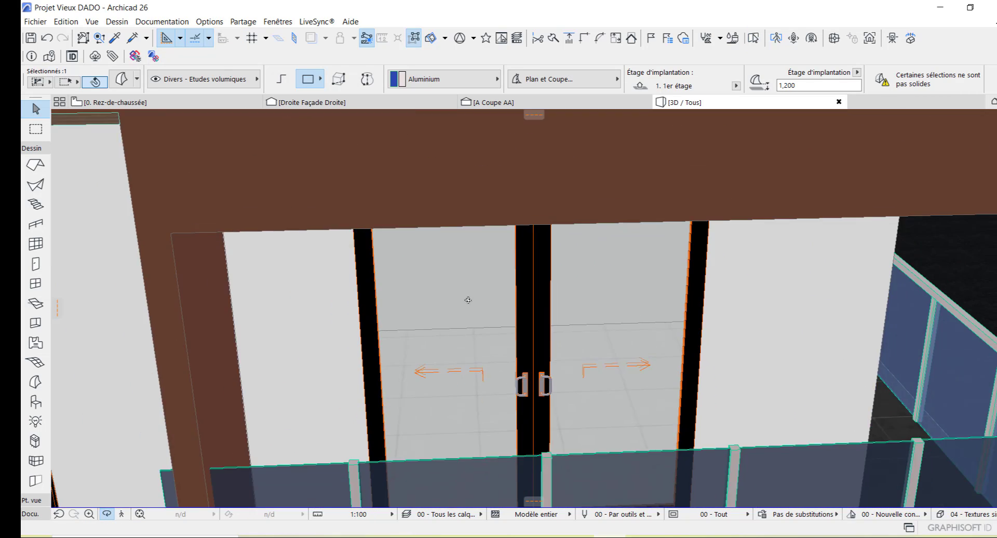
{"action": "scroll", "coordinate": [468, 300], "scroll_direction": "down", "scroll_amount": 3}
{"action": "middle_click_drag", "start_coordinate": [604, 369], "coordinate": [826, 362], "text": "shift"}
{"action": "scroll", "coordinate": [827, 360], "scroll_direction": "up", "scroll_amount": 5}
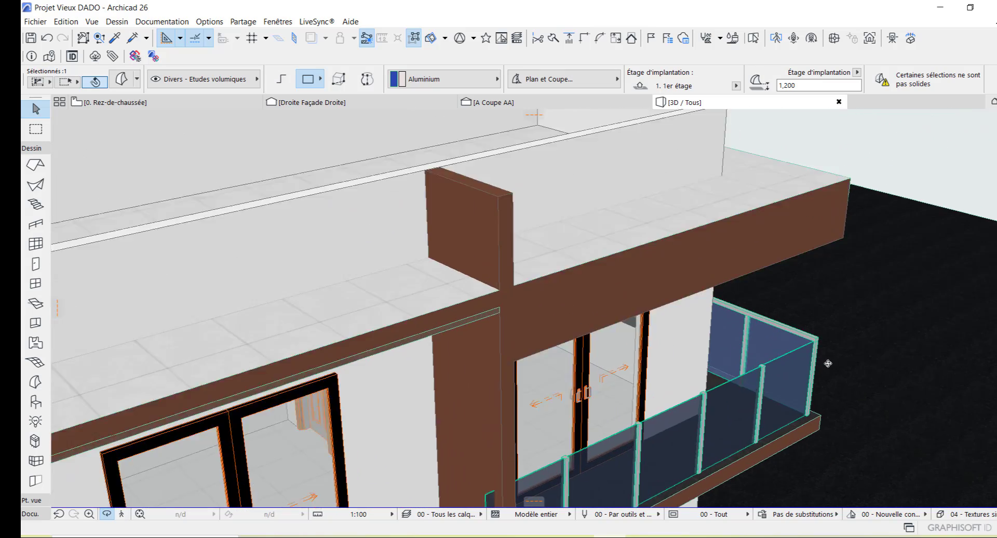
{"action": "middle_click_drag", "start_coordinate": [675, 327], "coordinate": [737, 329], "text": "shift"}
{"action": "scroll", "coordinate": [855, 256], "scroll_direction": "up", "scroll_amount": 4}
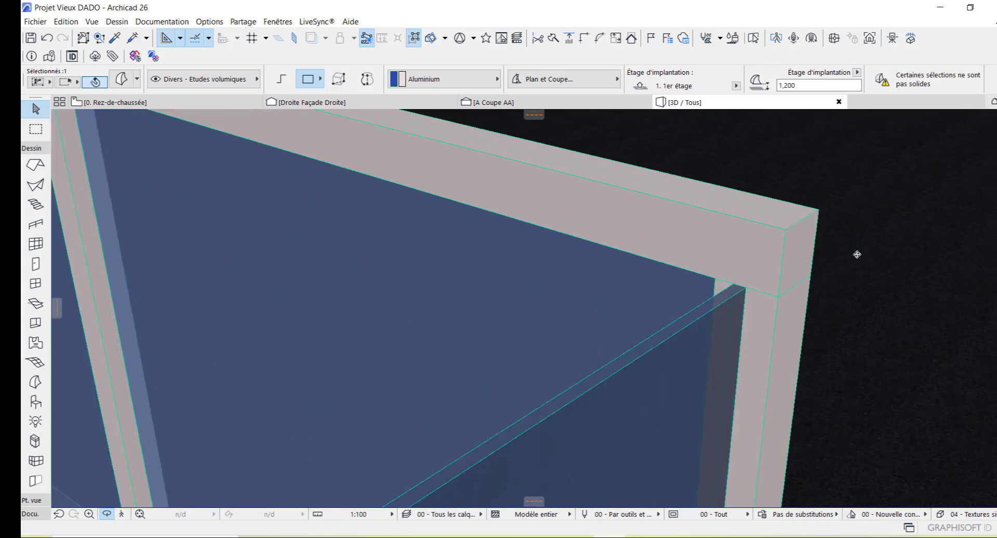
{"action": "scroll", "coordinate": [840, 279], "scroll_direction": "down", "scroll_amount": 3}
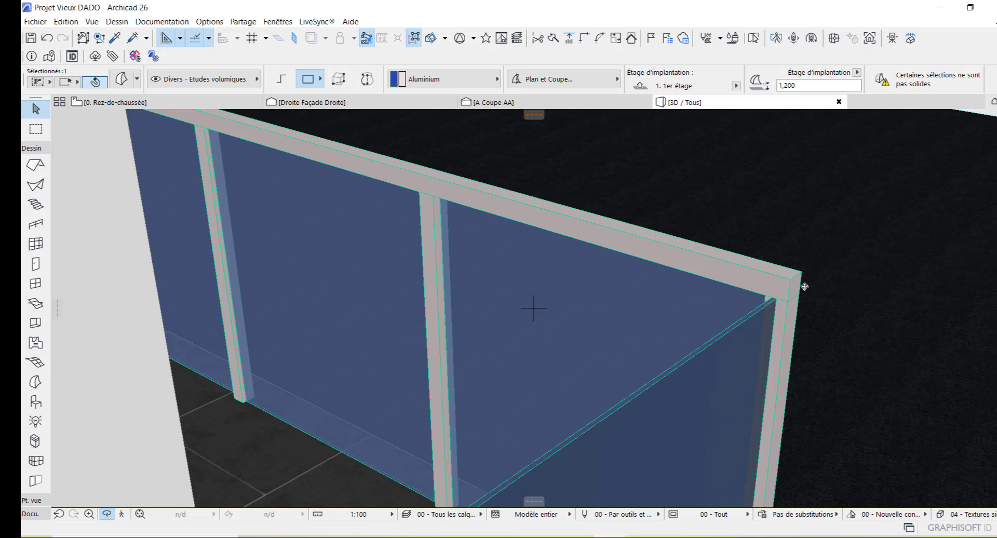
{"action": "scroll", "coordinate": [774, 282], "scroll_direction": "up", "scroll_amount": 5}
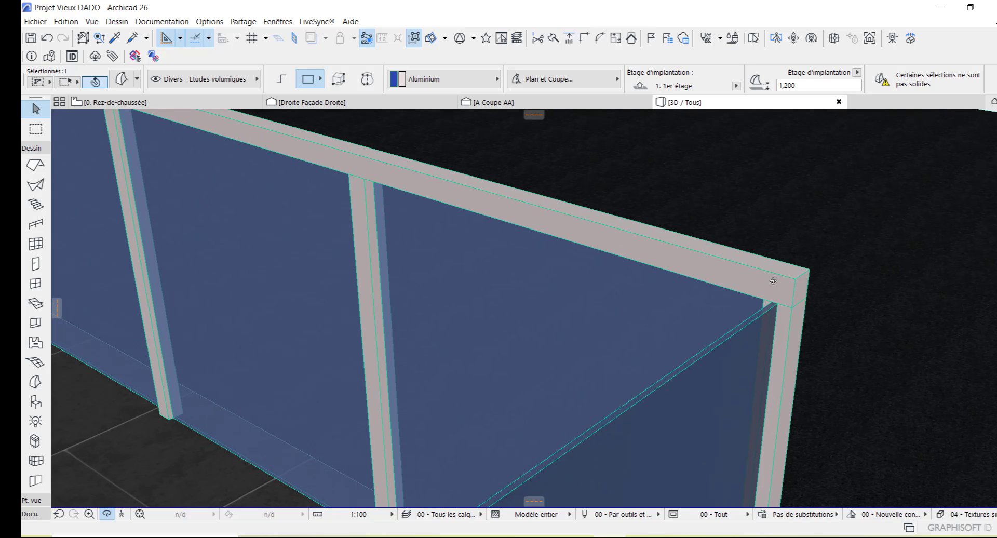
{"action": "scroll", "coordinate": [773, 281], "scroll_direction": "up", "scroll_amount": 2}
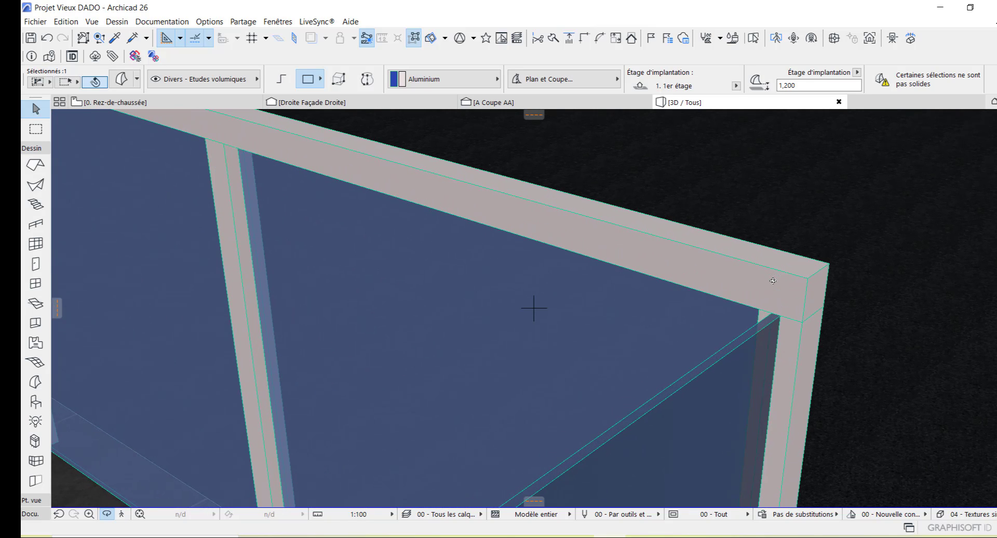
{"action": "left_click", "coordinate": [35, 382]}
{"action": "scroll", "coordinate": [814, 301], "scroll_direction": "up", "scroll_amount": 1}
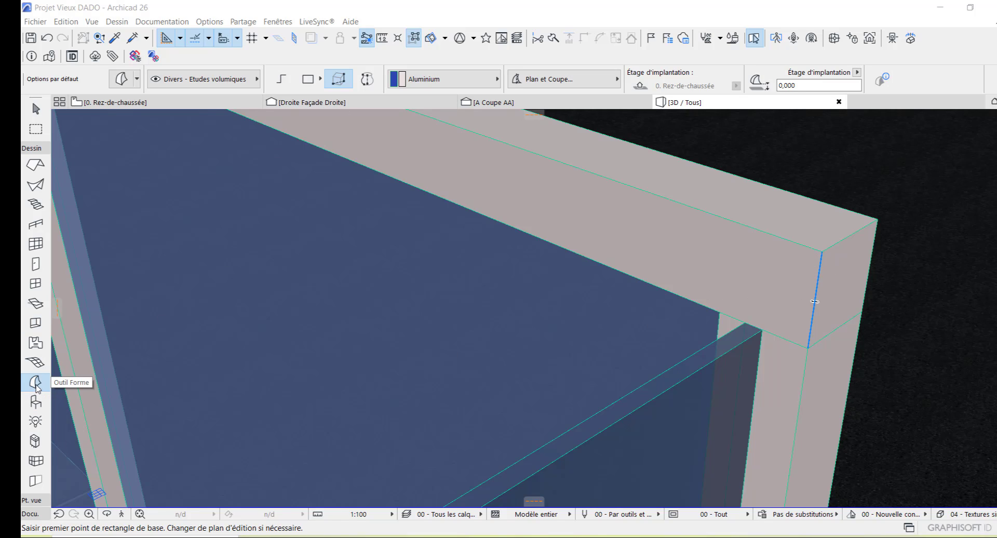
{"action": "left_click", "coordinate": [821, 249]}
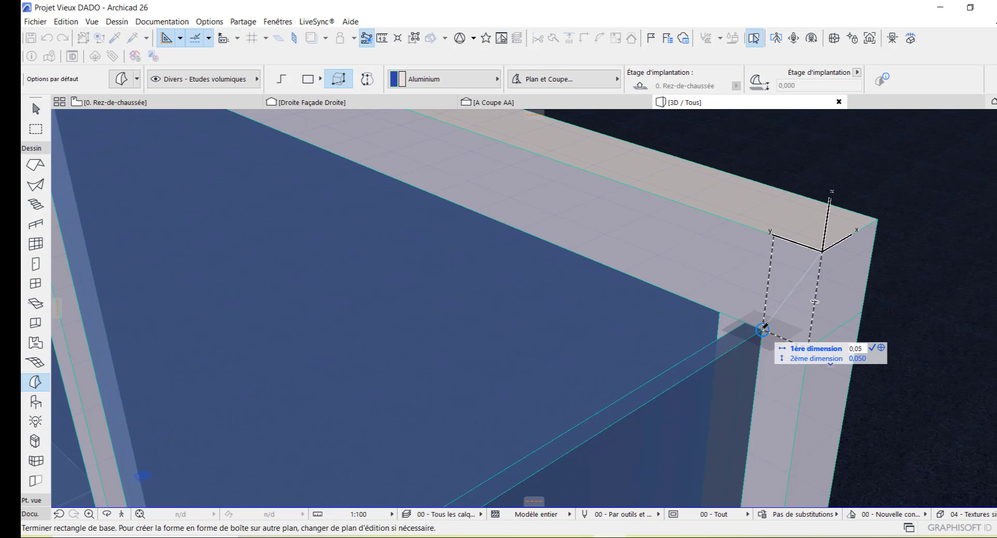
{"action": "key", "text": "Tab"}
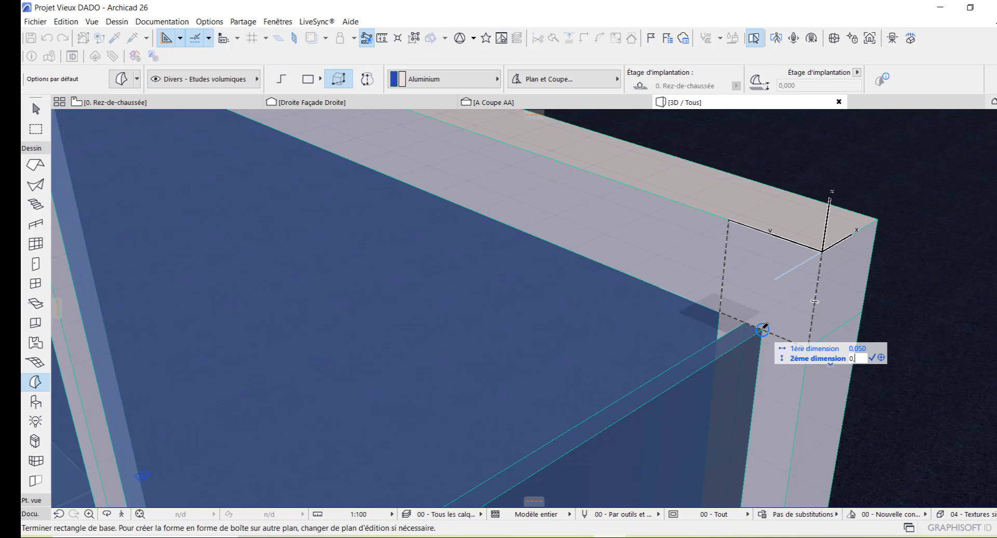
{"action": "key", "text": "Return"}
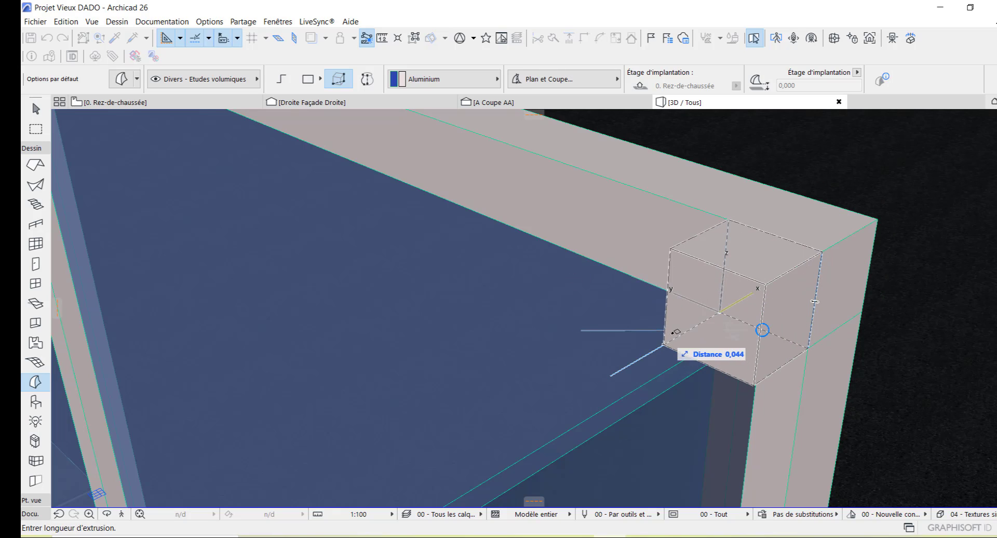
Extrude the box along the tops of the front railing's posts until it reaches into the brown pillar
{"action": "scroll", "coordinate": [681, 333], "scroll_direction": "down", "scroll_amount": 5}
{"action": "scroll", "coordinate": [680, 332], "scroll_direction": "down", "scroll_amount": 6}
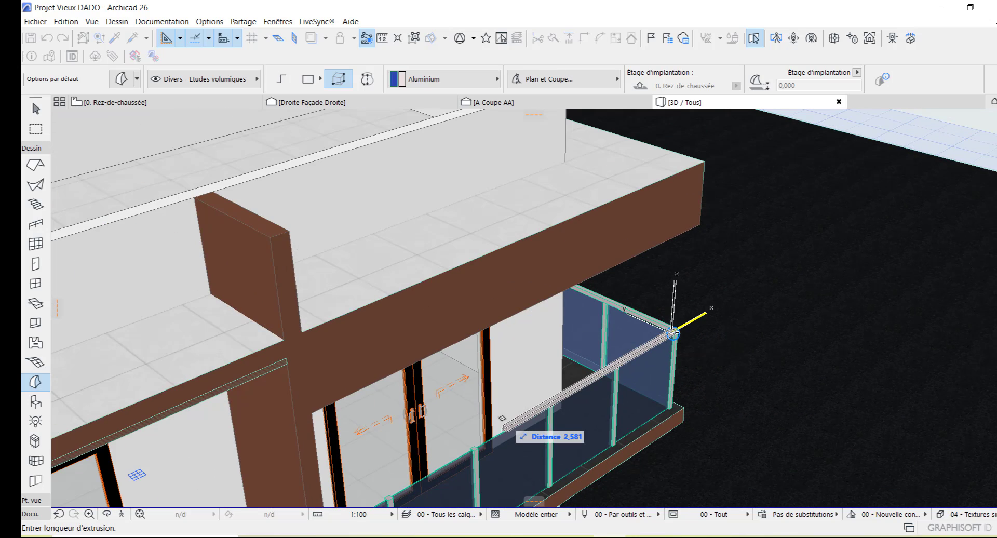
{"action": "scroll", "coordinate": [501, 417], "scroll_direction": "down", "scroll_amount": 4}
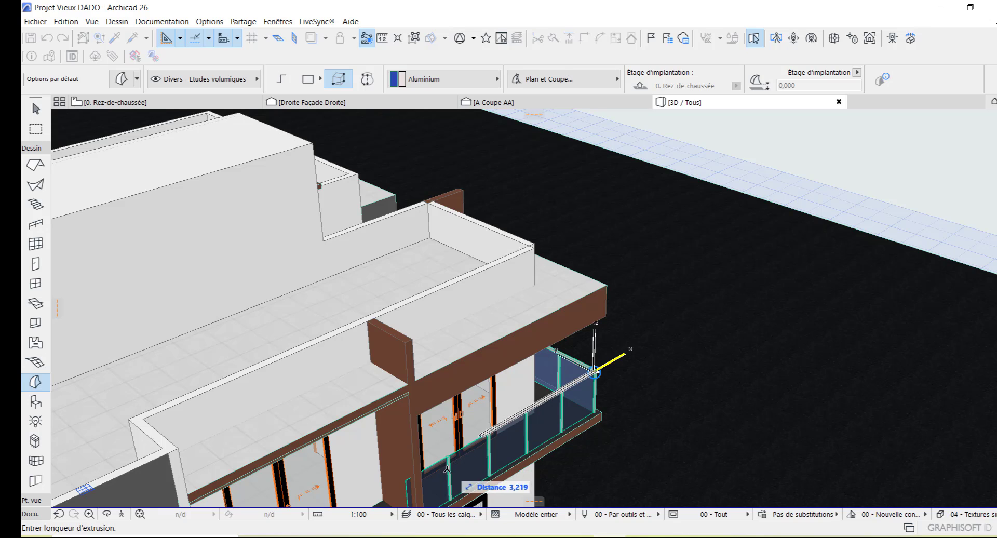
{"action": "scroll", "coordinate": [435, 475], "scroll_direction": "up", "scroll_amount": 2}
{"action": "scroll", "coordinate": [435, 474], "scroll_direction": "up", "scroll_amount": 5}
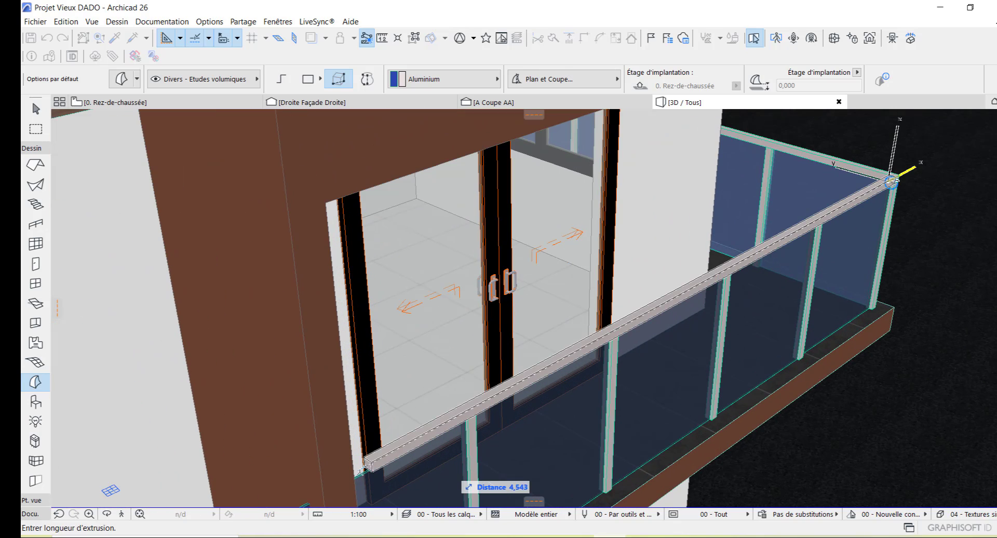
{"action": "left_click", "coordinate": [344, 476]}
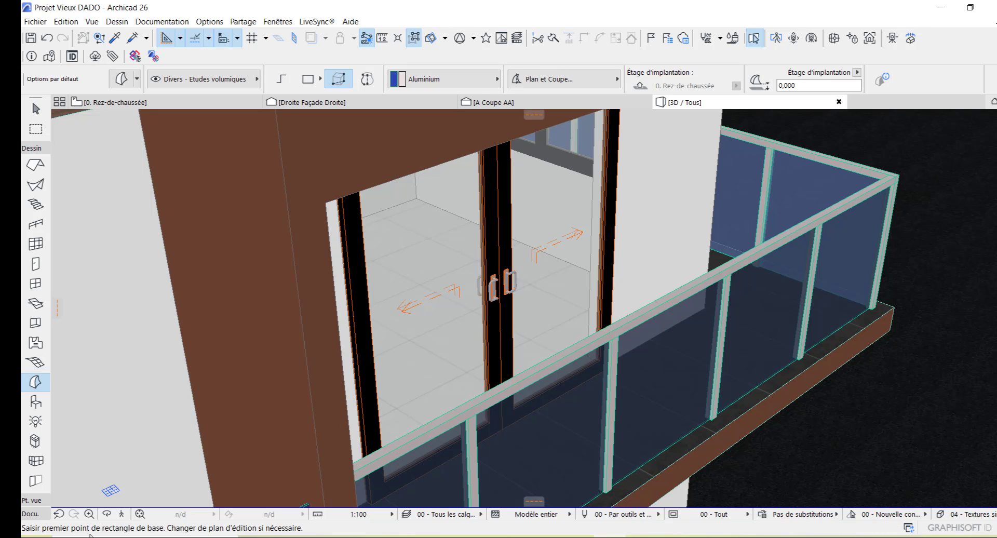
Examine the balcony railing and its handrails on both sides from outside the corner
{"action": "left_click", "coordinate": [104, 516]}
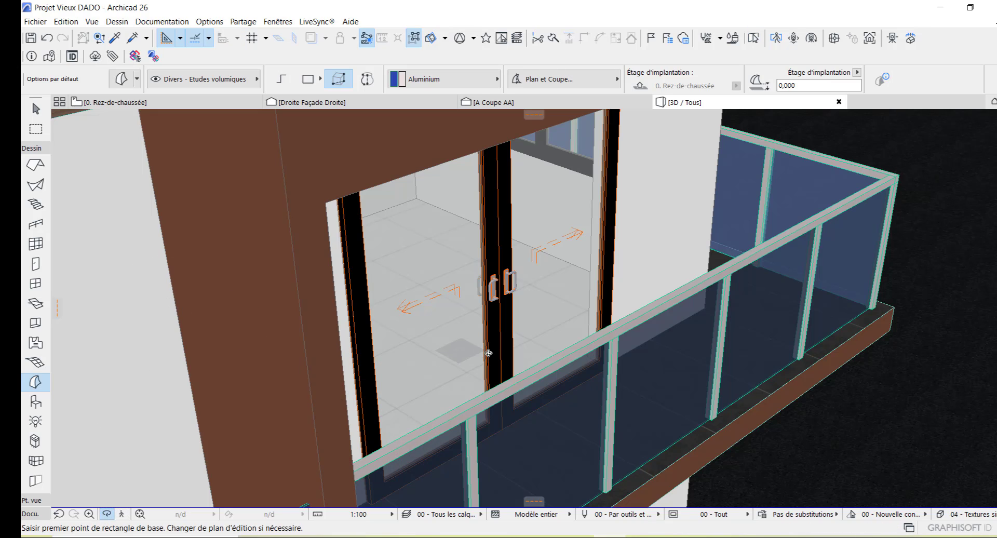
{"action": "left_click_drag", "start_coordinate": [488, 353], "coordinate": [298, 314]}
{"action": "scroll", "coordinate": [287, 310], "scroll_direction": "down", "scroll_amount": 4}
{"action": "scroll", "coordinate": [519, 348], "scroll_direction": "up", "scroll_amount": 4}
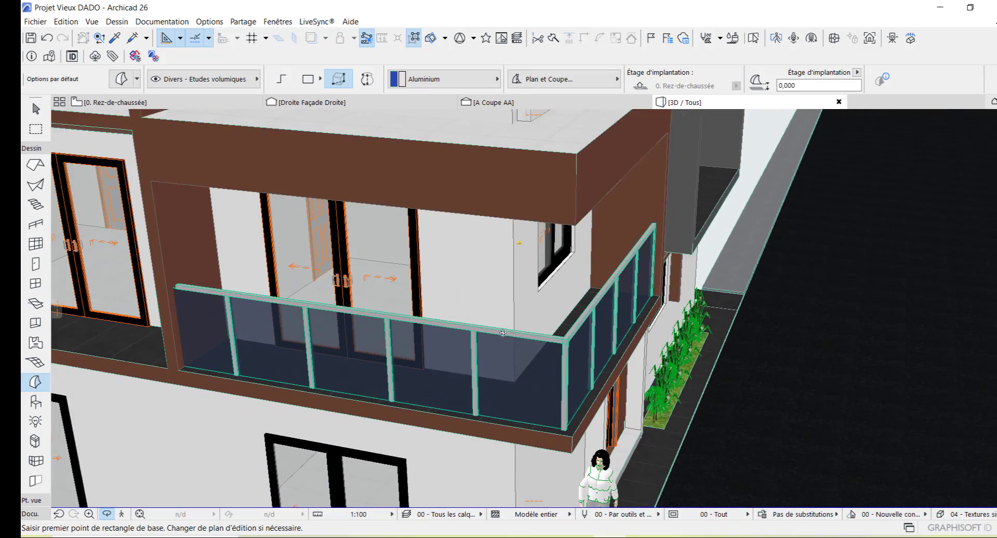
Inspect the corner balcony's posts, glass panels and handrail joint in the context of both facades, from the front around to the side
{"action": "left_click_drag", "start_coordinate": [563, 412], "coordinate": [544, 384]}
{"action": "scroll", "coordinate": [602, 410], "scroll_direction": "down", "scroll_amount": 4}
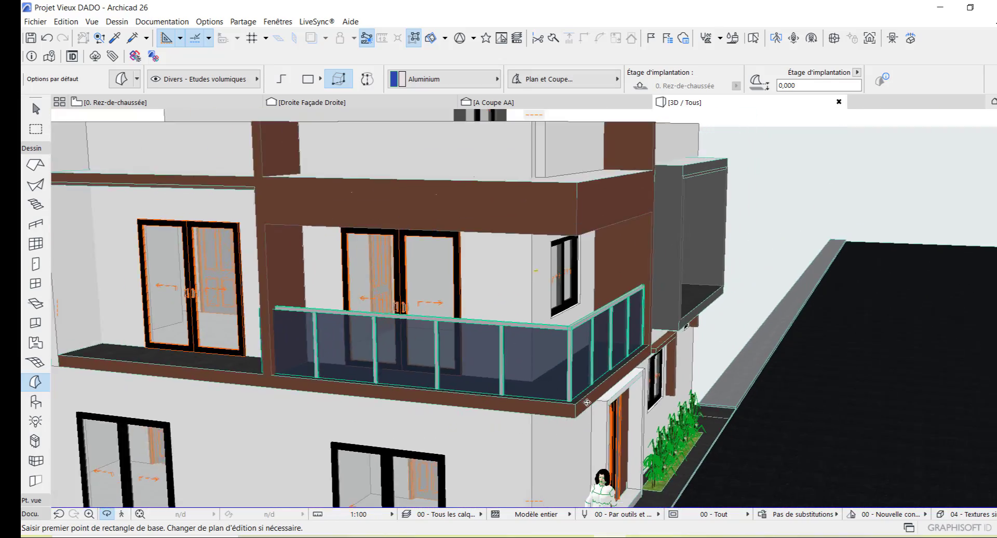
{"action": "left_click_drag", "start_coordinate": [601, 410], "coordinate": [440, 403]}
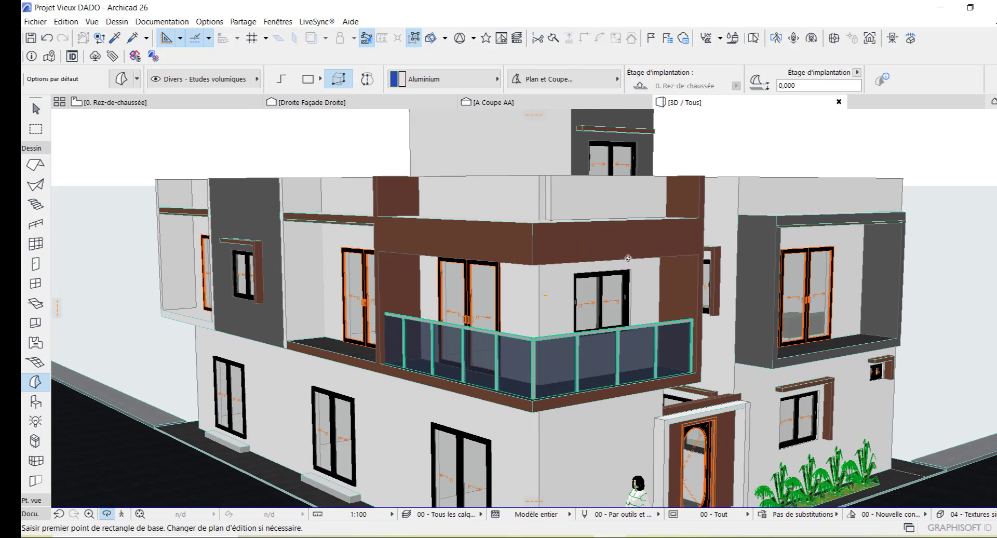
{"action": "scroll", "coordinate": [637, 358], "scroll_direction": "up", "scroll_amount": 3}
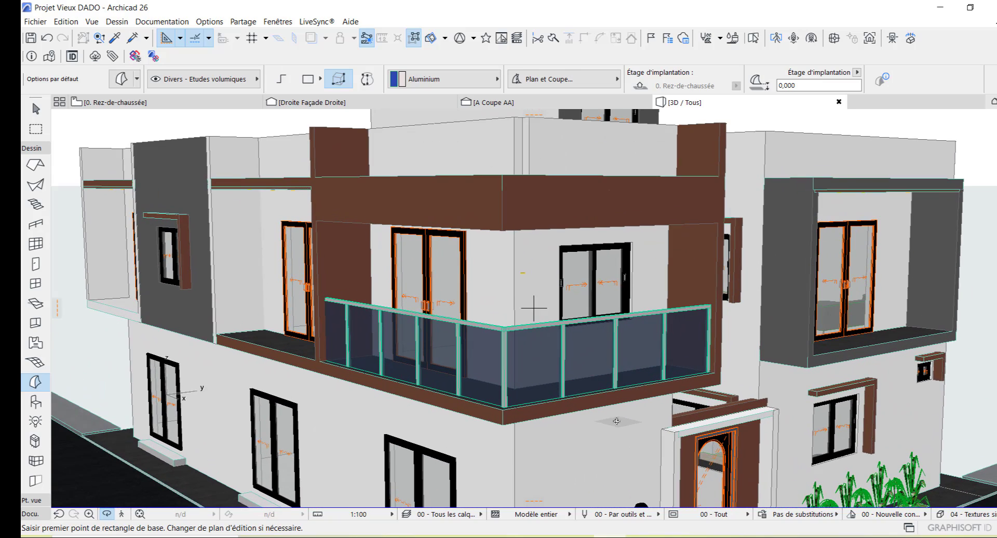
{"action": "left_click_drag", "start_coordinate": [616, 421], "coordinate": [619, 337]}
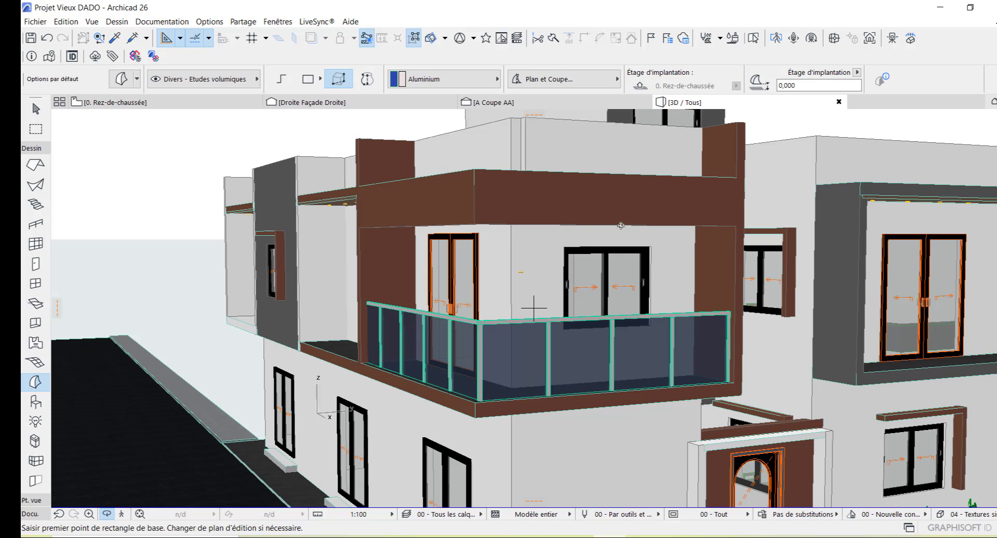
{"action": "scroll", "coordinate": [696, 340], "scroll_direction": "up", "scroll_amount": 3}
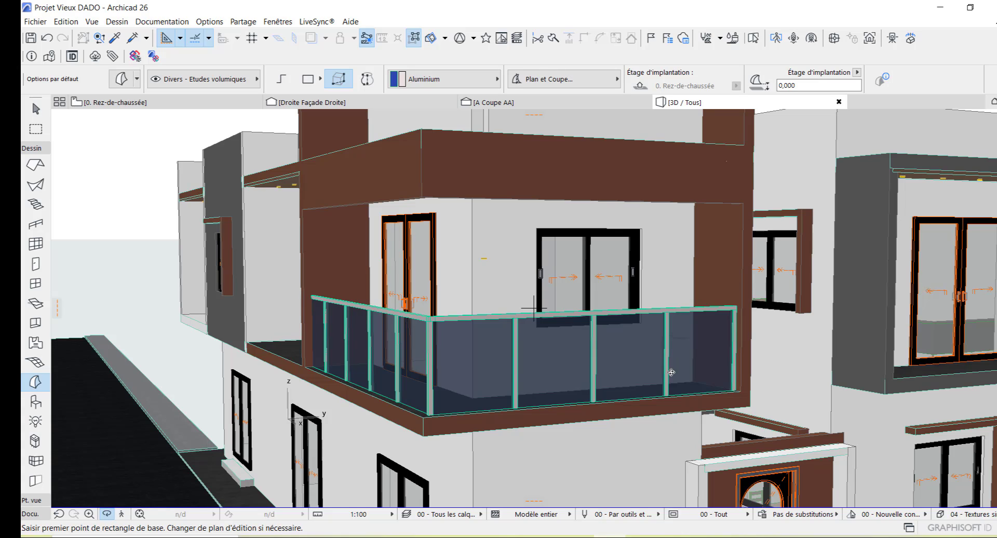
{"action": "middle_click_drag", "start_coordinate": [644, 387], "coordinate": [625, 385], "text": "shift"}
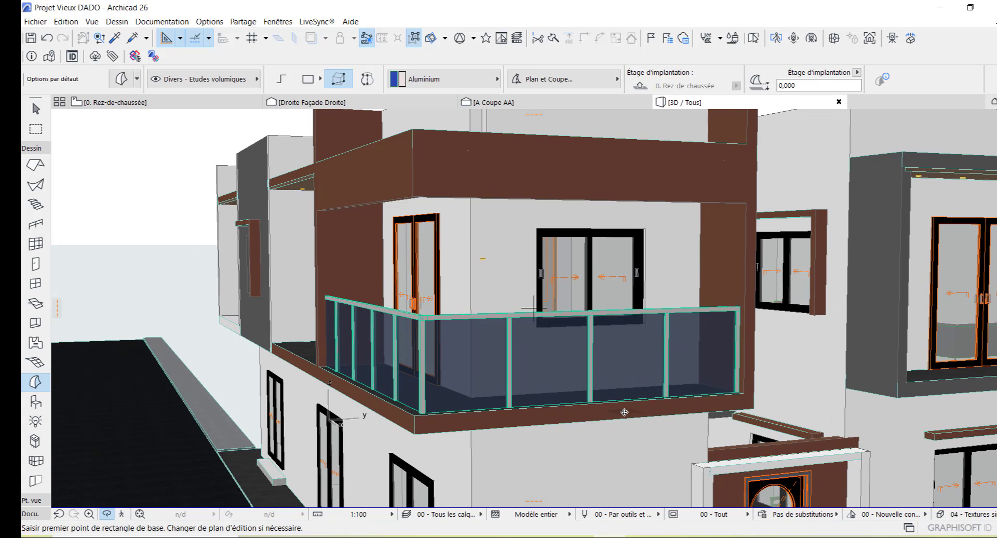